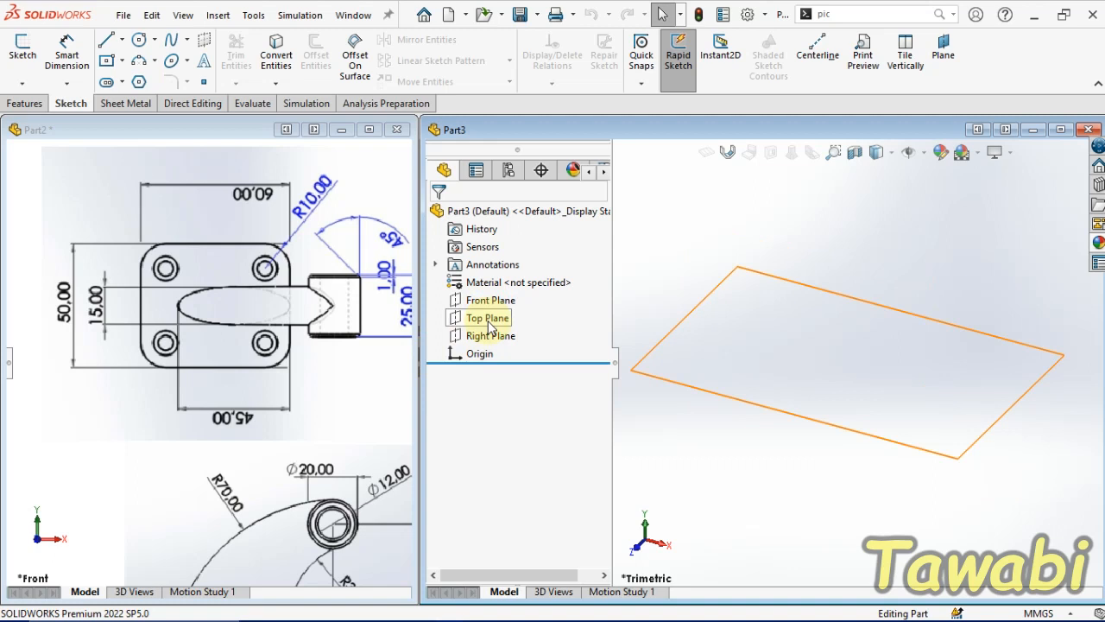
- Start a sketch on the Top Plane and draw a center rectangle about 105 mm wide from the origin
click(487, 318)
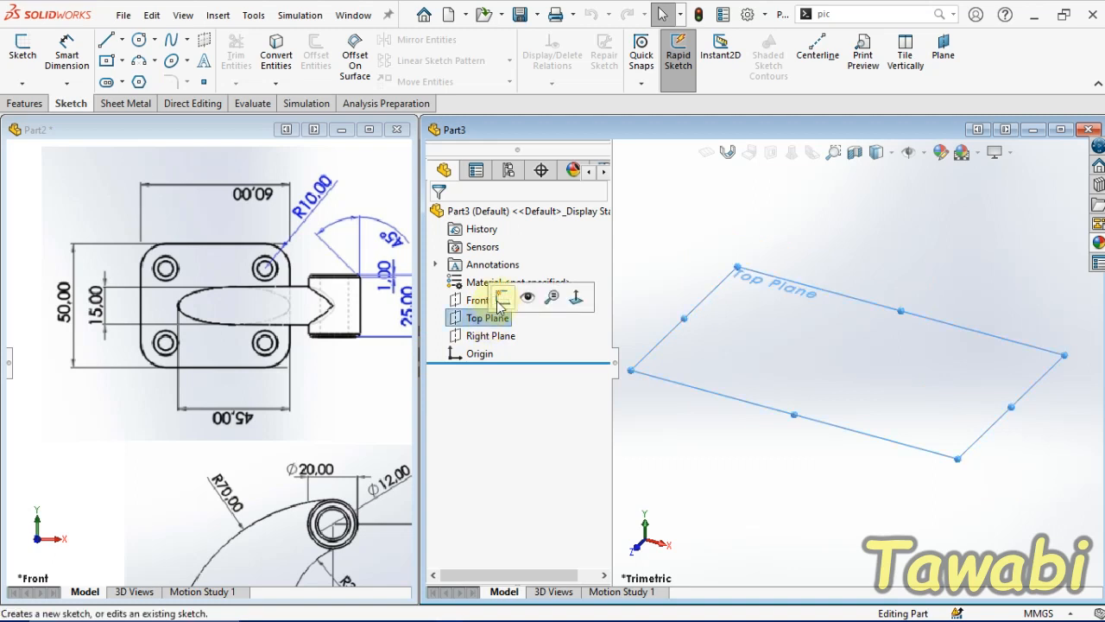
click(470, 298)
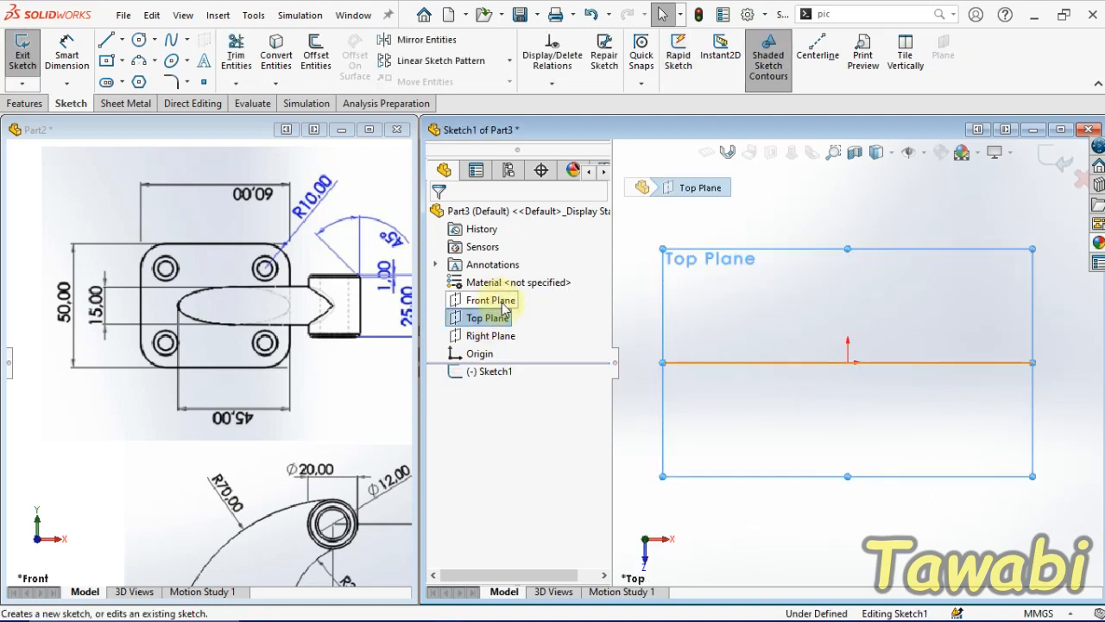
click(122, 62)
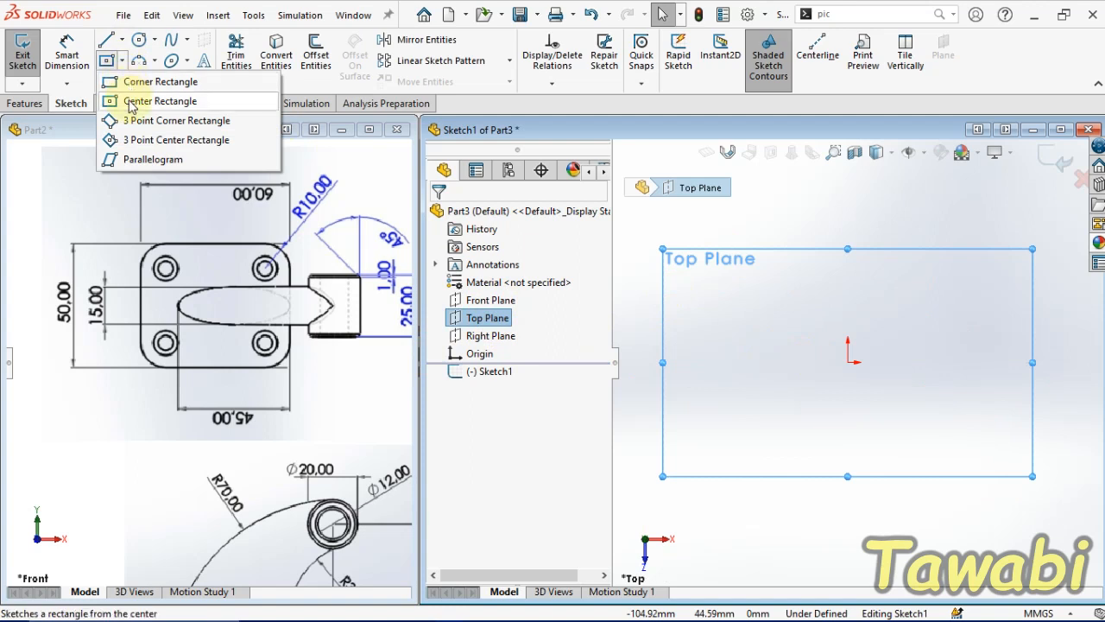
click(129, 104)
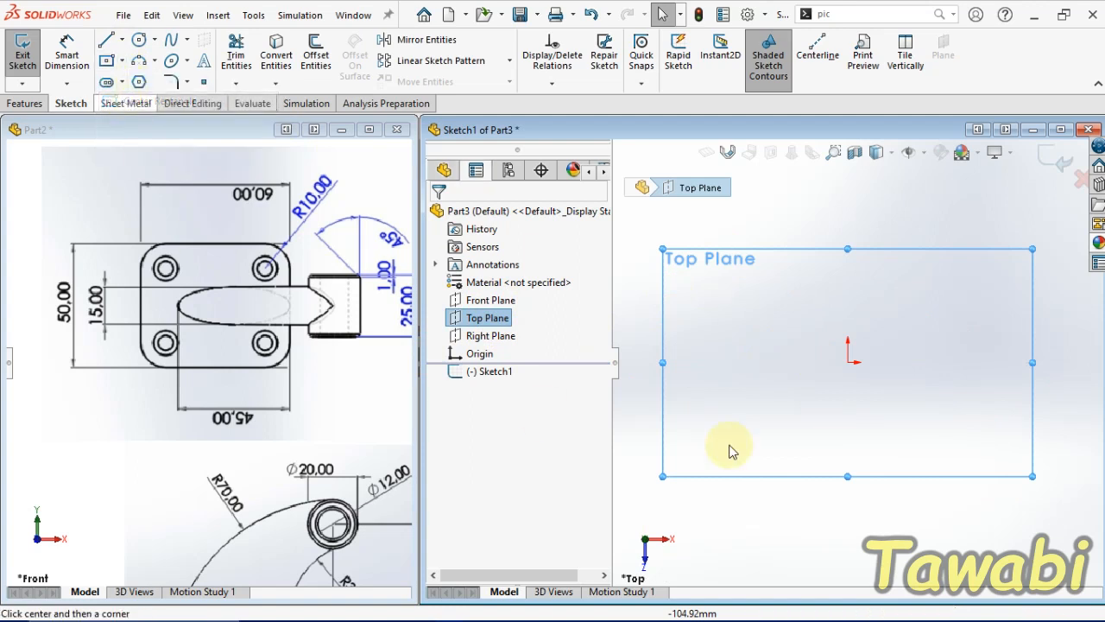
click(847, 362)
click(738, 434)
key(Escape)
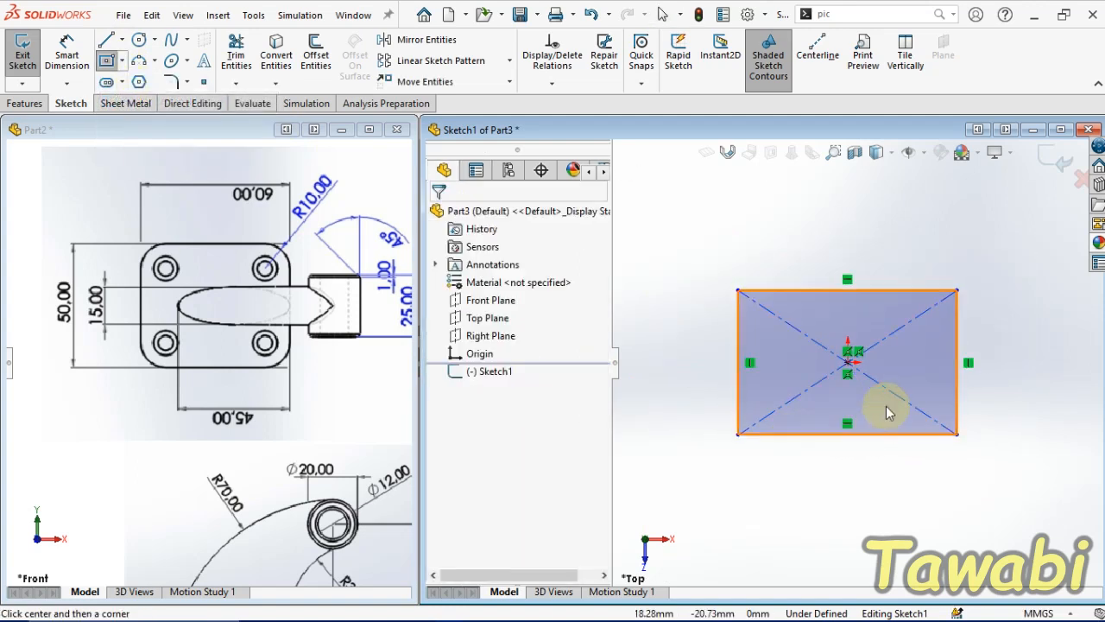
- Dimension the rectangle to 60 mm wide and 50 mm high
click(67, 53)
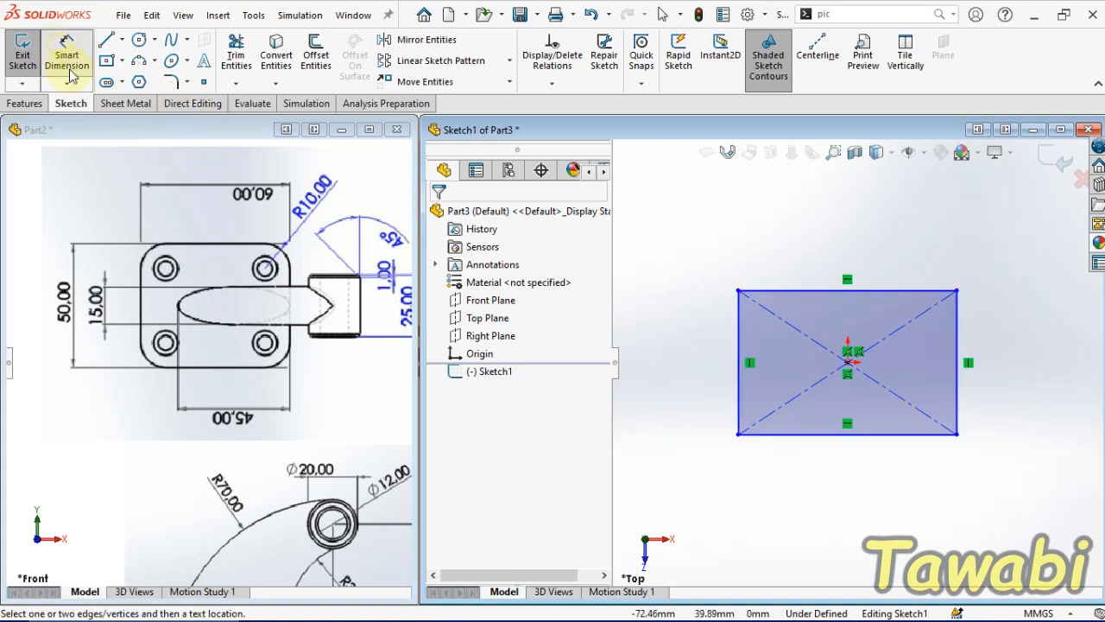
click(795, 434)
click(794, 509)
text(60)
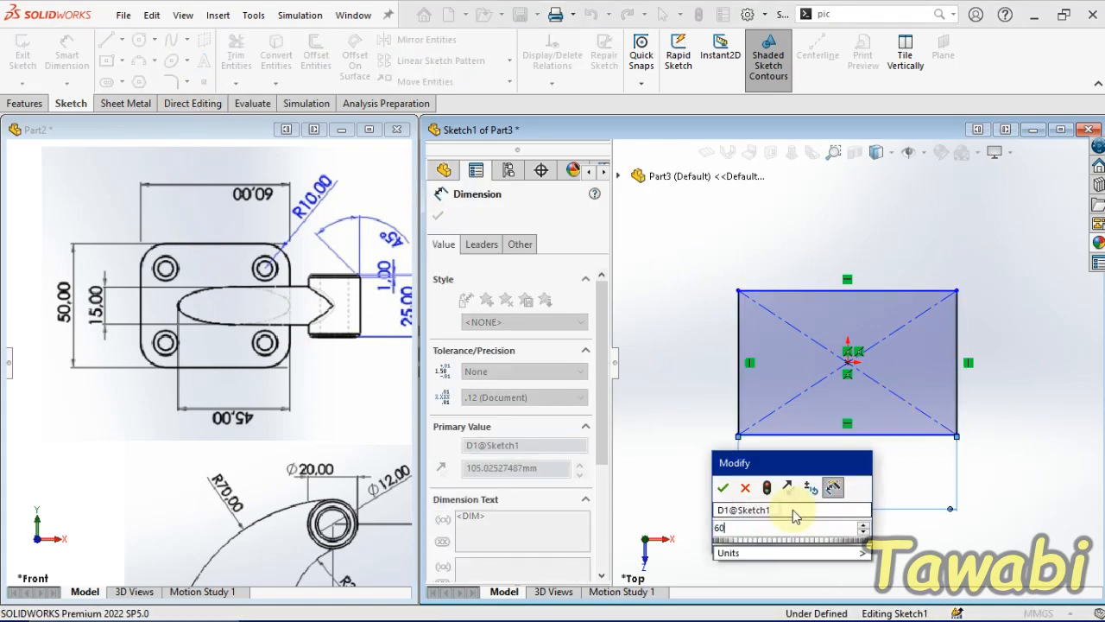
key(Return)
click(730, 387)
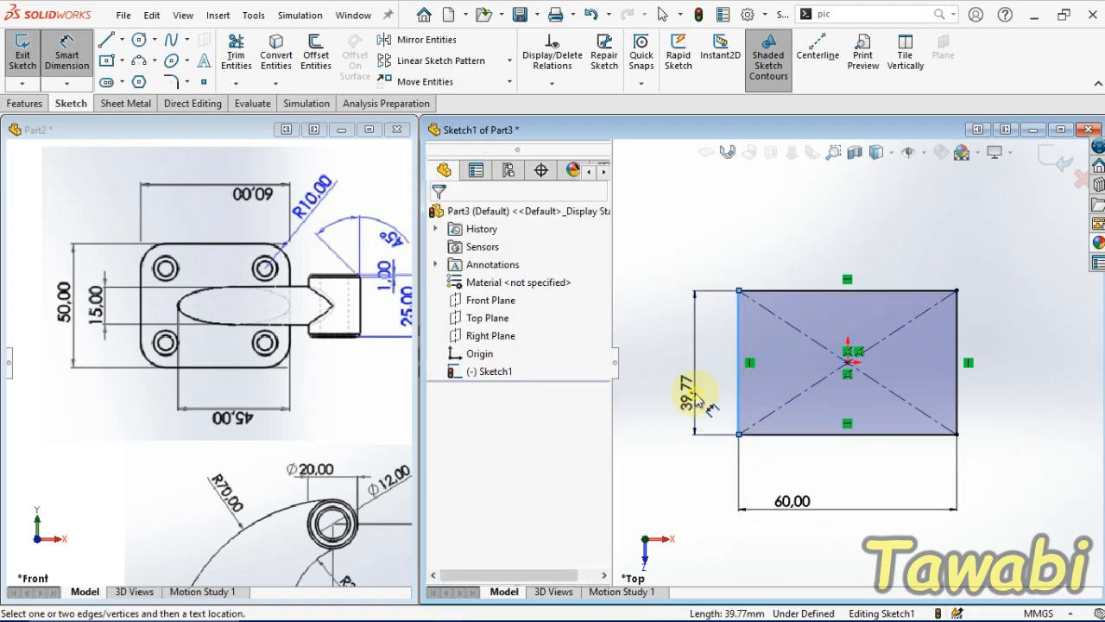
click(696, 389)
text(50)
key(Return)
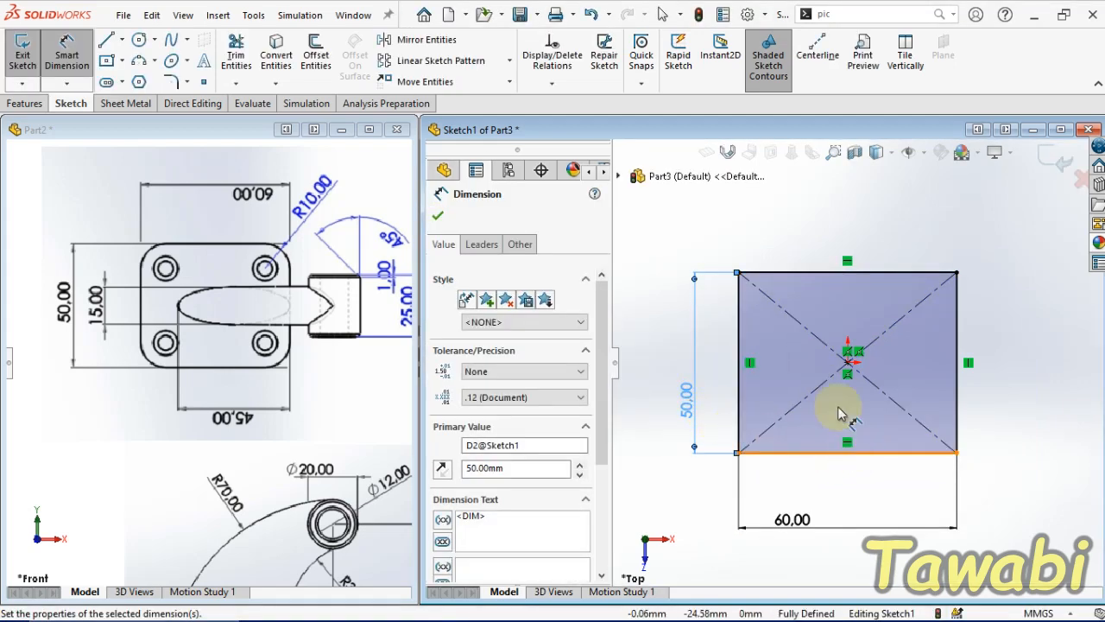
- Extrude the rectangle upward as a blind boss with a depth of 8 mm
scroll(186, 380, up, 2)
scroll(247, 451, down, 5)
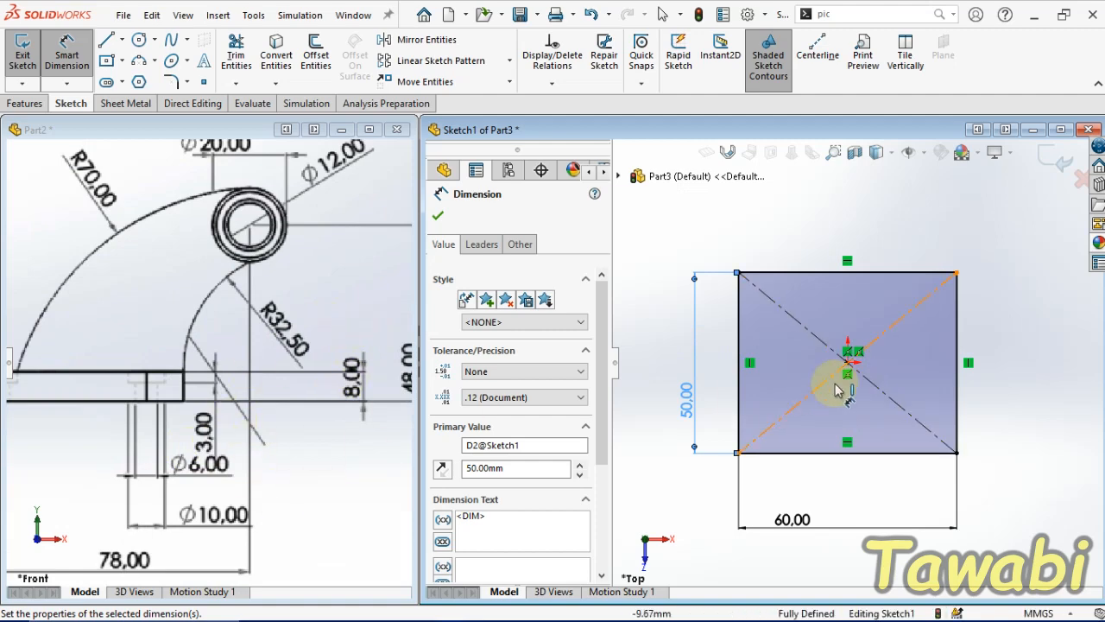
click(999, 370)
click(25, 103)
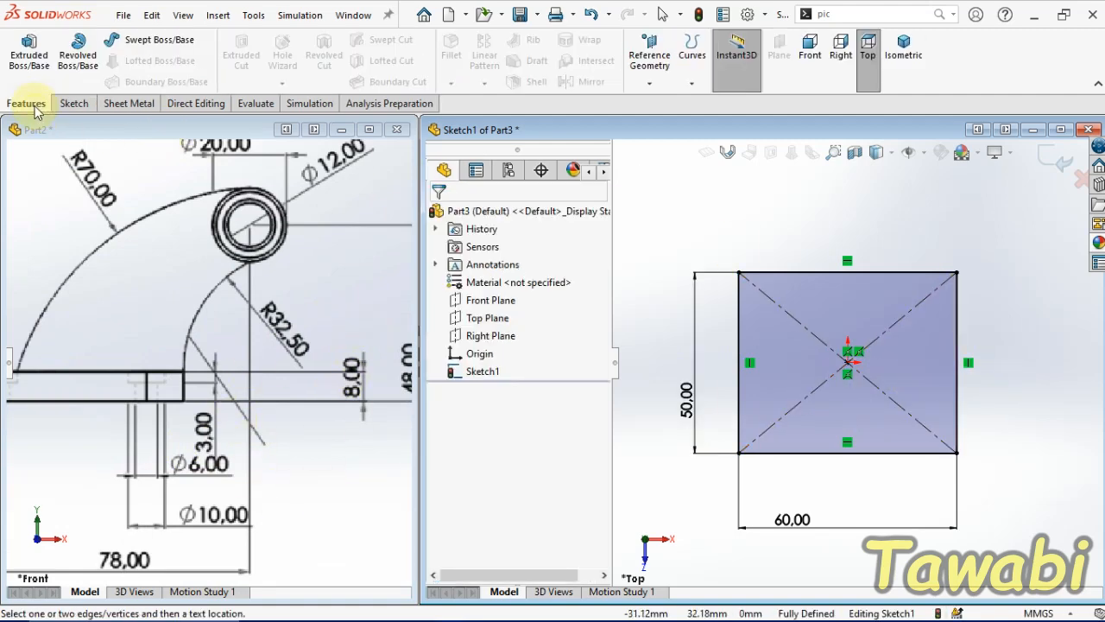
click(29, 53)
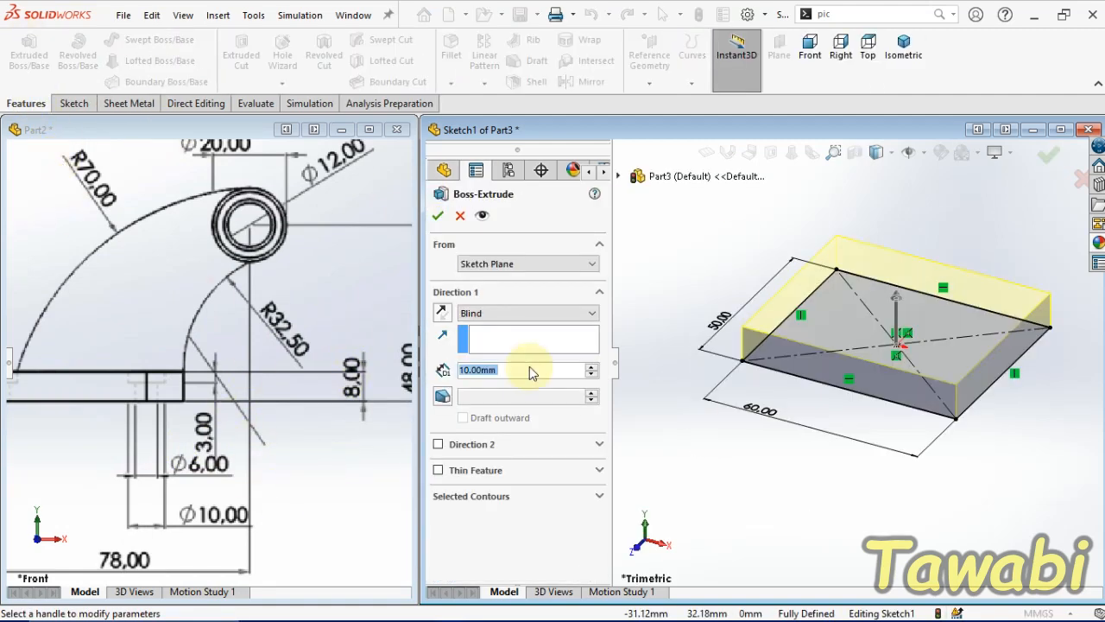
text(8)
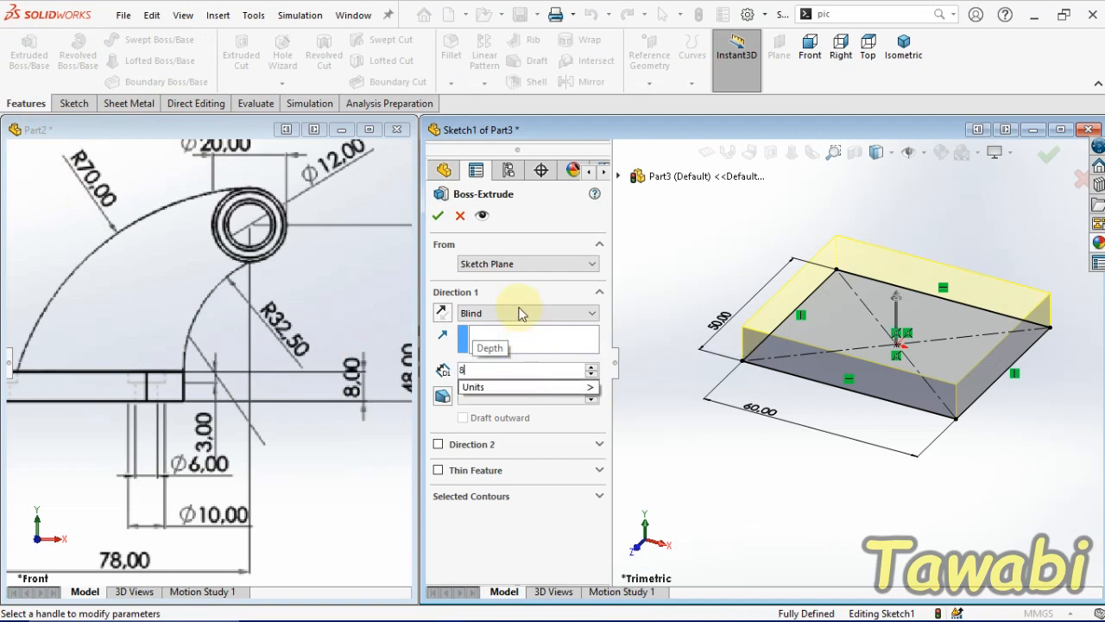
click(437, 216)
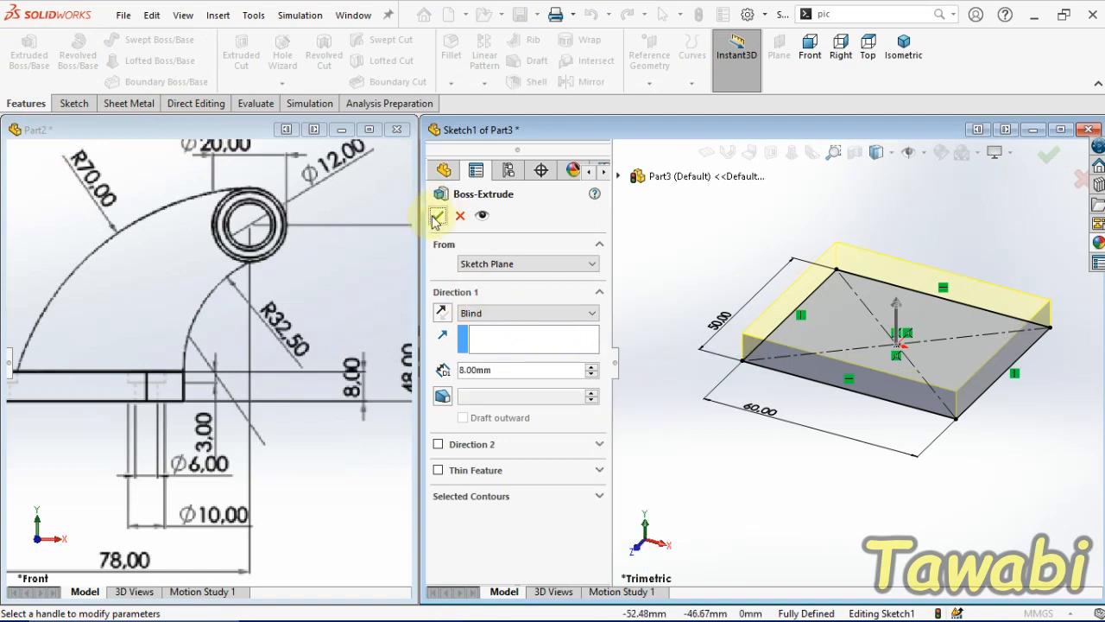
click(438, 217)
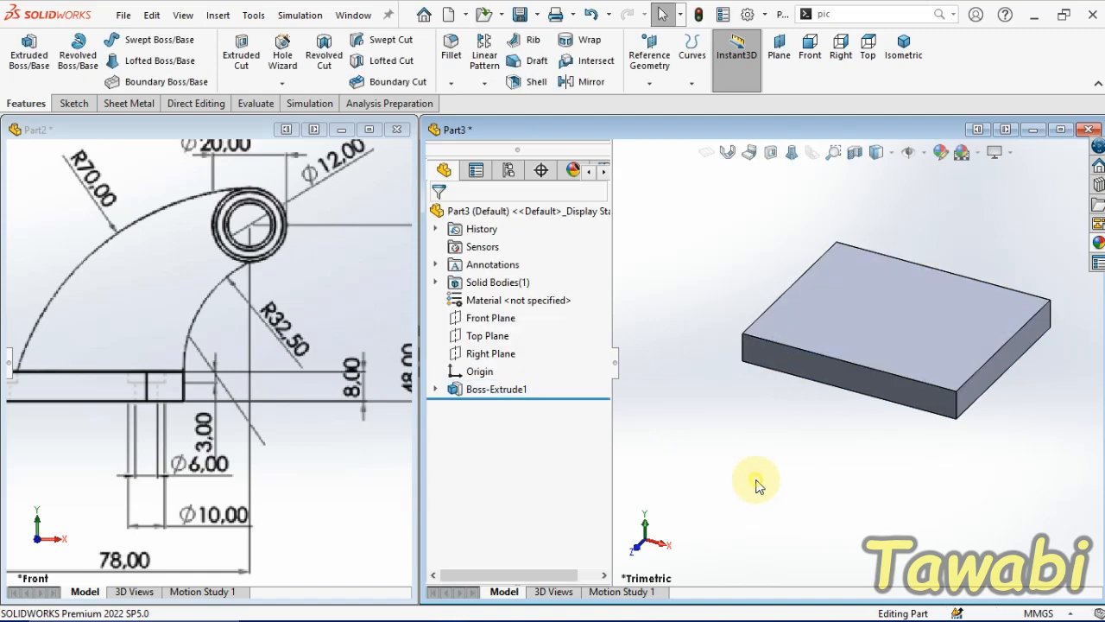
- Fillet the four vertical corner edges of the plate with a 10 mm radius
scroll(1012, 374, down, 2)
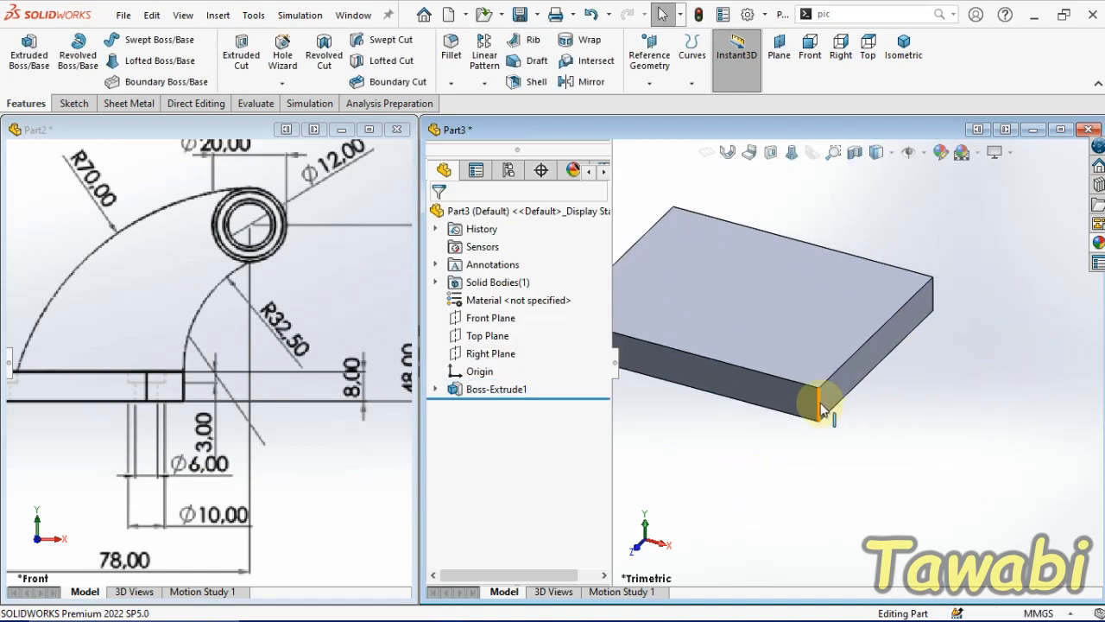
click(820, 404)
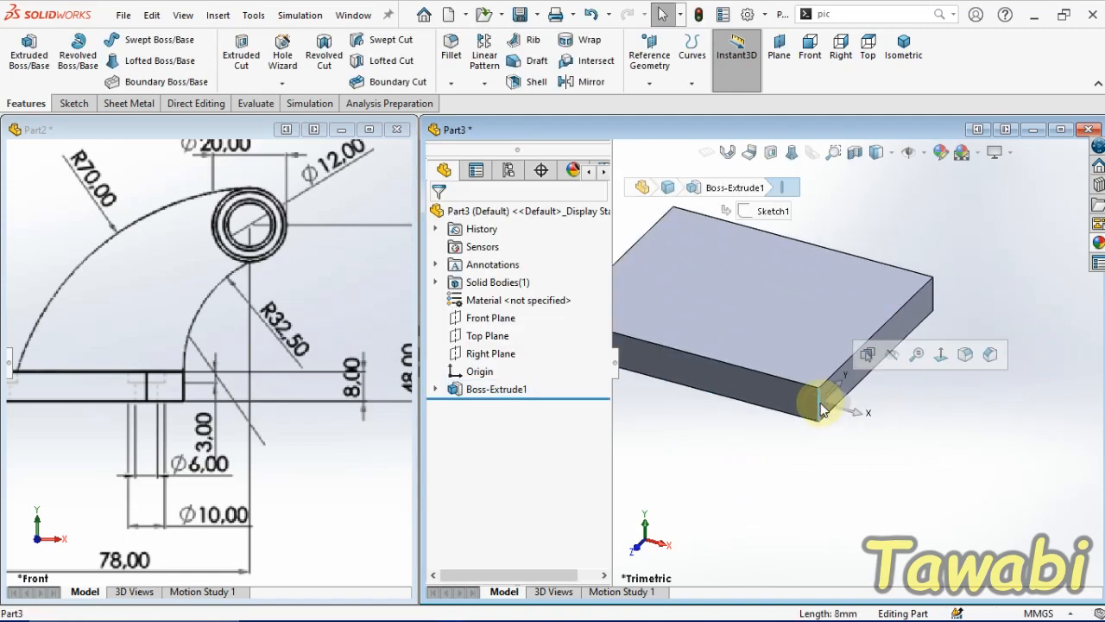
click(966, 354)
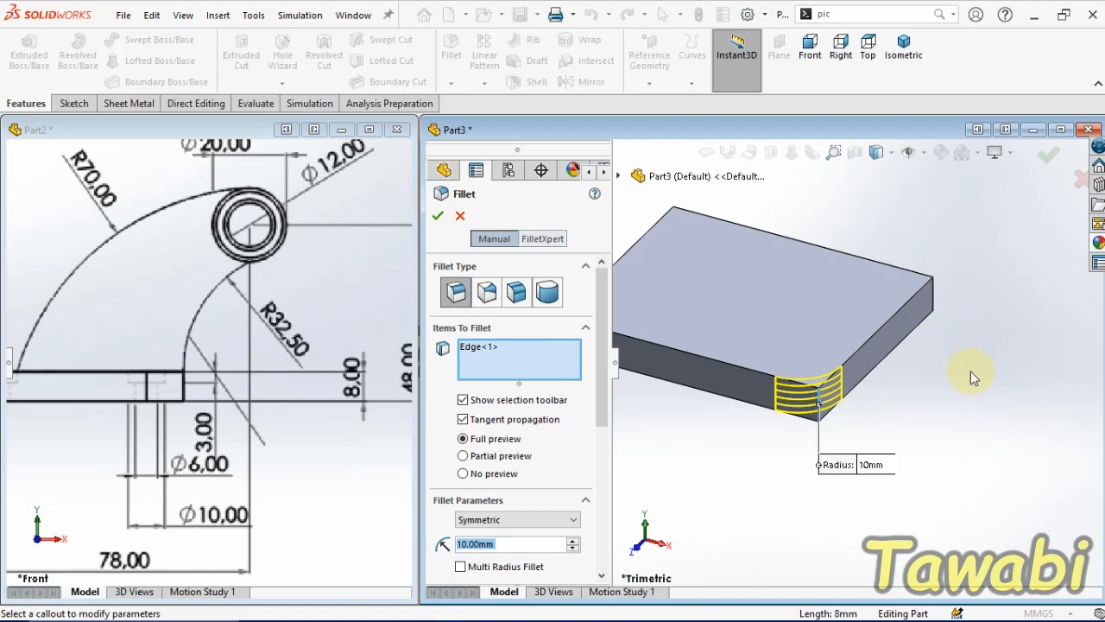
scroll(854, 380, up, 2)
middle_drag(978, 386, 855, 369)
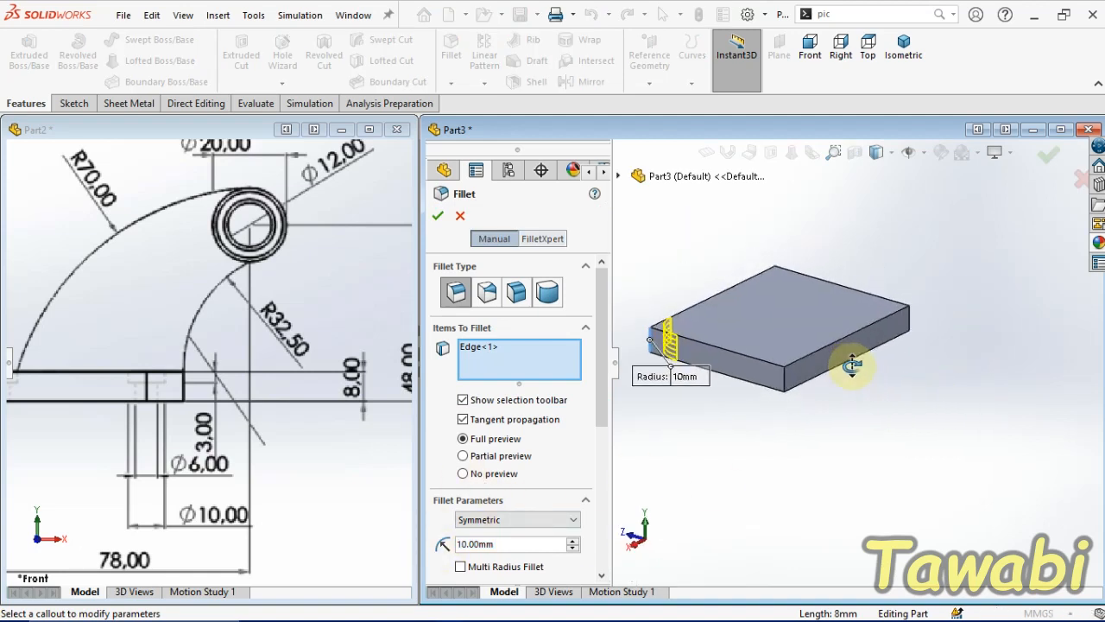
click(787, 376)
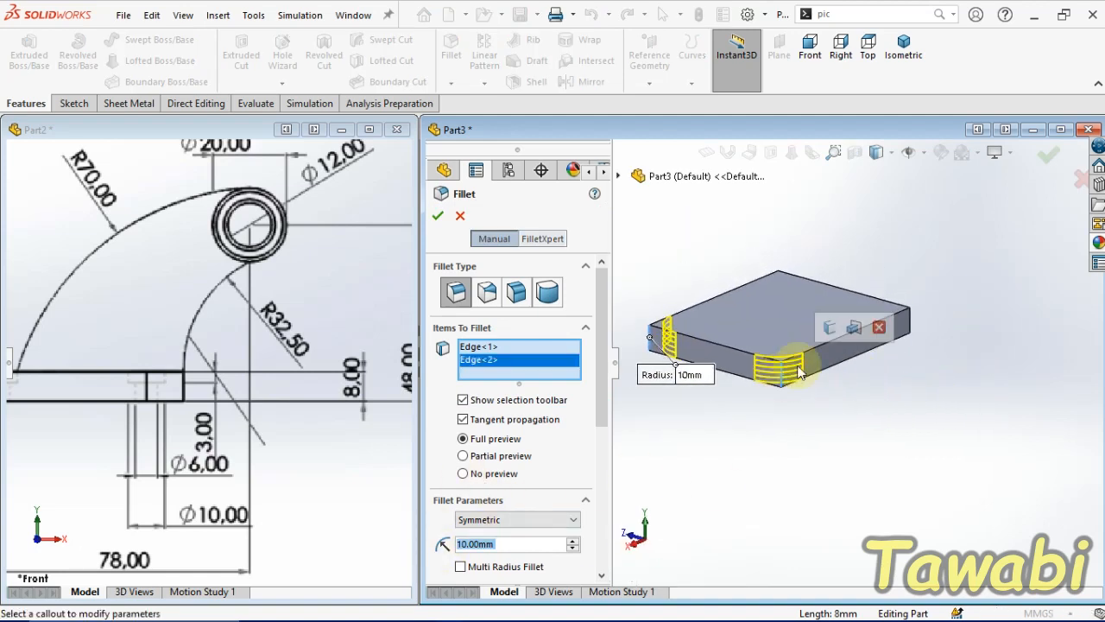
click(829, 327)
right_click(831, 328)
click(876, 437)
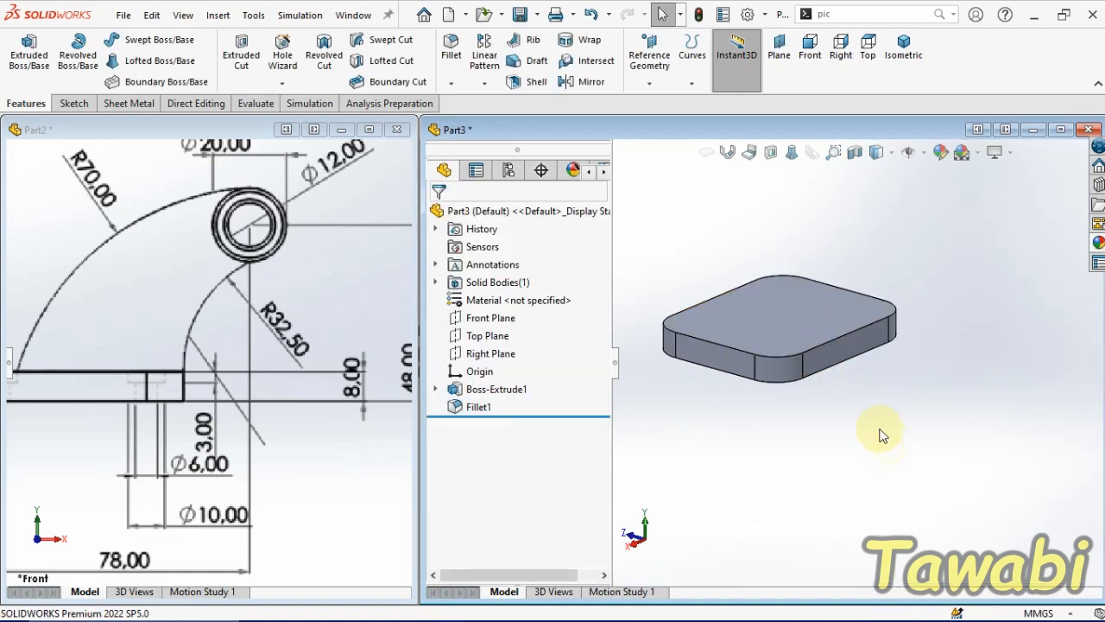
- Define a counterbored legacy hole, 6 mm diameter and 8 mm deep, with a 10 mm by 3 mm deep counterbore, through all
middle_drag(875, 437, 761, 342)
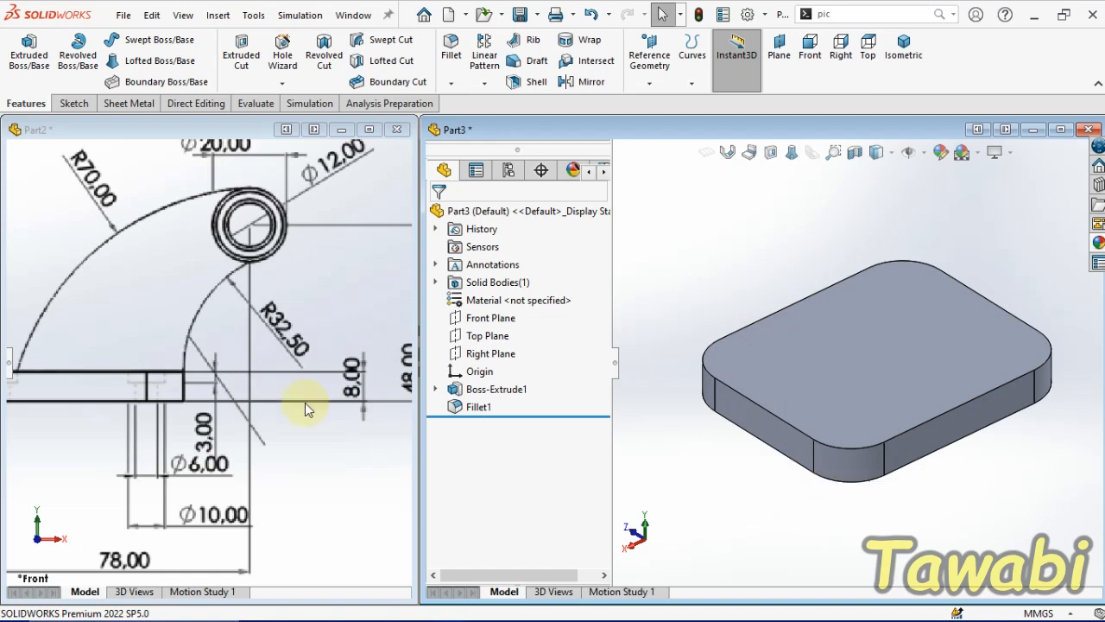
scroll(210, 395, up, 1)
scroll(168, 394, up, 1)
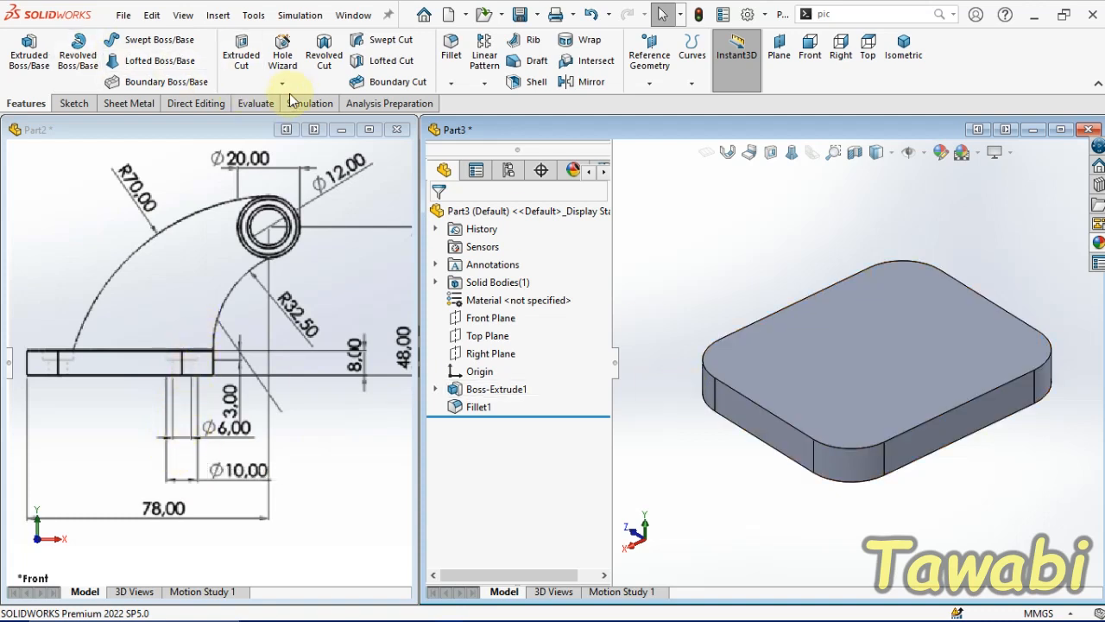
click(283, 50)
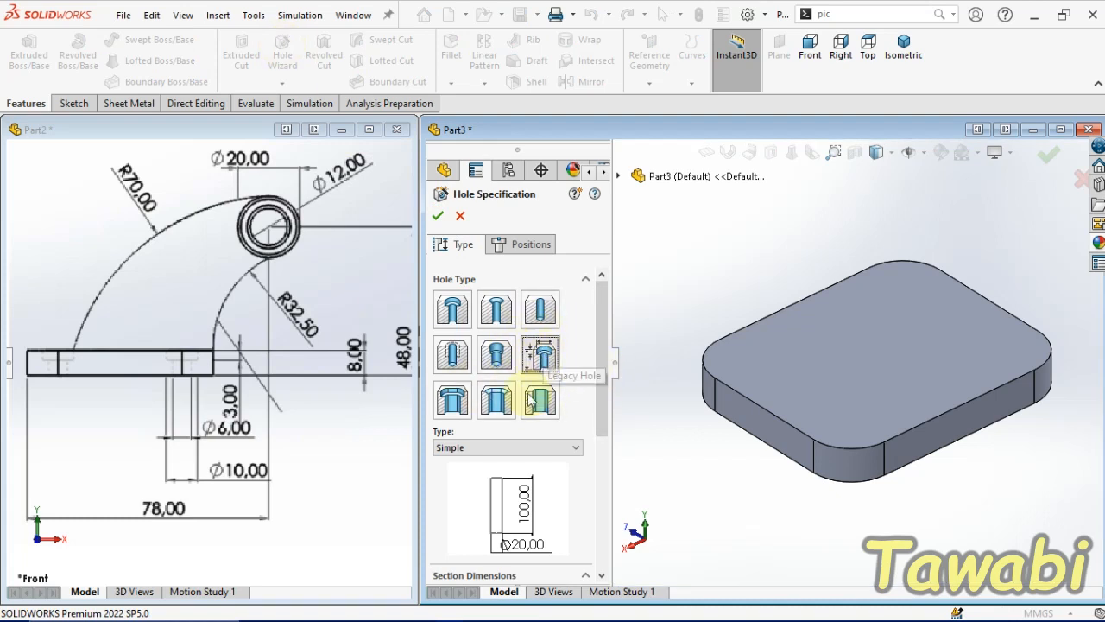
click(501, 447)
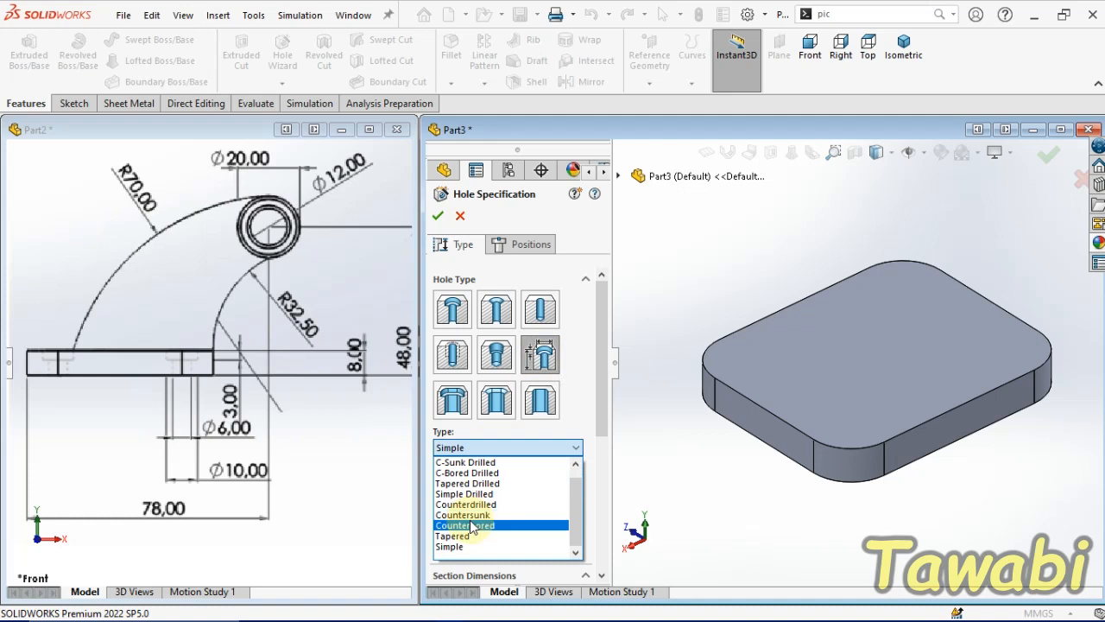
click(473, 525)
drag(606, 393, 615, 489)
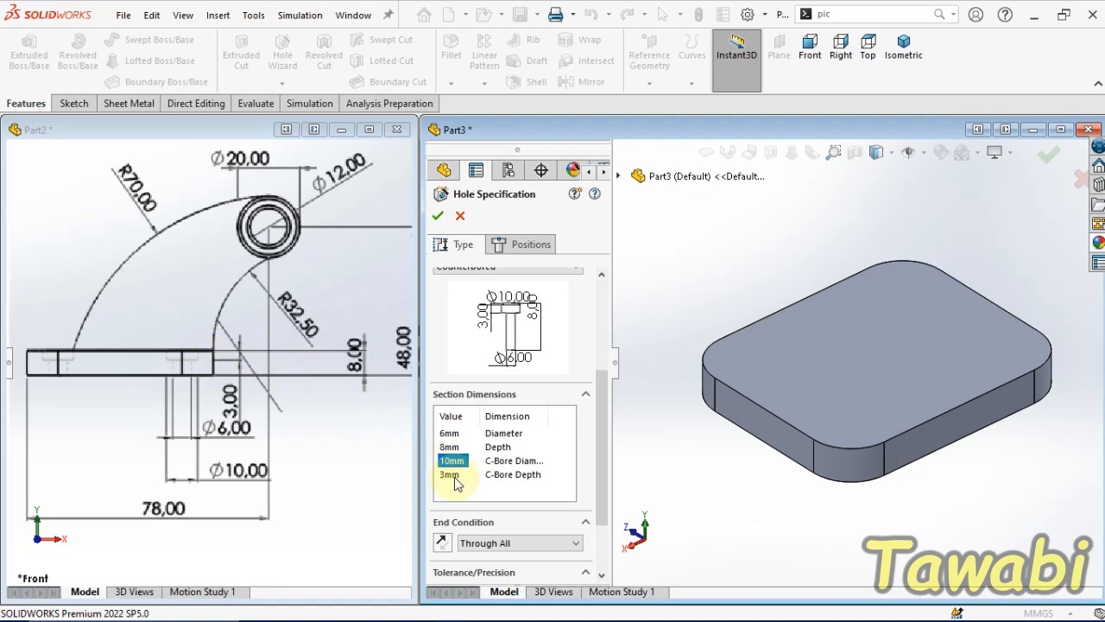
- Place the counterbored holes on the plate's top face at the centers of the four corner arcs
click(533, 243)
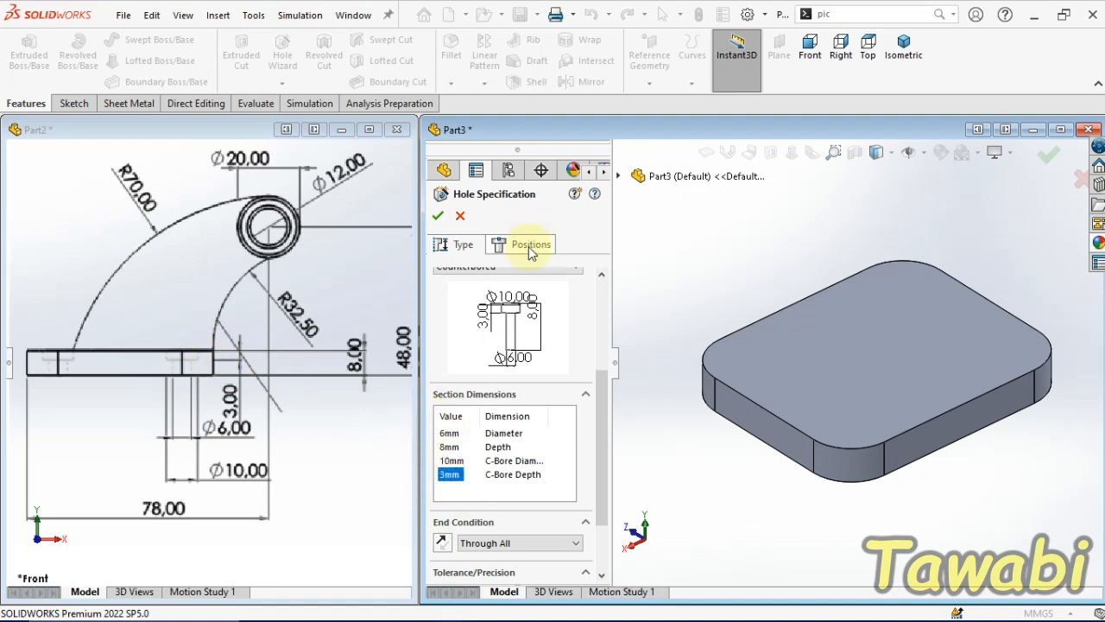
click(838, 401)
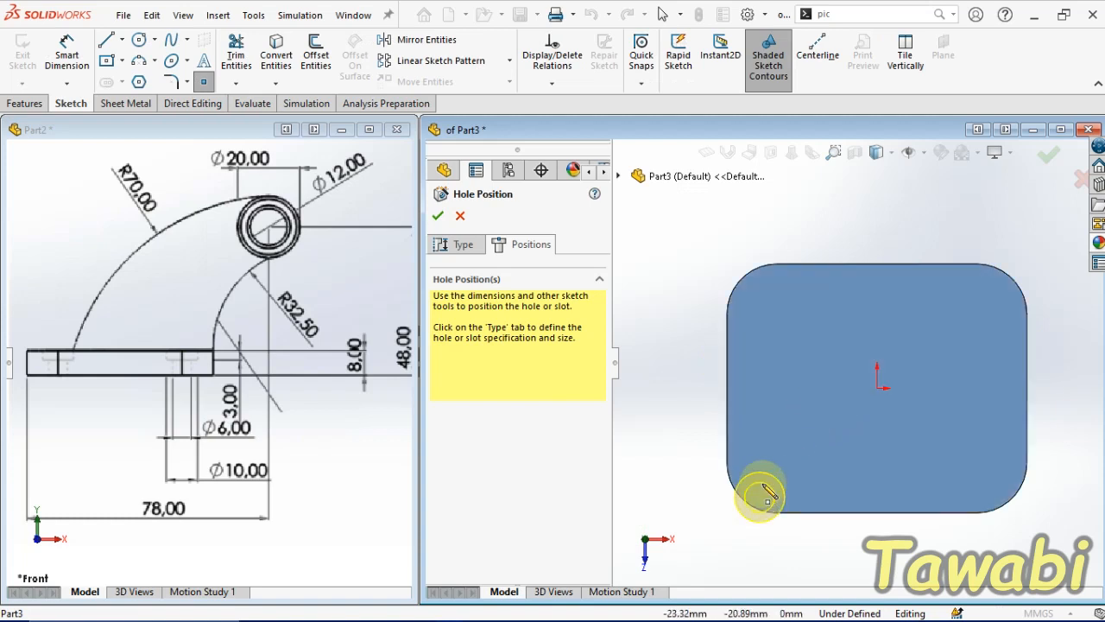
mouse_move(740, 497)
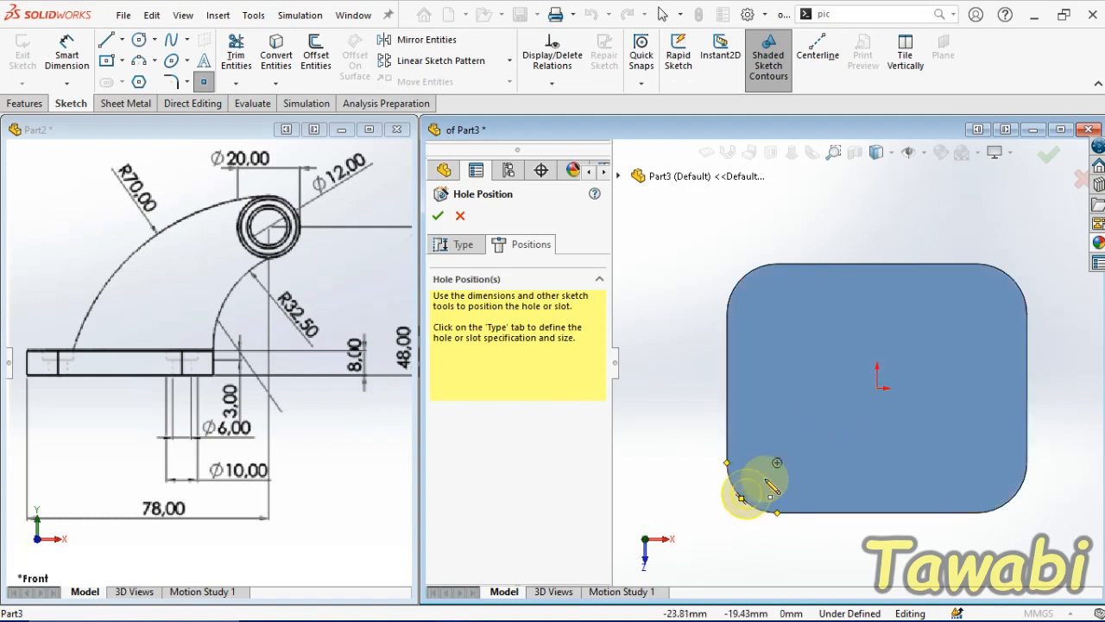
click(777, 464)
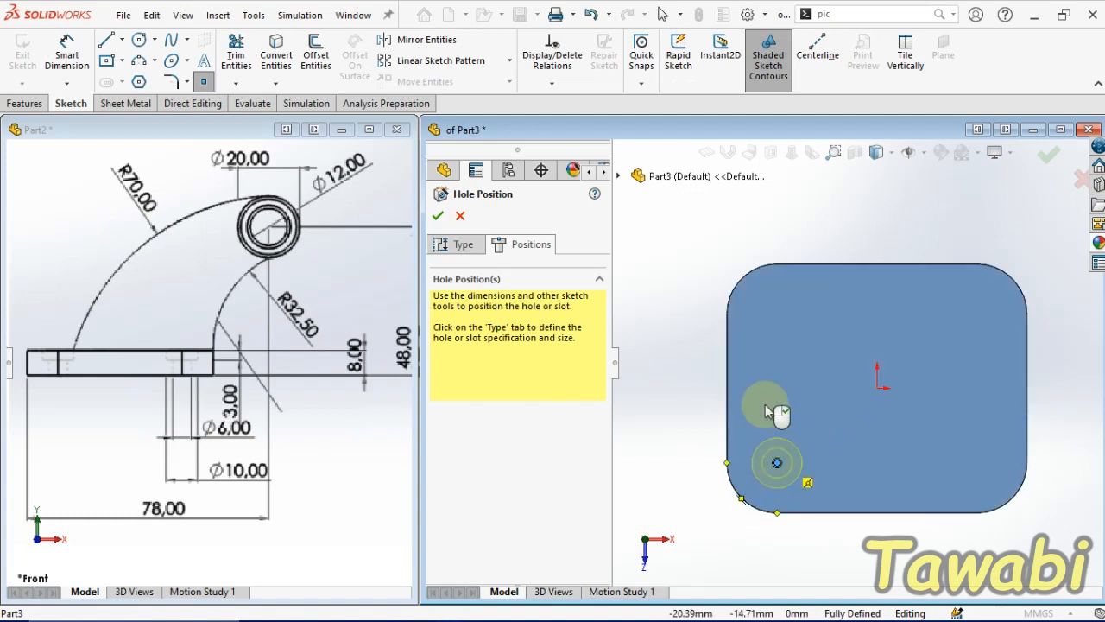
click(777, 313)
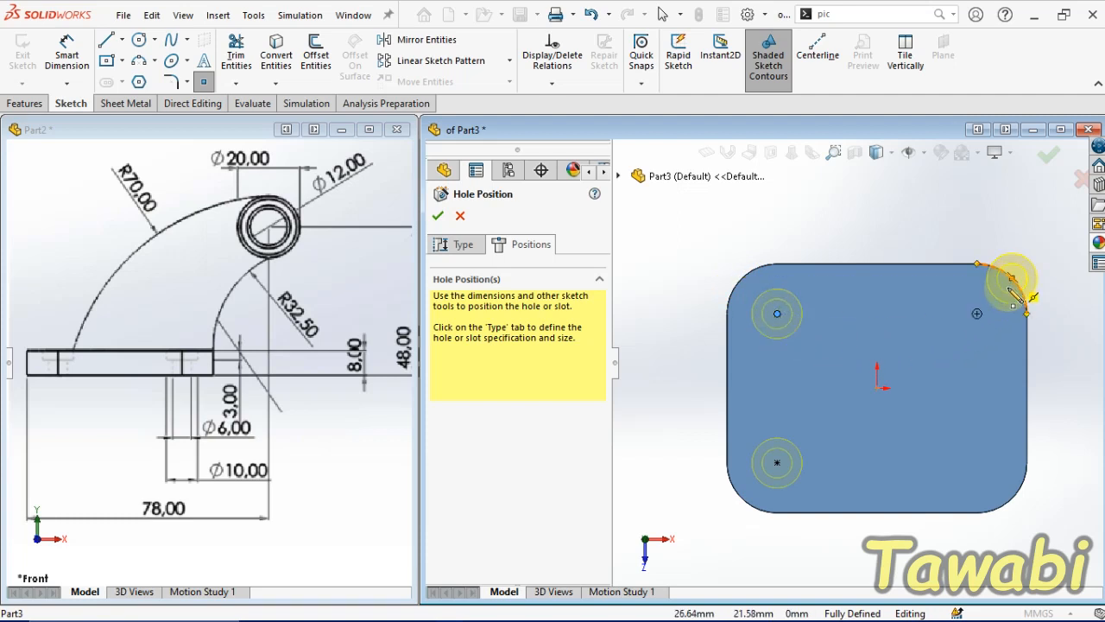
click(976, 314)
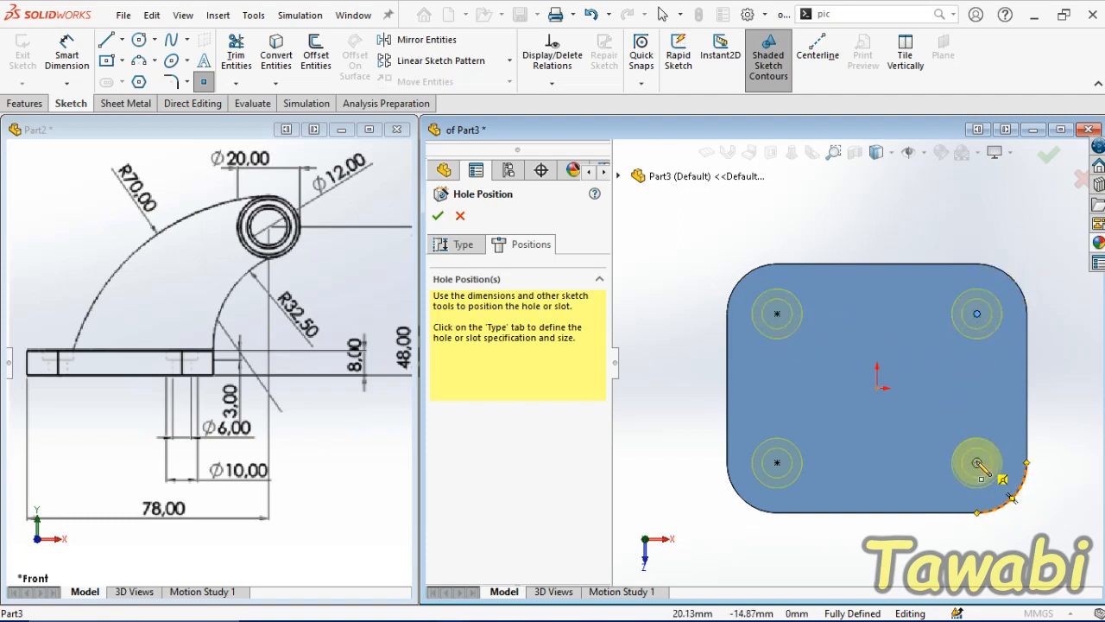
click(976, 466)
right_click(978, 464)
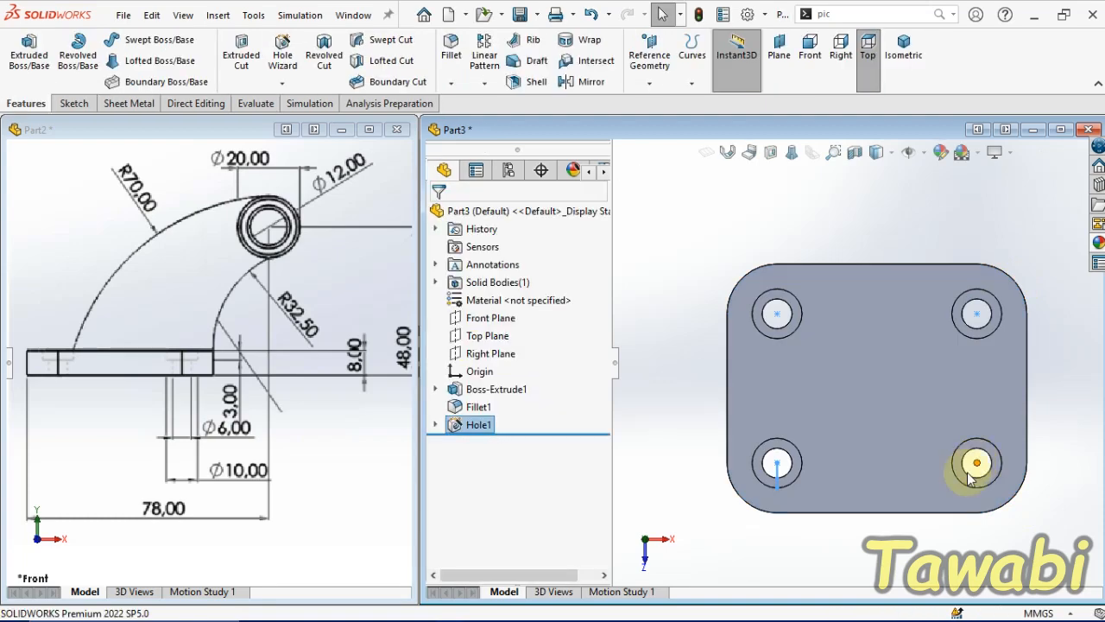
middle_drag(905, 520, 945, 431)
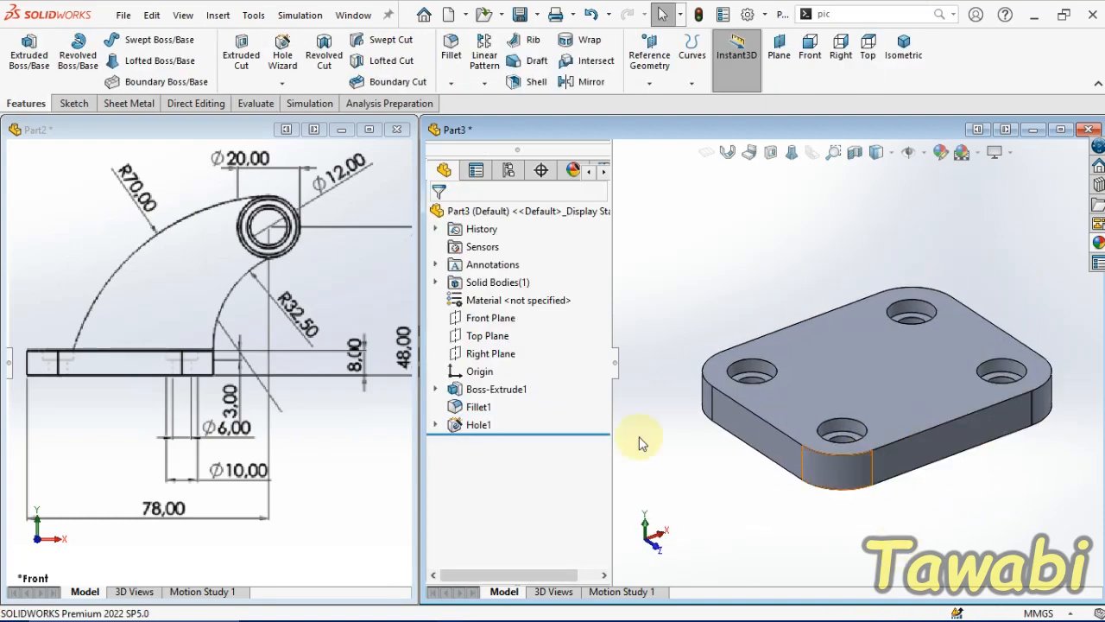
scroll(291, 379, up, 2)
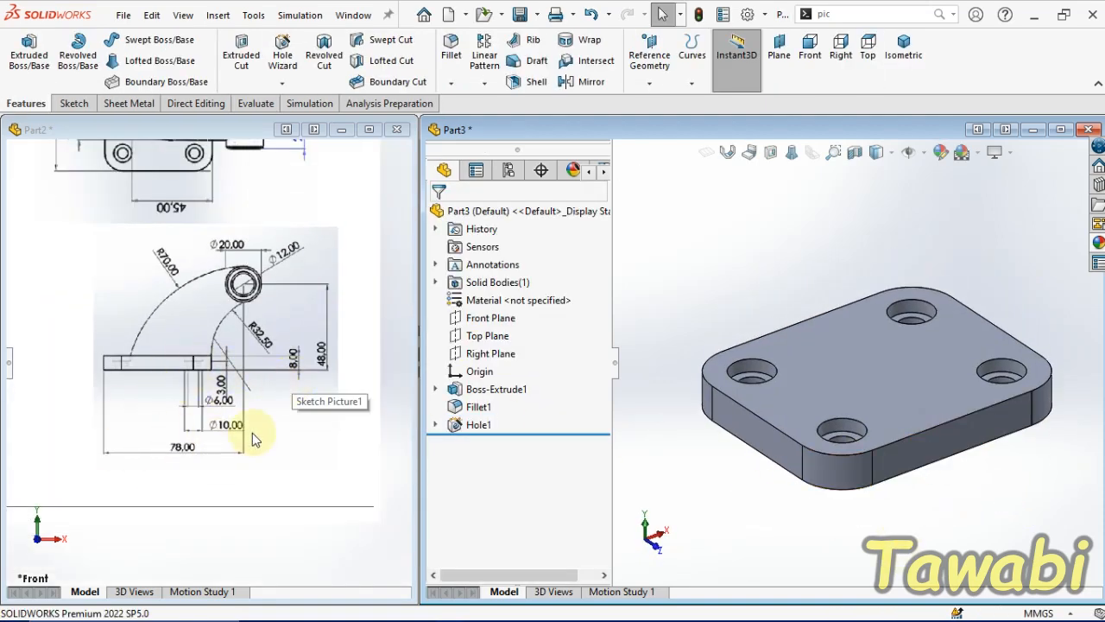
- Sketch a circle about 21 mm in diameter on the Front Plane, above and to the left of the base plate
scroll(227, 327, down, 2)
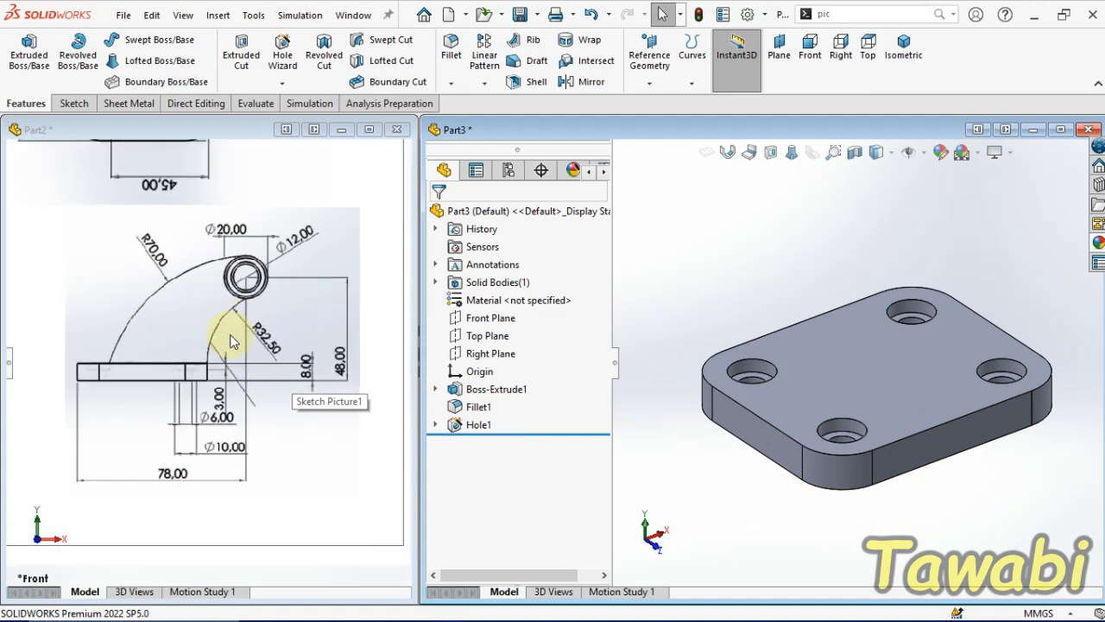
scroll(238, 348, up, 2)
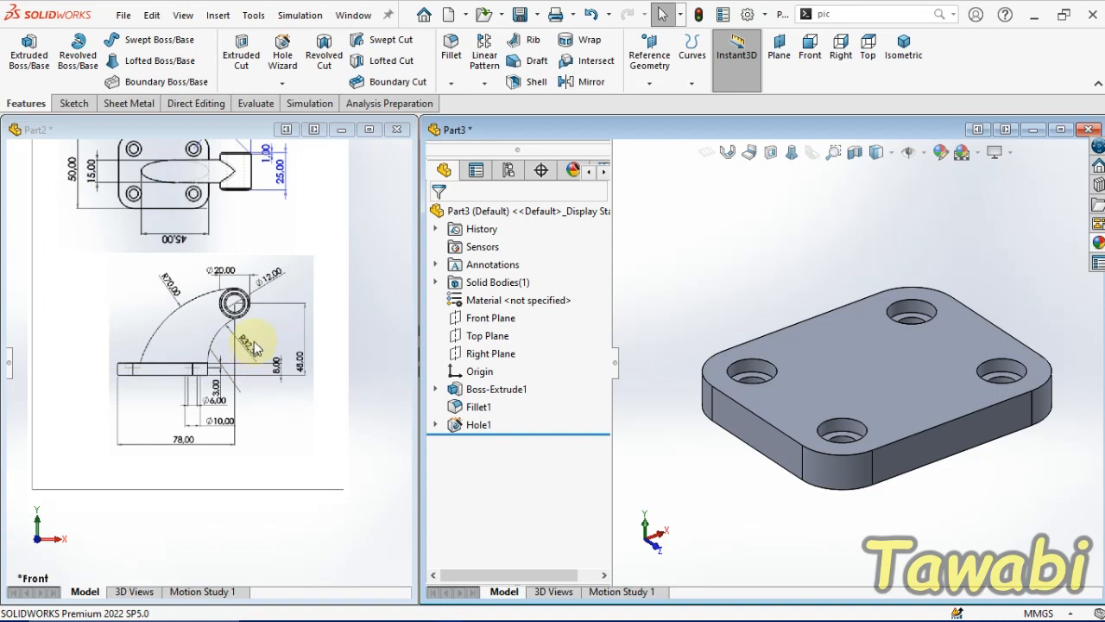
scroll(232, 298, down, 2)
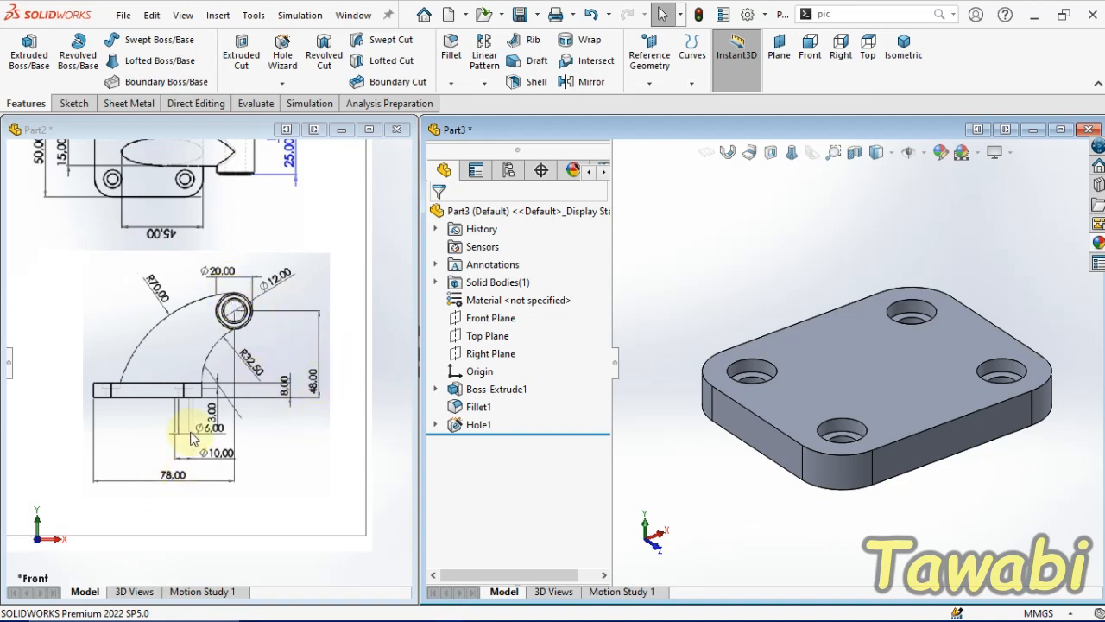
click(497, 321)
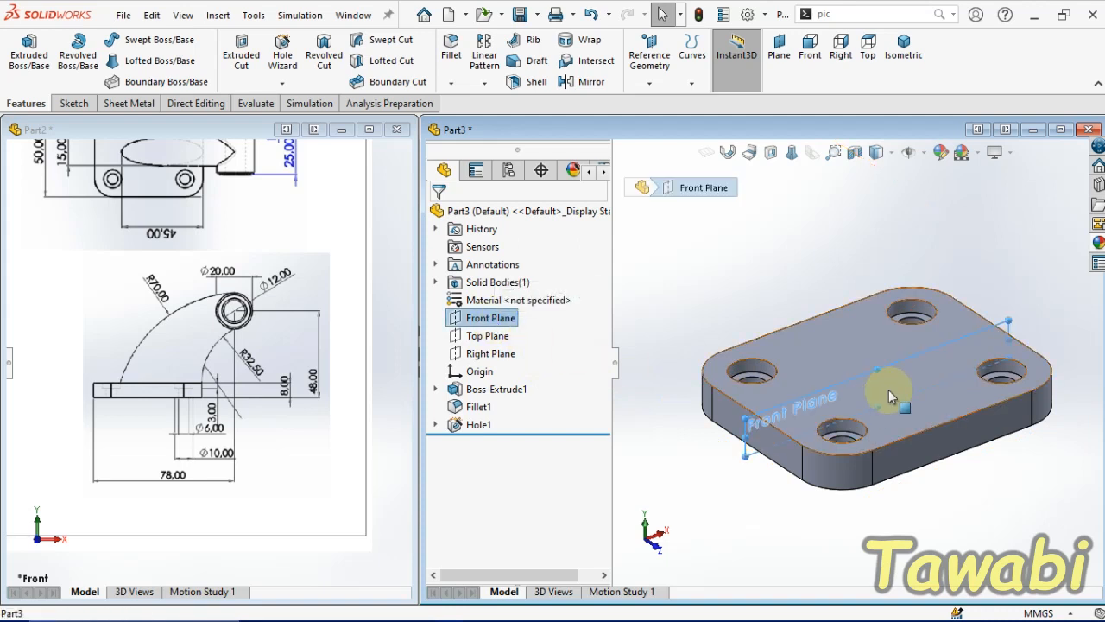
middle_drag(888, 389, 856, 513)
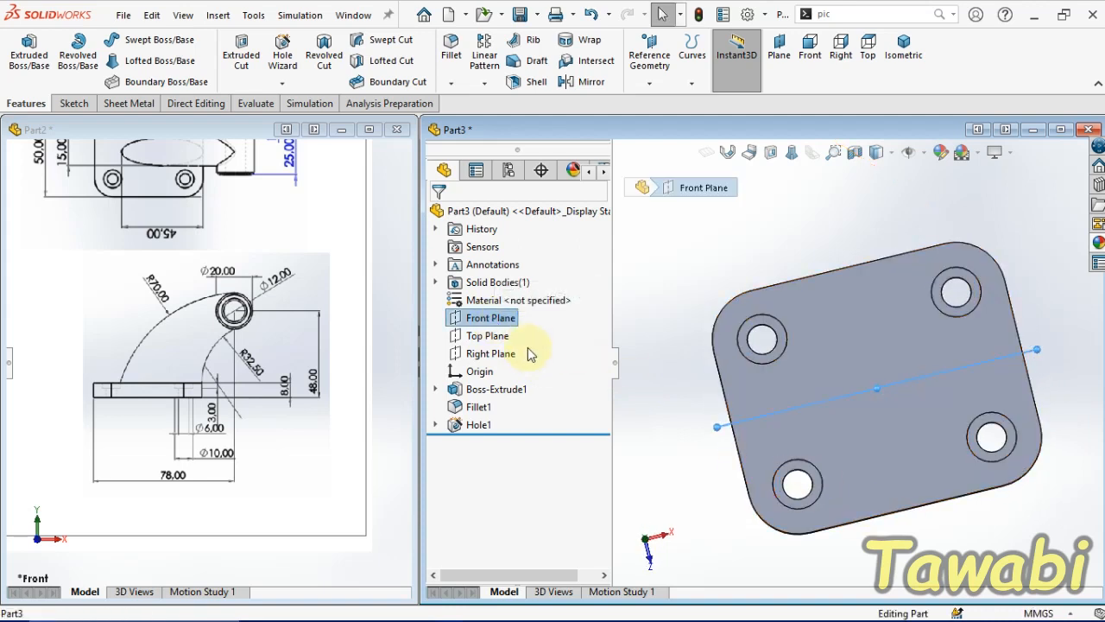
click(501, 315)
click(505, 292)
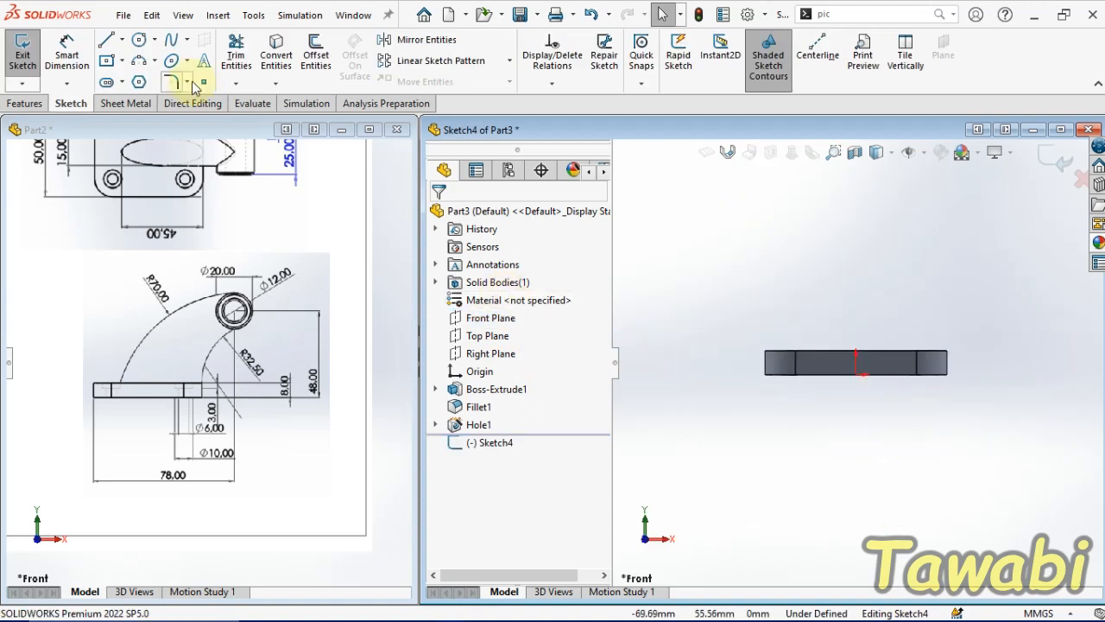
click(139, 41)
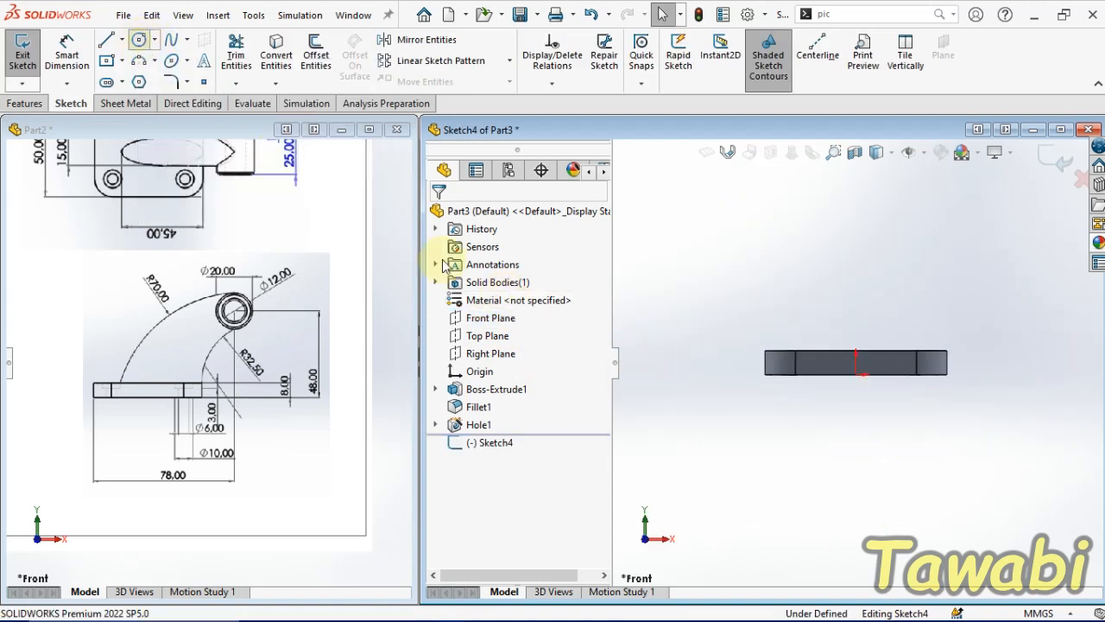
click(698, 281)
click(709, 249)
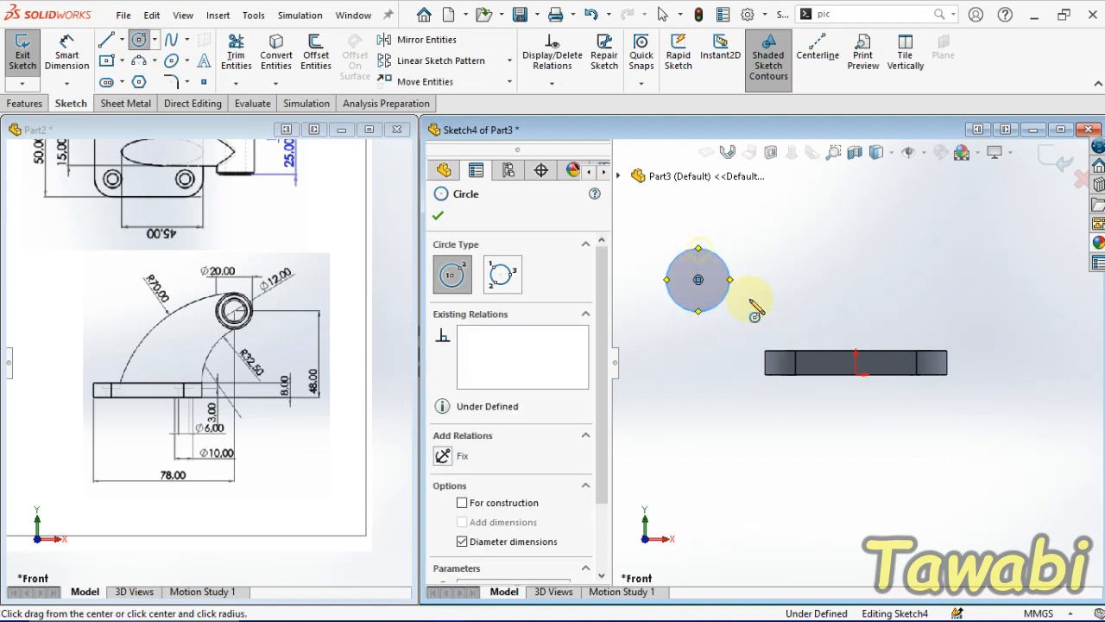
key(Escape)
- Dimension the circle's center 78 mm horizontally from the far end of the base plate
click(66, 52)
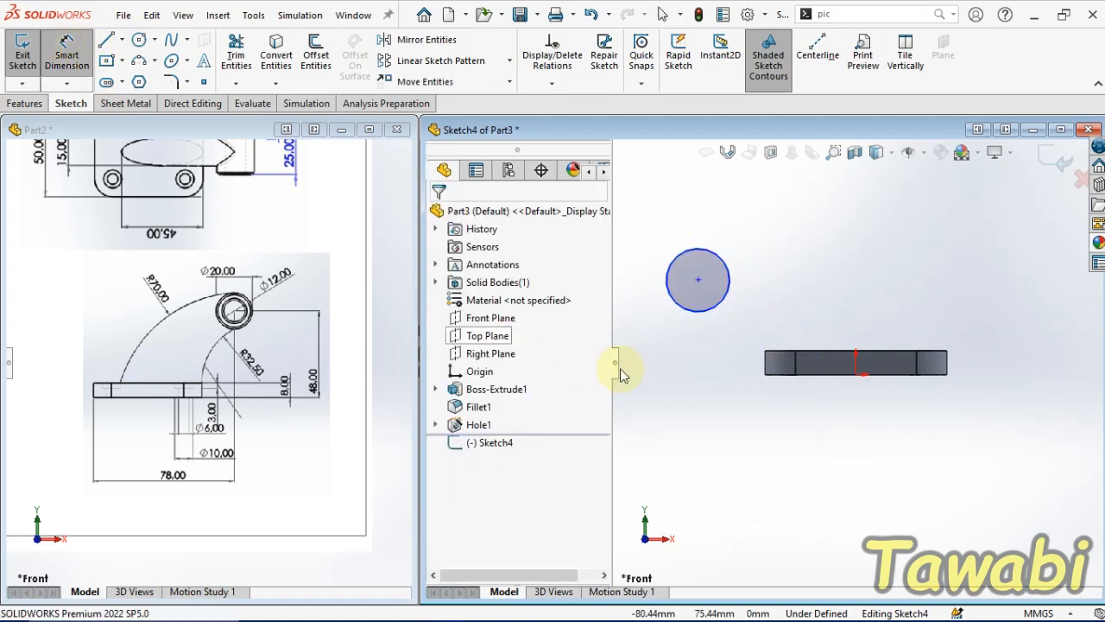
click(712, 309)
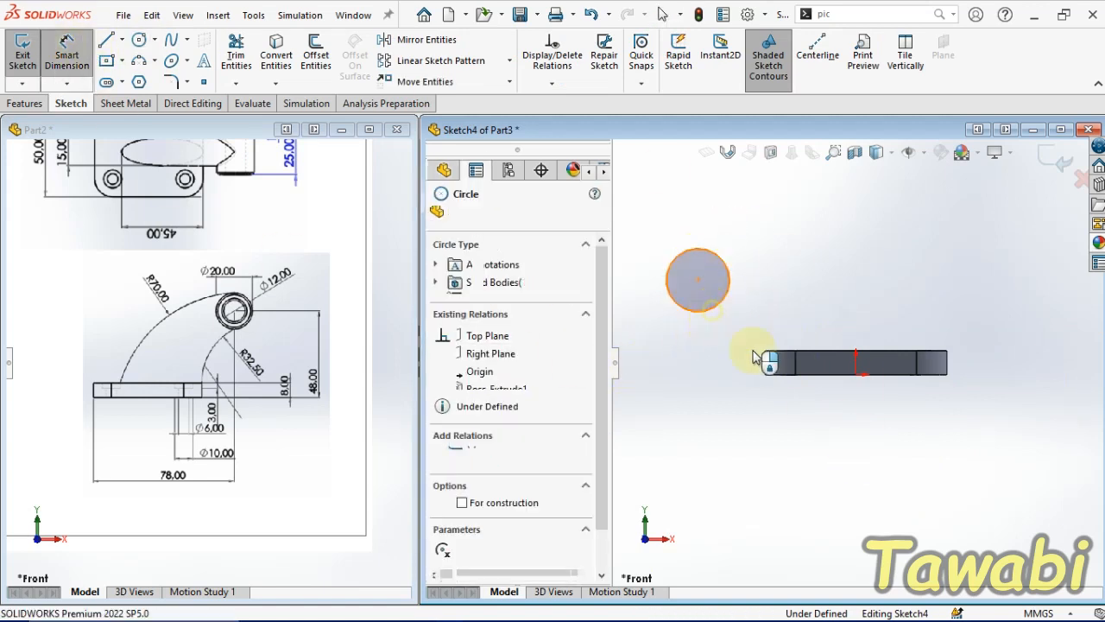
click(946, 364)
click(882, 501)
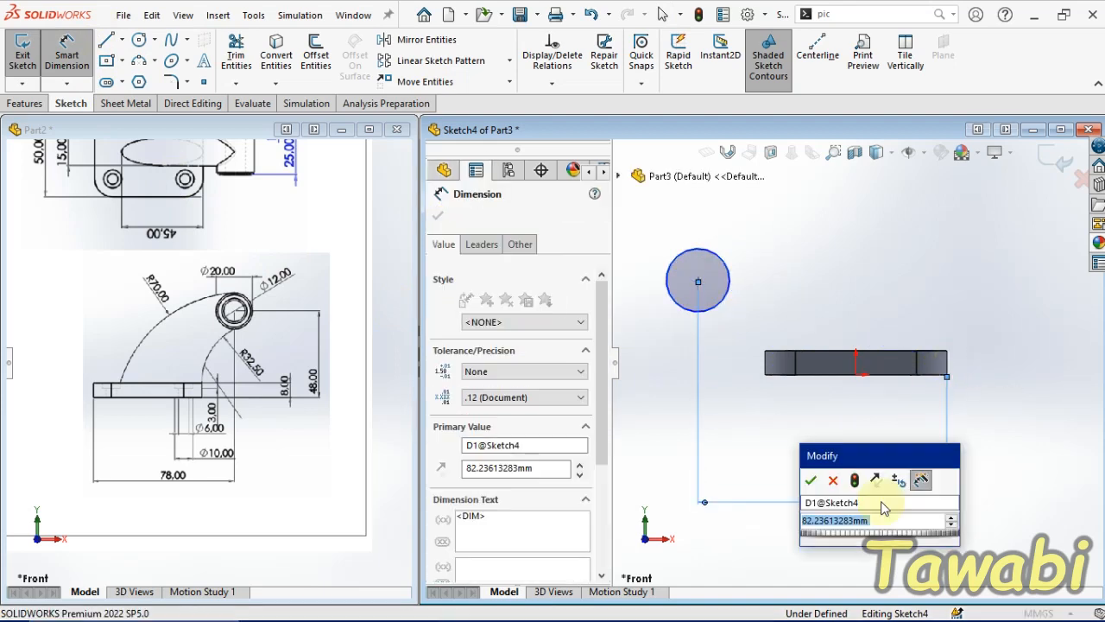
text(78)
key(Return)
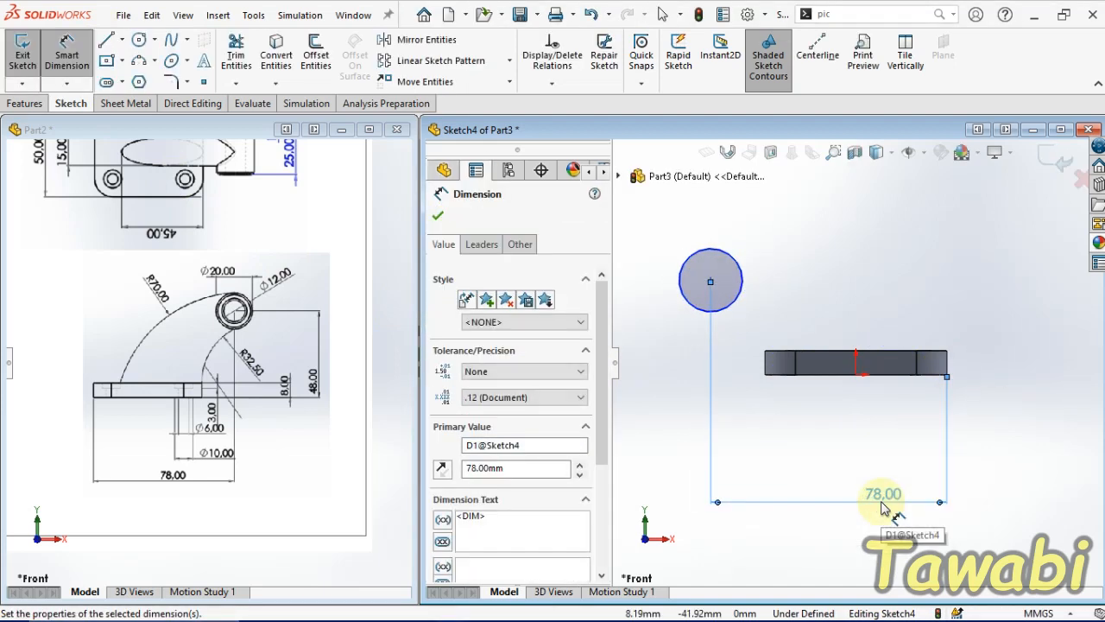
- Dimension the circle's center 48 mm above the bottom edge of the base plate
click(780, 374)
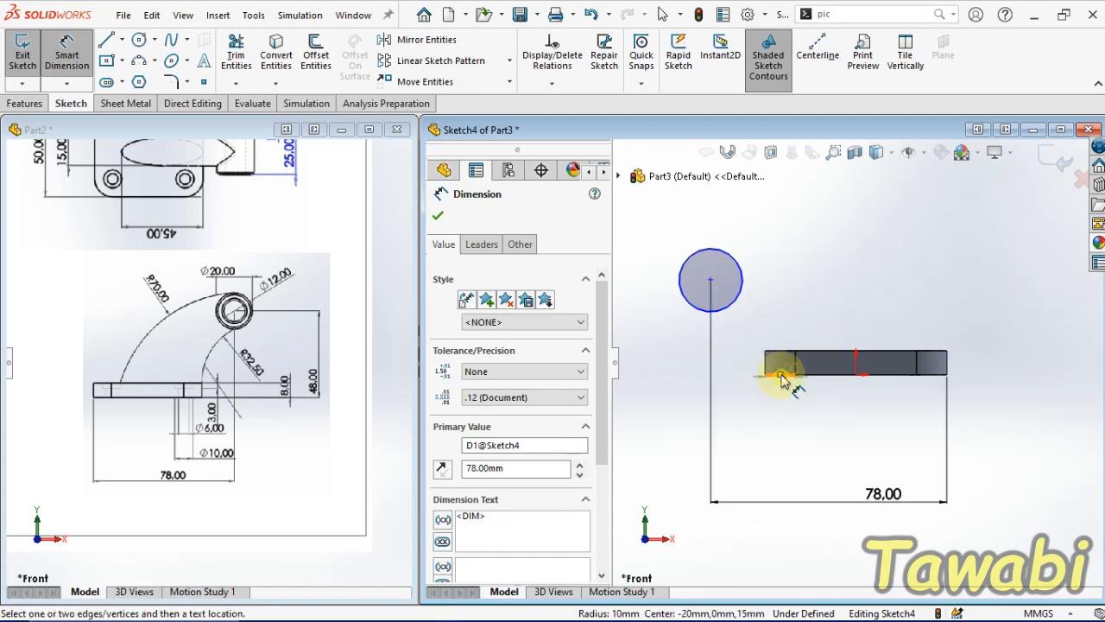
click(686, 295)
click(660, 326)
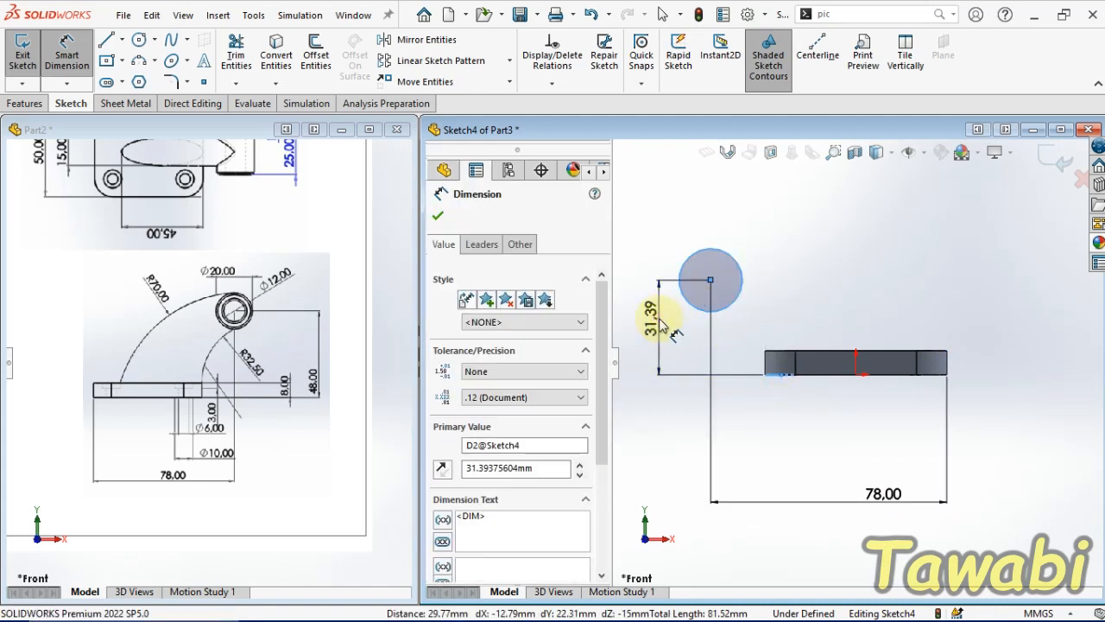
text(48)
key(Return)
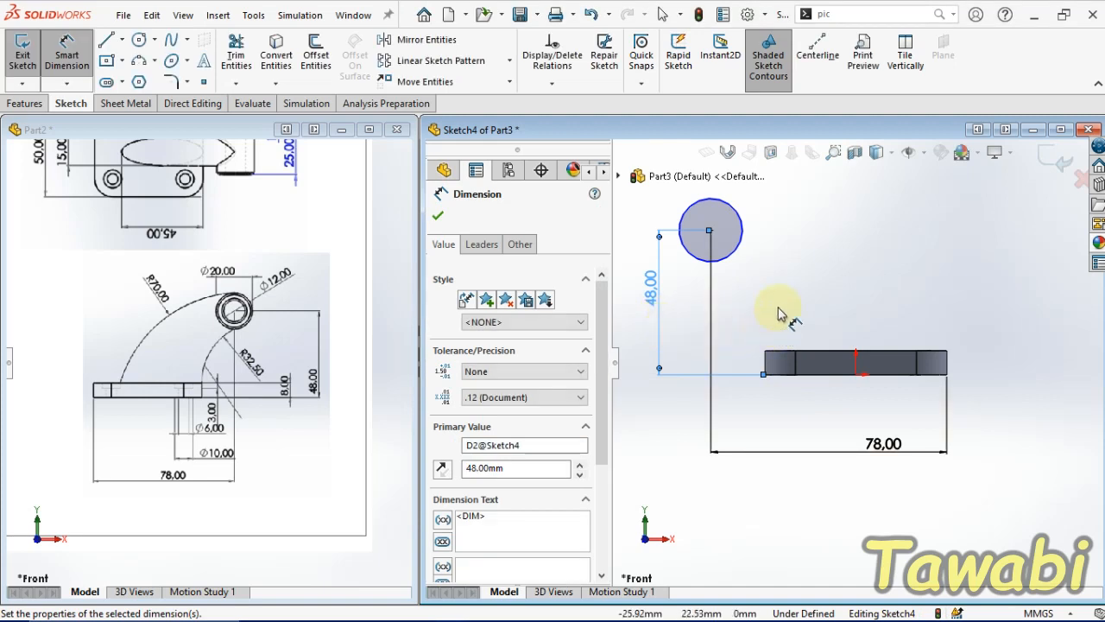
- Dimension the circle with a diameter of 20 mm
click(739, 240)
click(786, 256)
text(20.94816638)
key(Return)
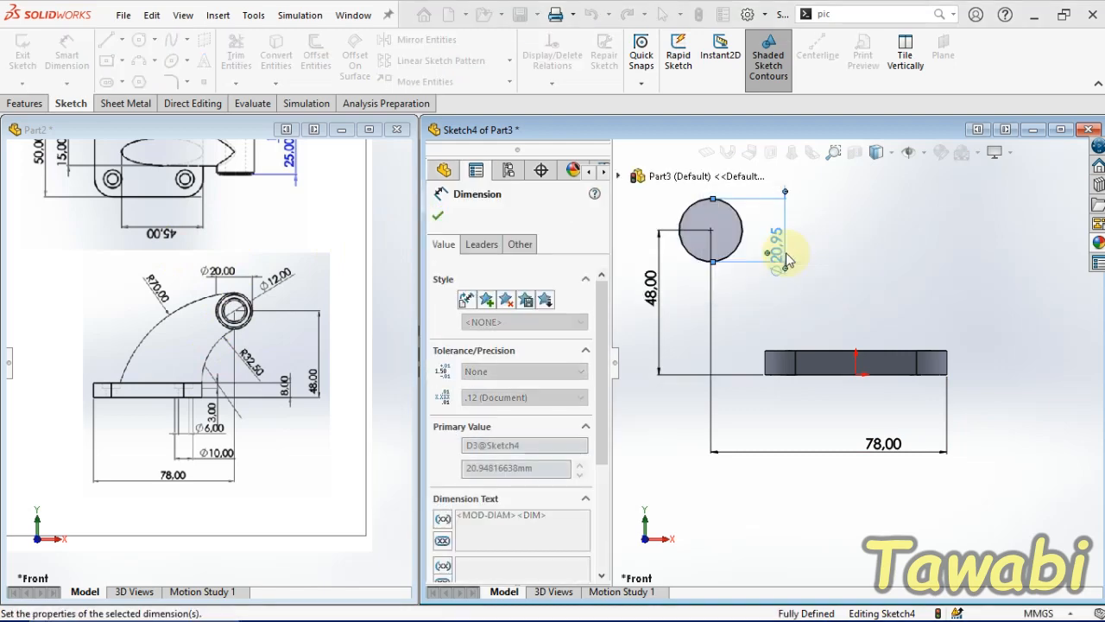
key(Escape)
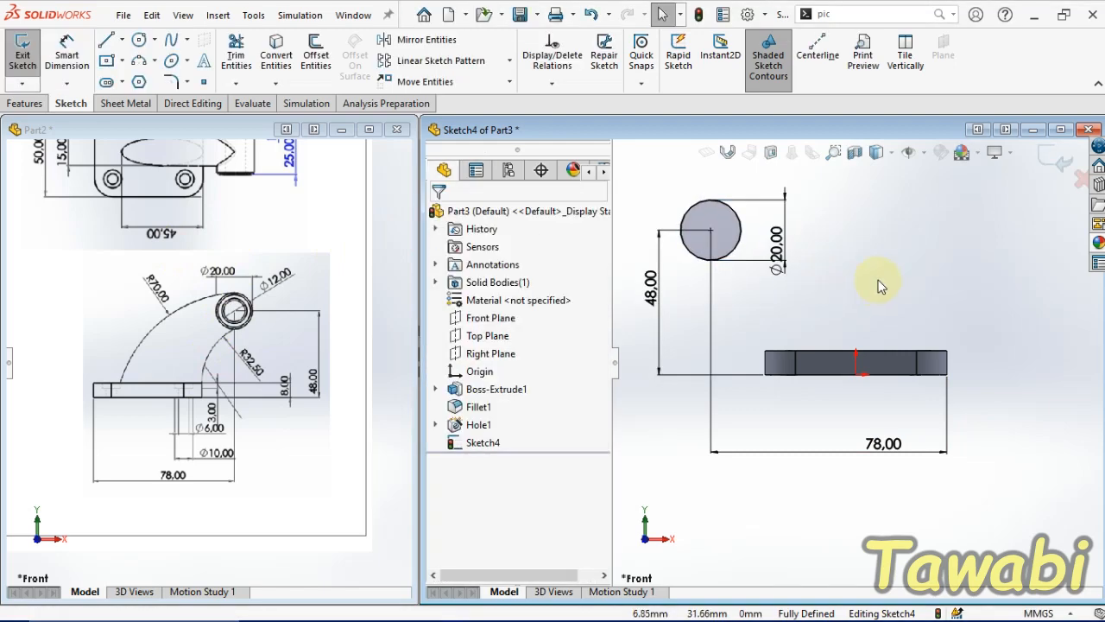
- Extrude the circle as a Mid Plane boss with a depth of 25 mm
mouse_move(875, 289)
middle_down()
mouse_move(834, 320)
mouse_move(838, 247)
mouse_move(840, 262)
mouse_move(868, 271)
middle_up()
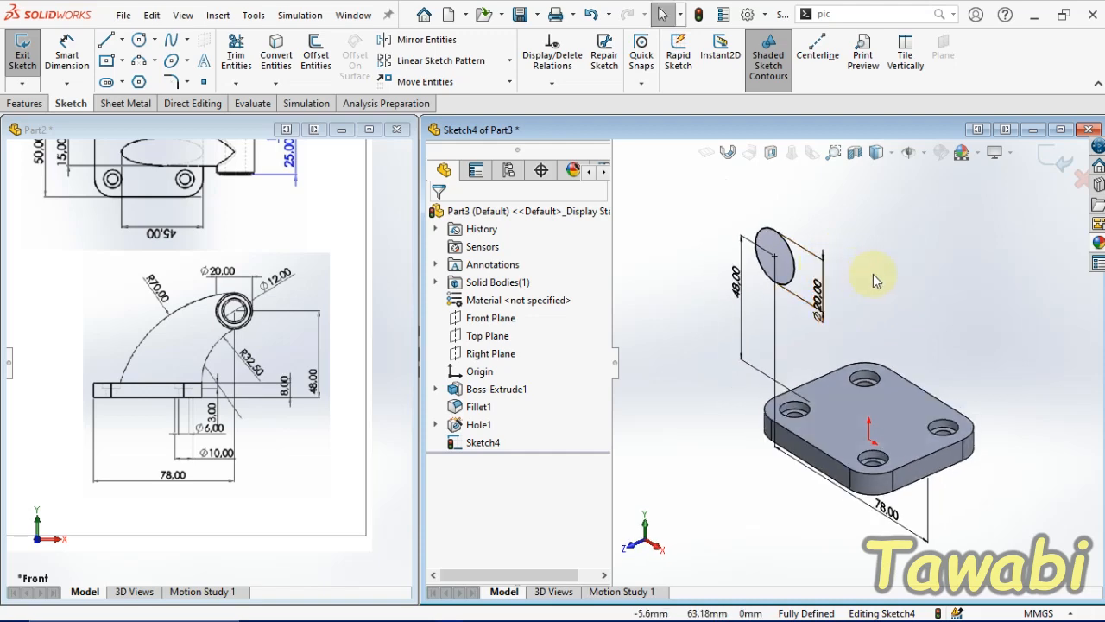
click(24, 104)
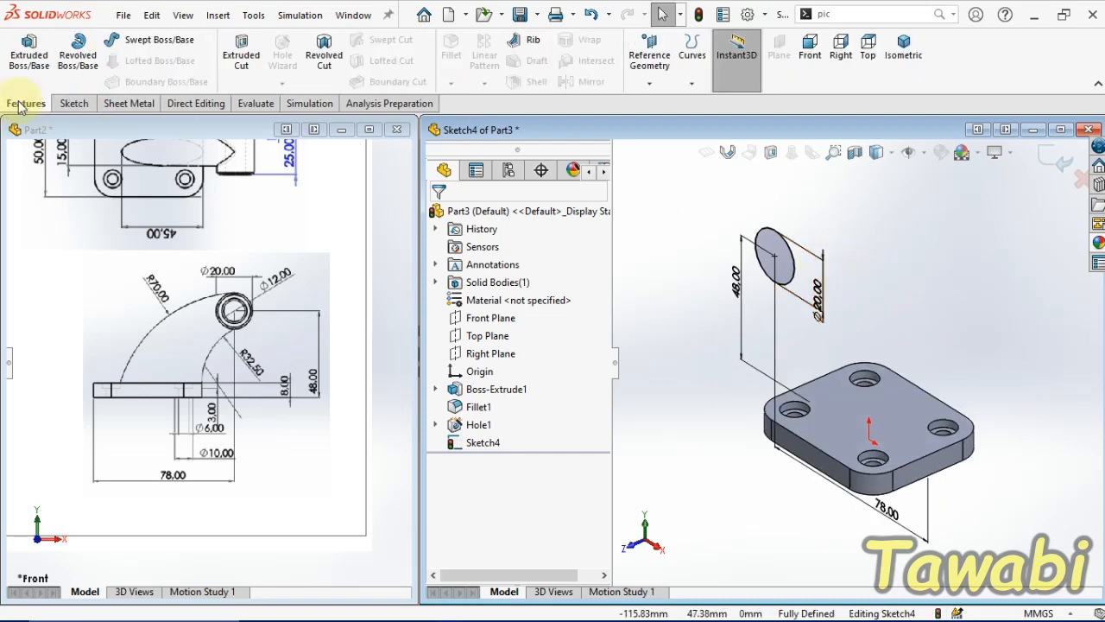
scroll(246, 373, up, 3)
scroll(223, 336, down, 5)
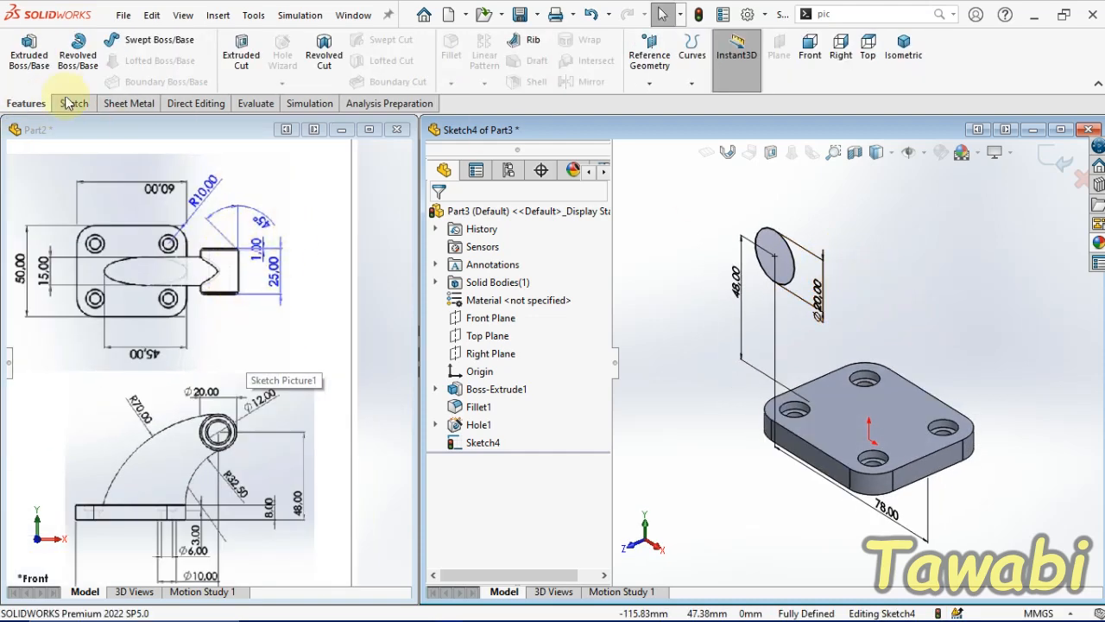
click(29, 53)
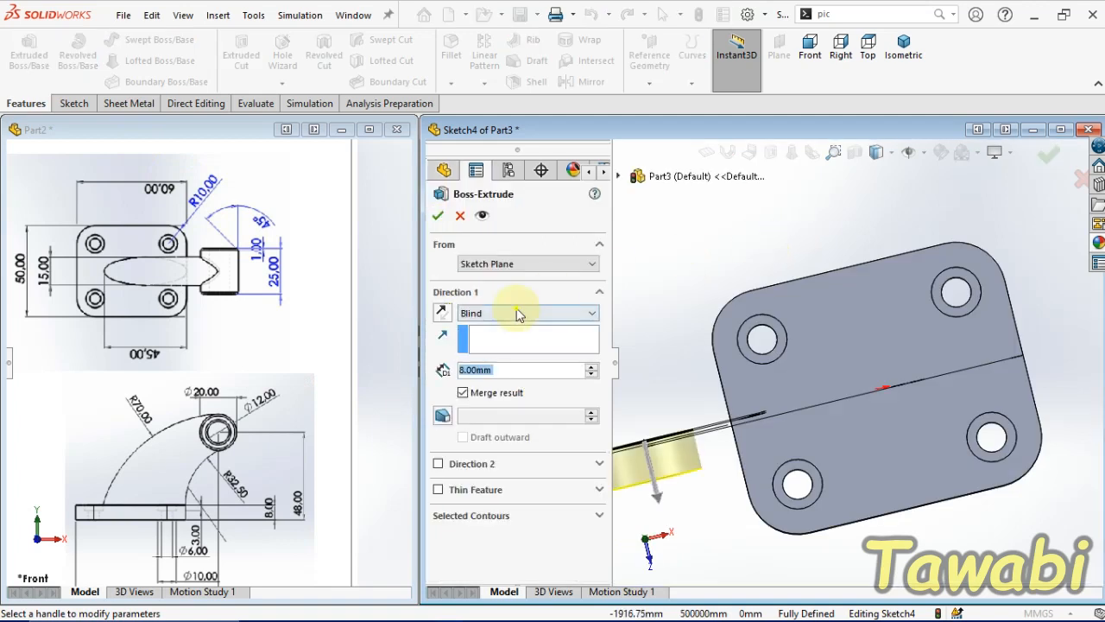
click(518, 314)
click(489, 391)
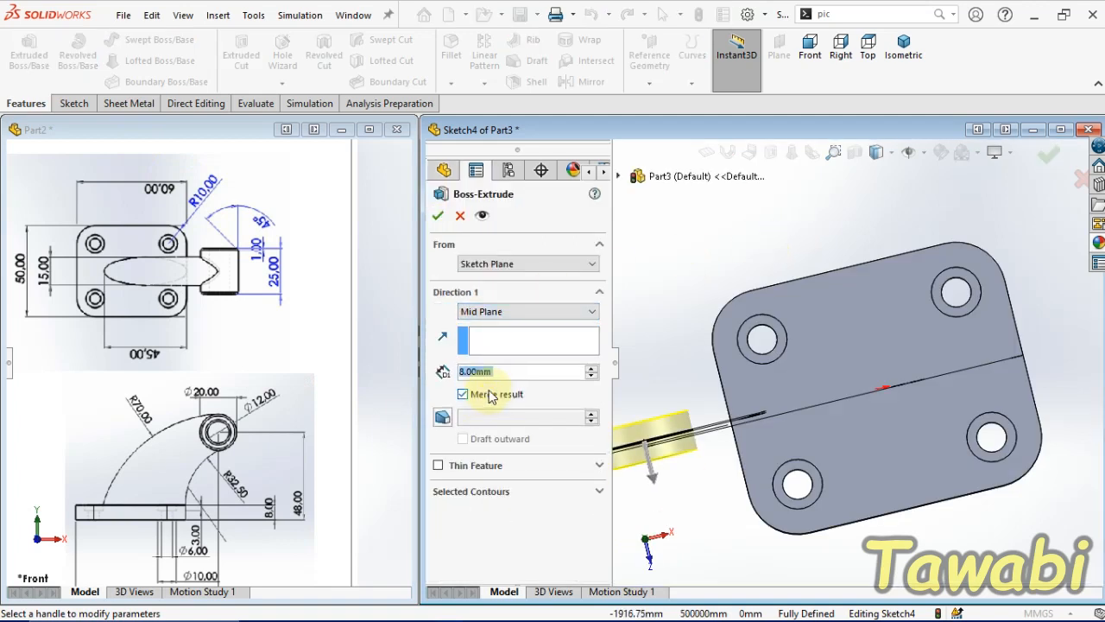
text(25)
key(Return)
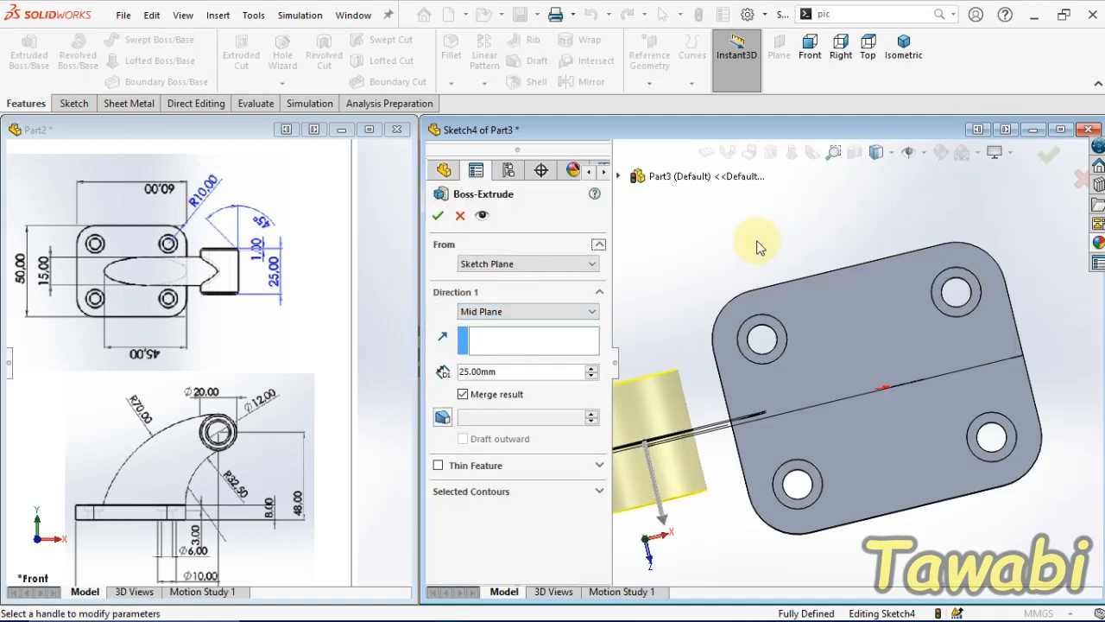
click(438, 221)
scroll(791, 266, up, 2)
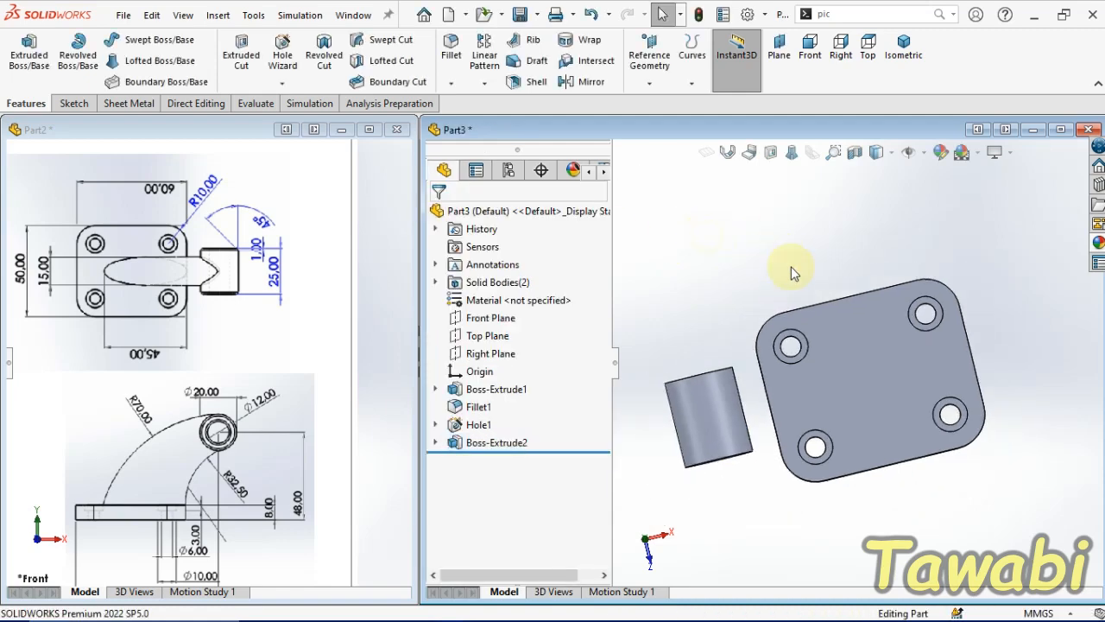
- Start a new sketch on the top face of the base plate
middle_drag(791, 266, 815, 296)
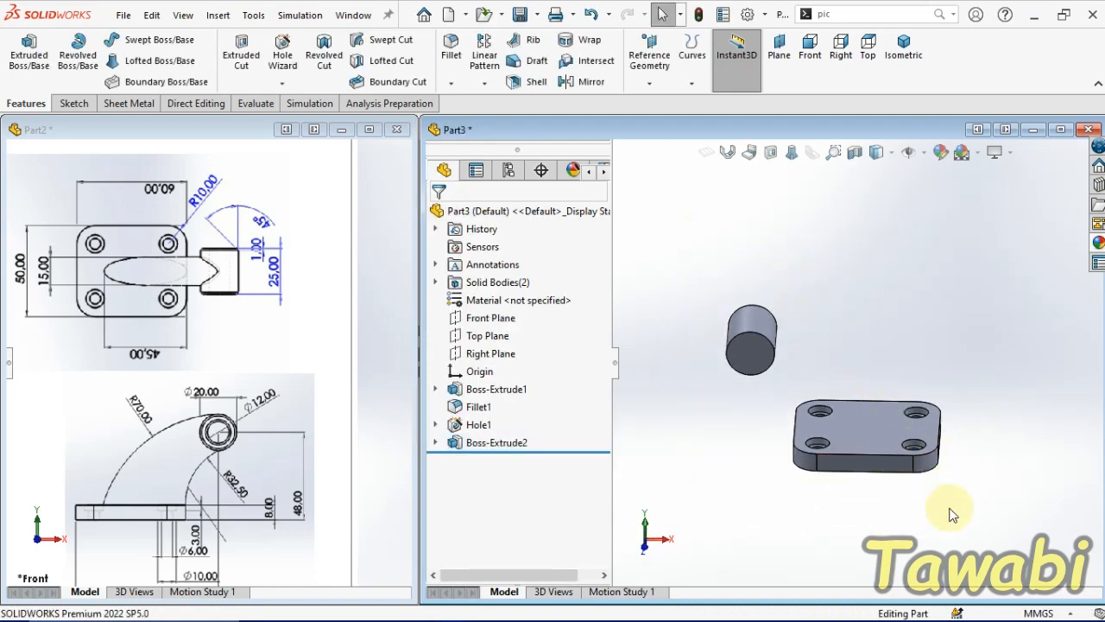
middle_drag(947, 505, 847, 511)
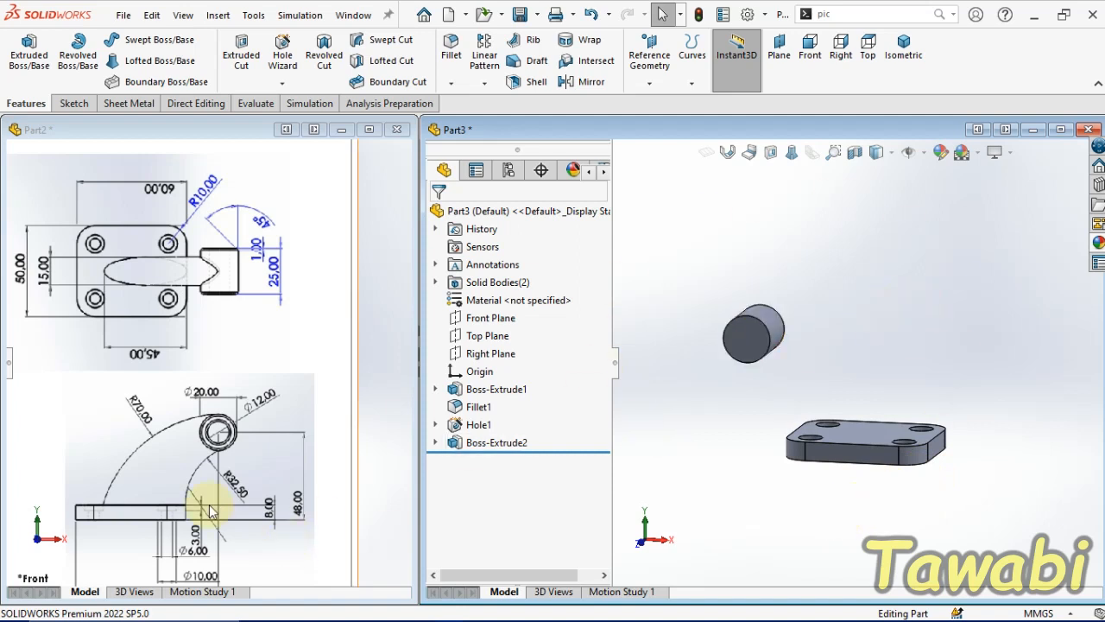
scroll(172, 501, down, 2)
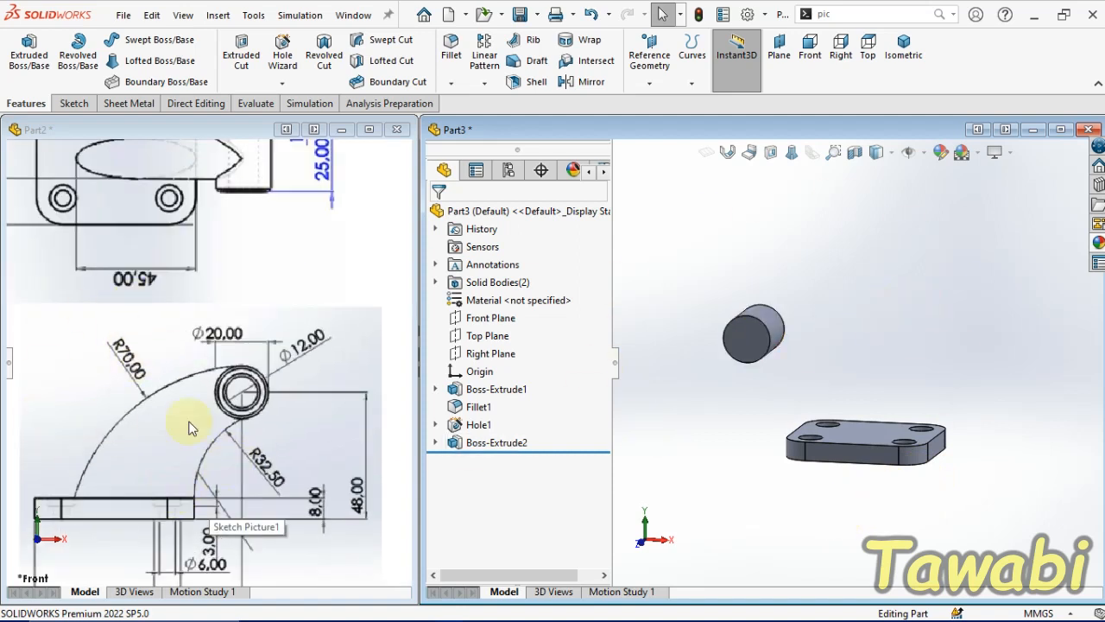
scroll(223, 354, up, 2)
scroll(41, 208, down, 3)
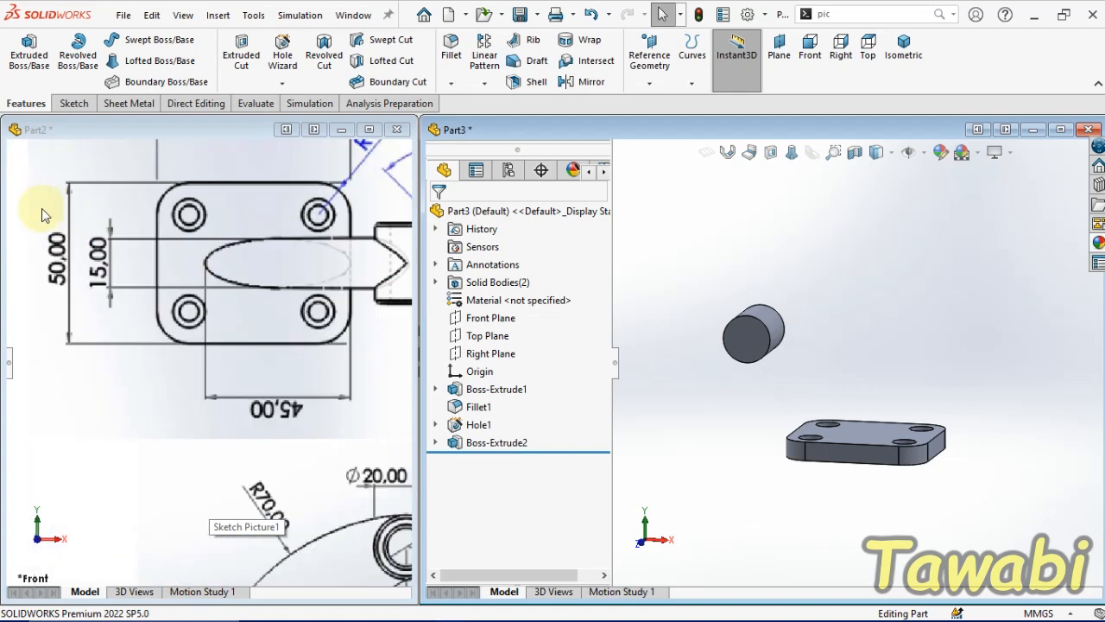
scroll(255, 306, up, 2)
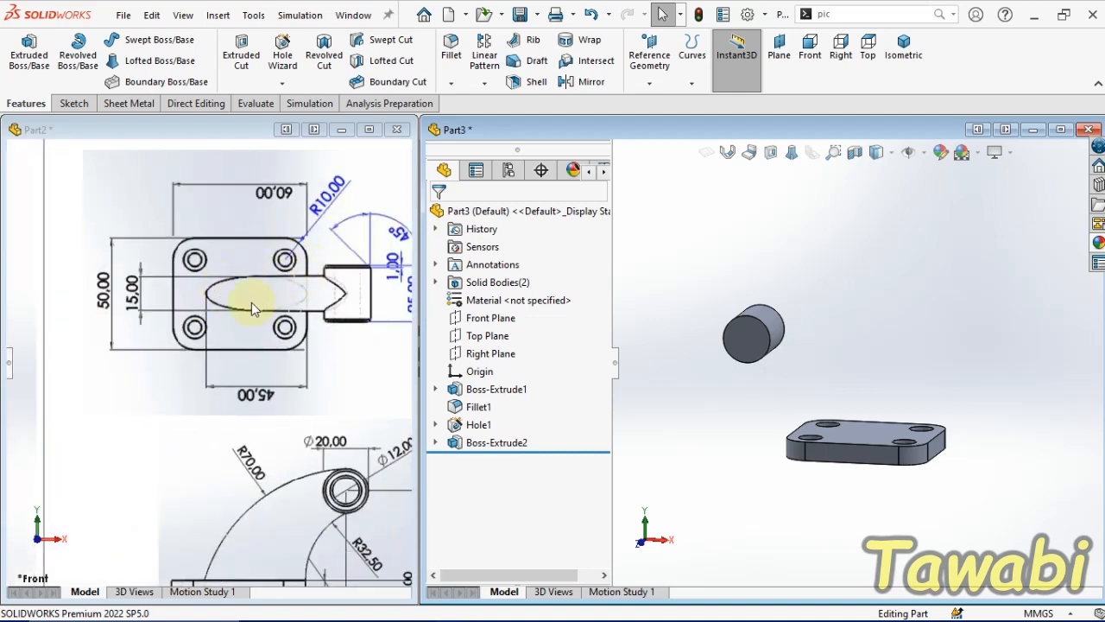
middle_drag(950, 313, 924, 332)
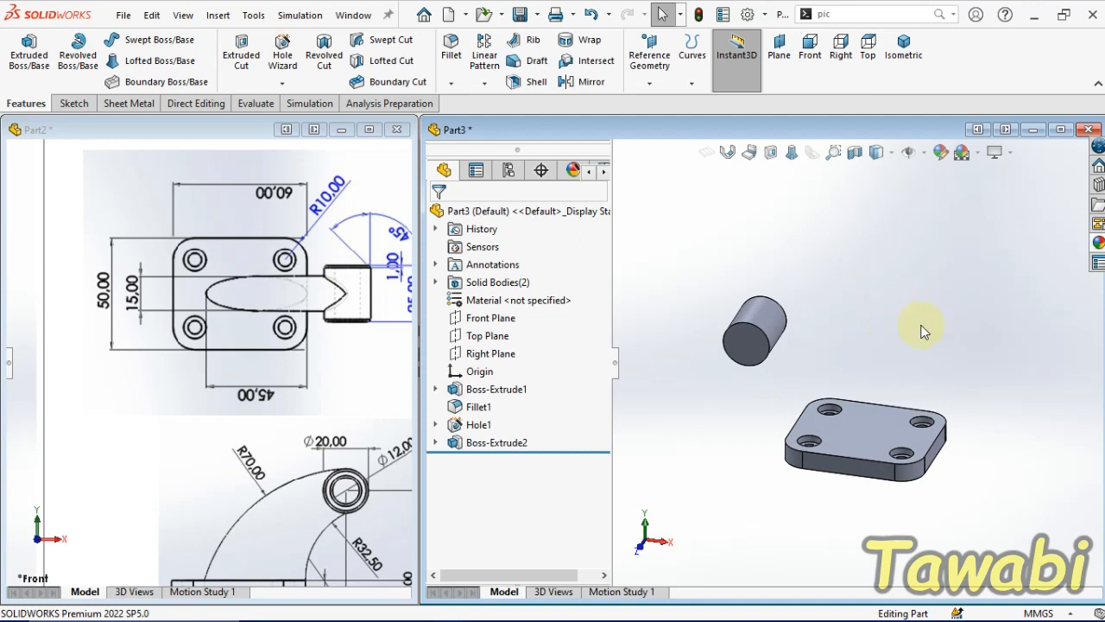
click(870, 427)
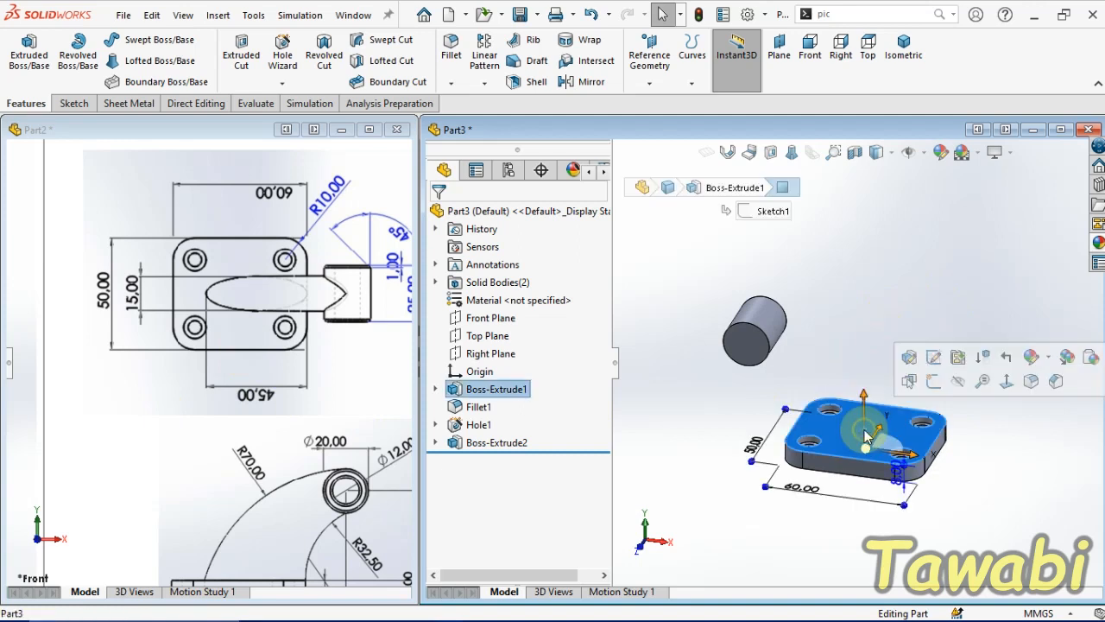
click(931, 381)
click(866, 535)
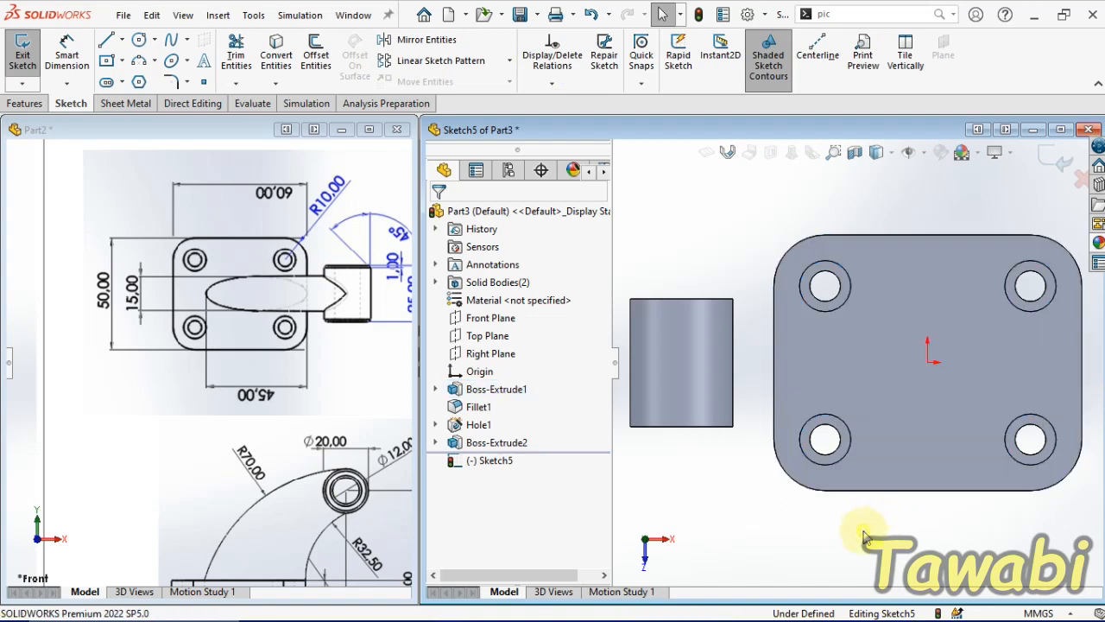
- Sketch an ellipse centered on the origin, about 23 mm long across the plate's length and about 10 mm wide
click(188, 62)
click(181, 76)
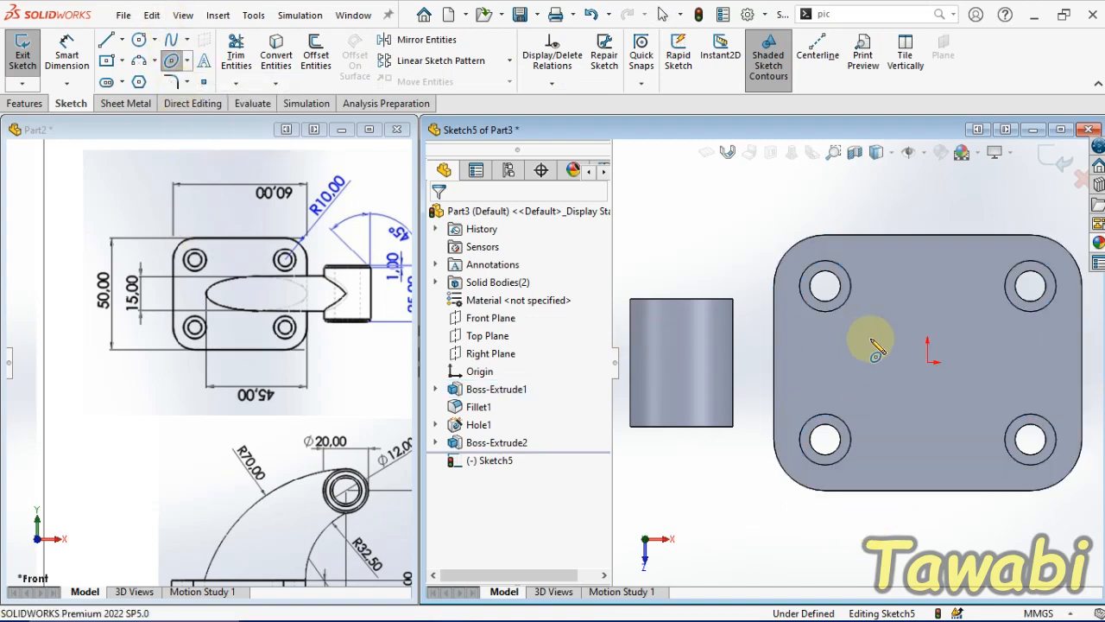
click(928, 363)
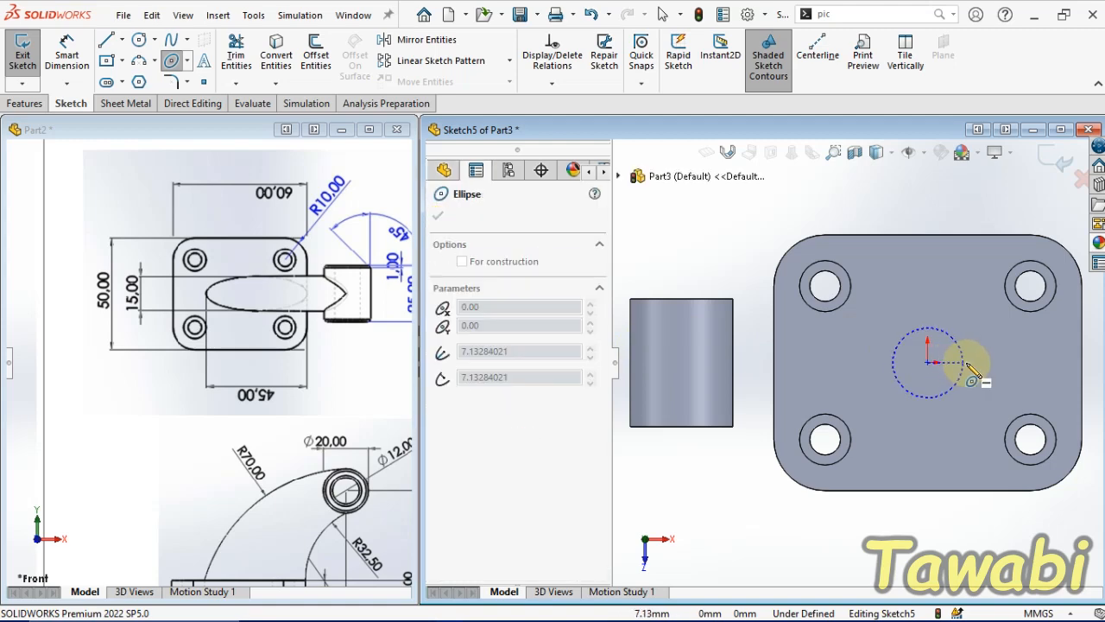
click(986, 362)
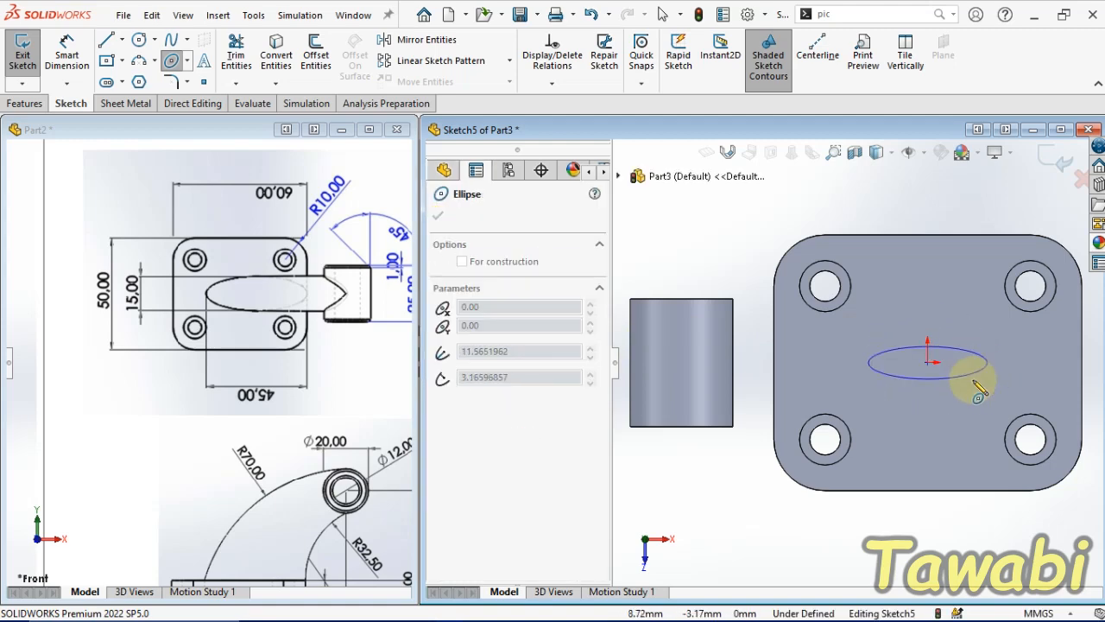
click(966, 389)
key(Escape)
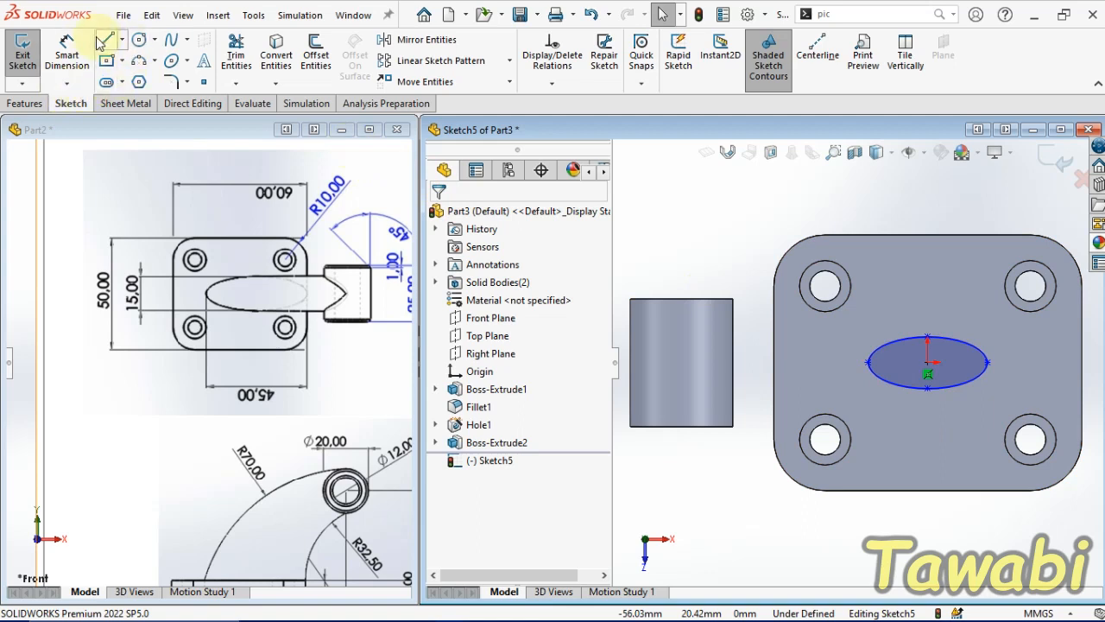
- Dimension the ellipse's minor axis between its two end points as 15 mm
click(67, 54)
click(927, 388)
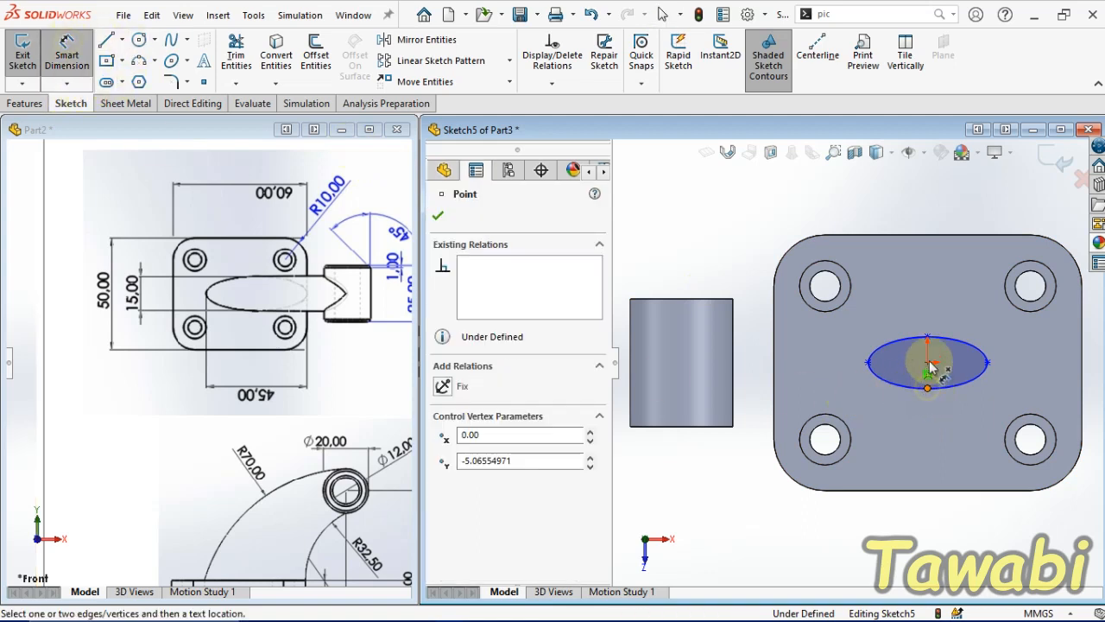
click(925, 337)
click(758, 370)
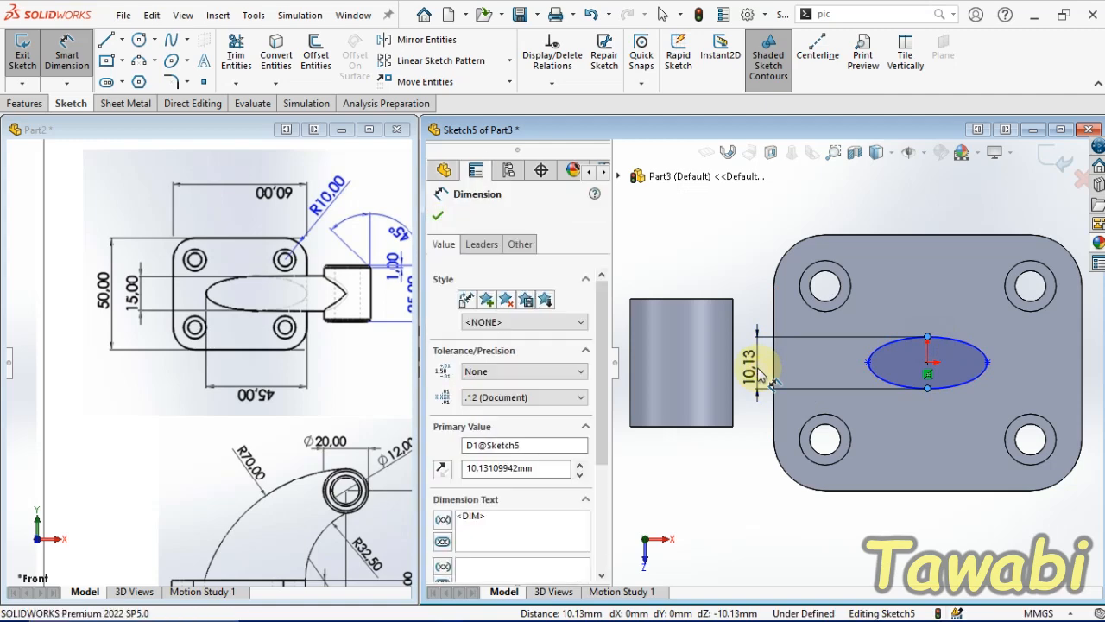
text(15)
key(Return)
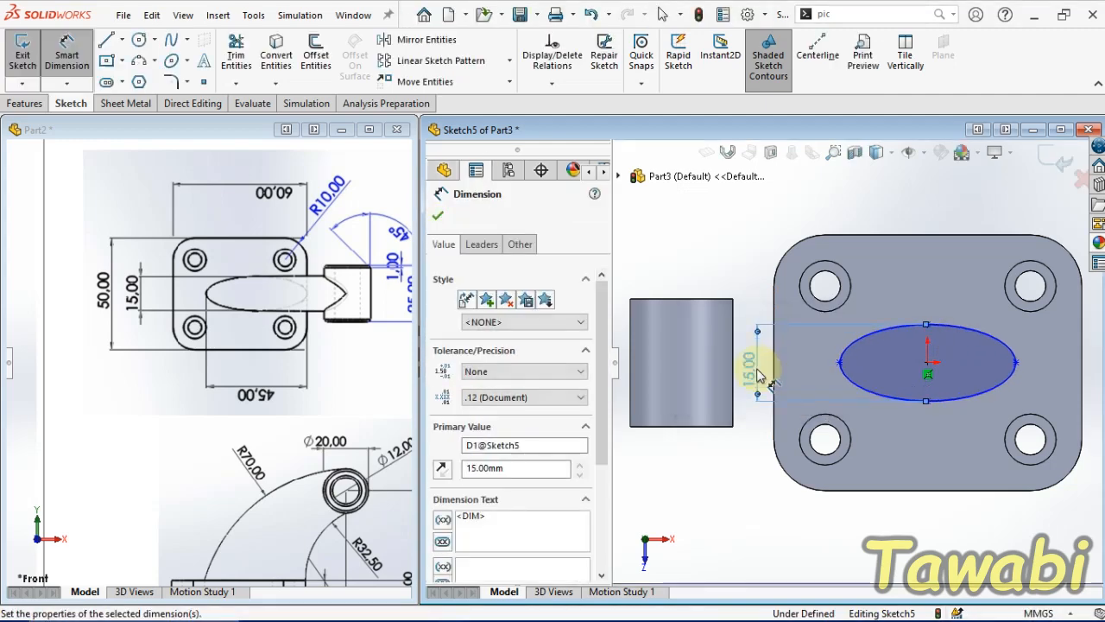
- Dimension the ellipse's major axis between its two end points as 45 mm
click(839, 361)
click(1015, 361)
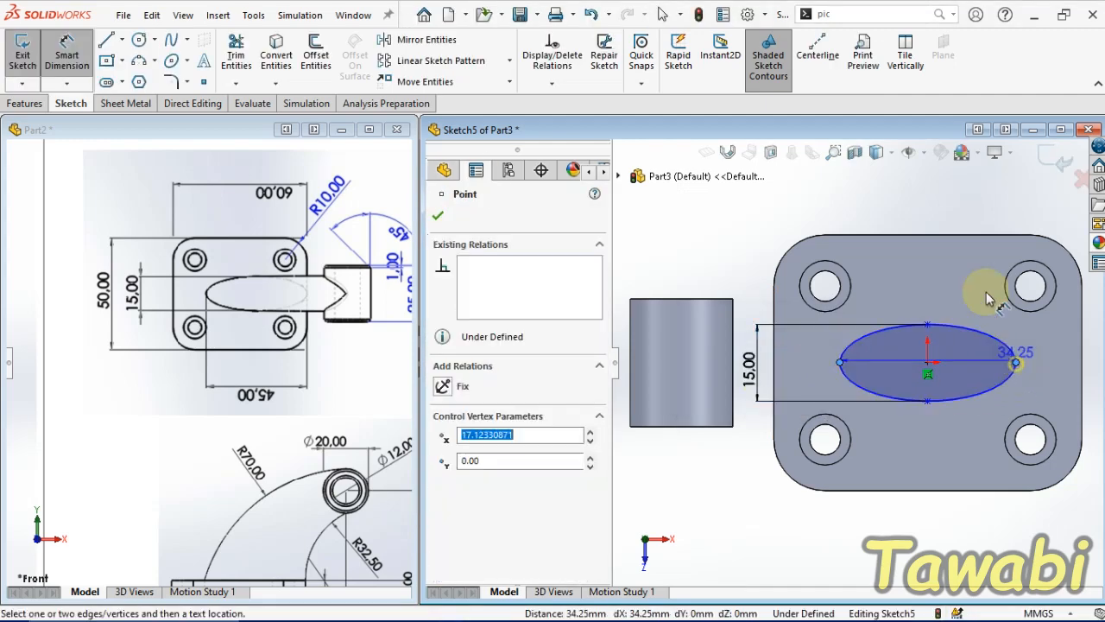
click(917, 209)
text(45)
key(Return)
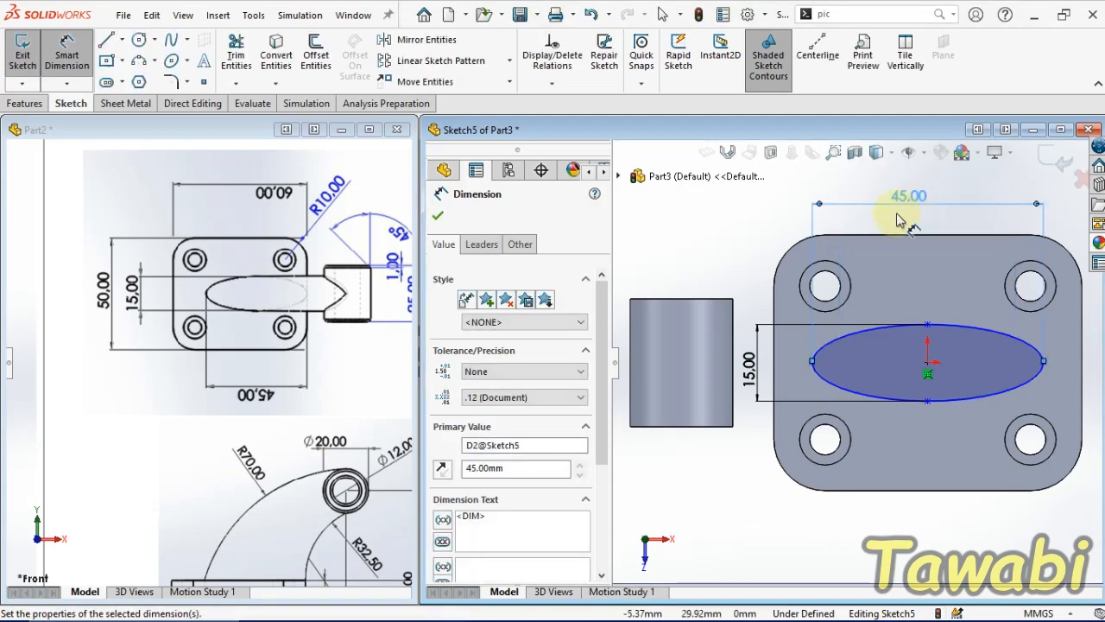
scroll(722, 356, up, 2)
scroll(985, 323, down, 2)
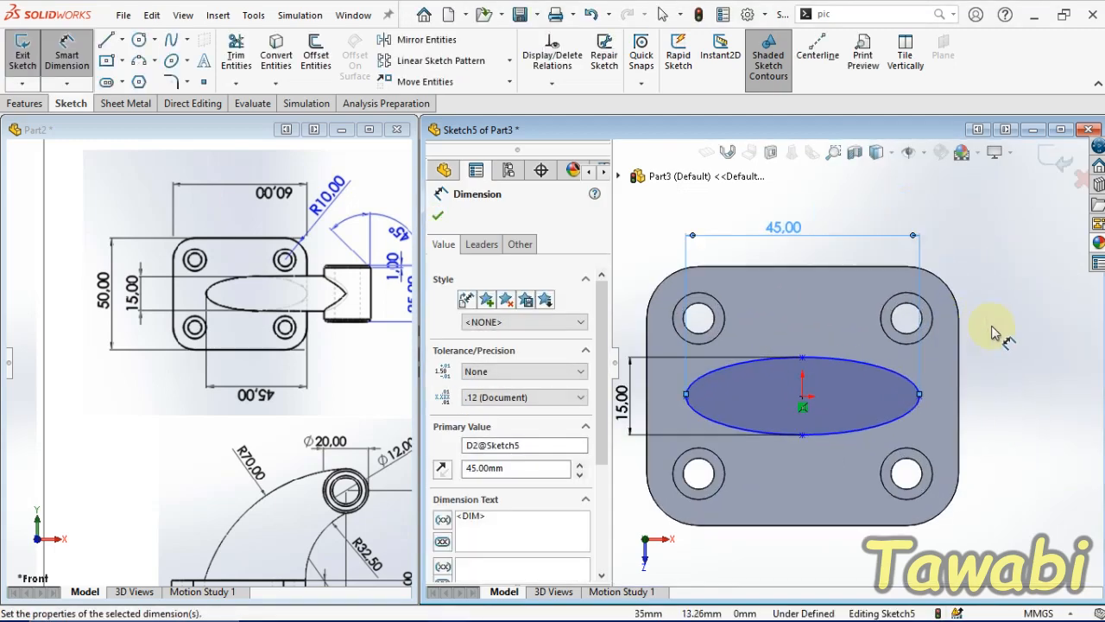
key(Escape)
- Add a horizontal relation between the ellipse's two major-axis end points and its center point
scroll(754, 417, down, 1)
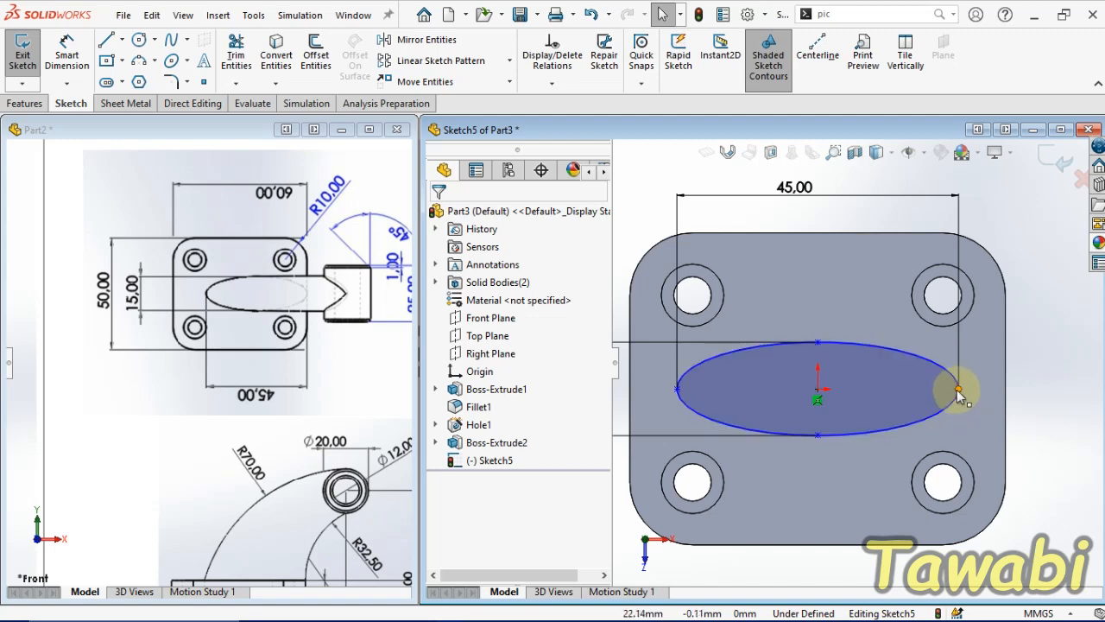
click(958, 391)
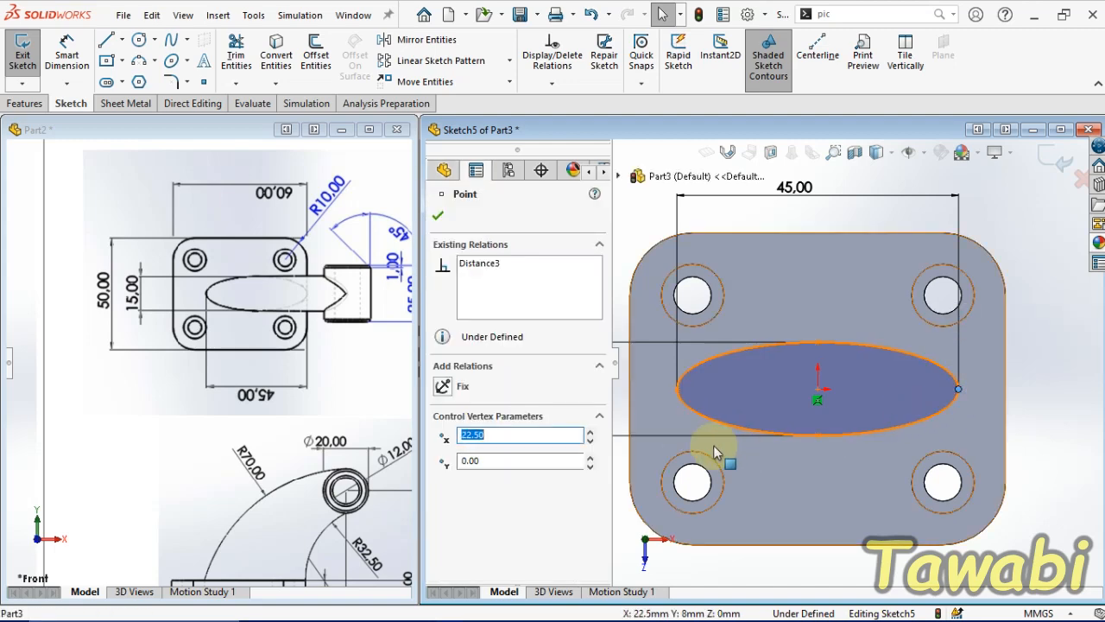
ctrl+click(676, 389)
ctrl+click(818, 390)
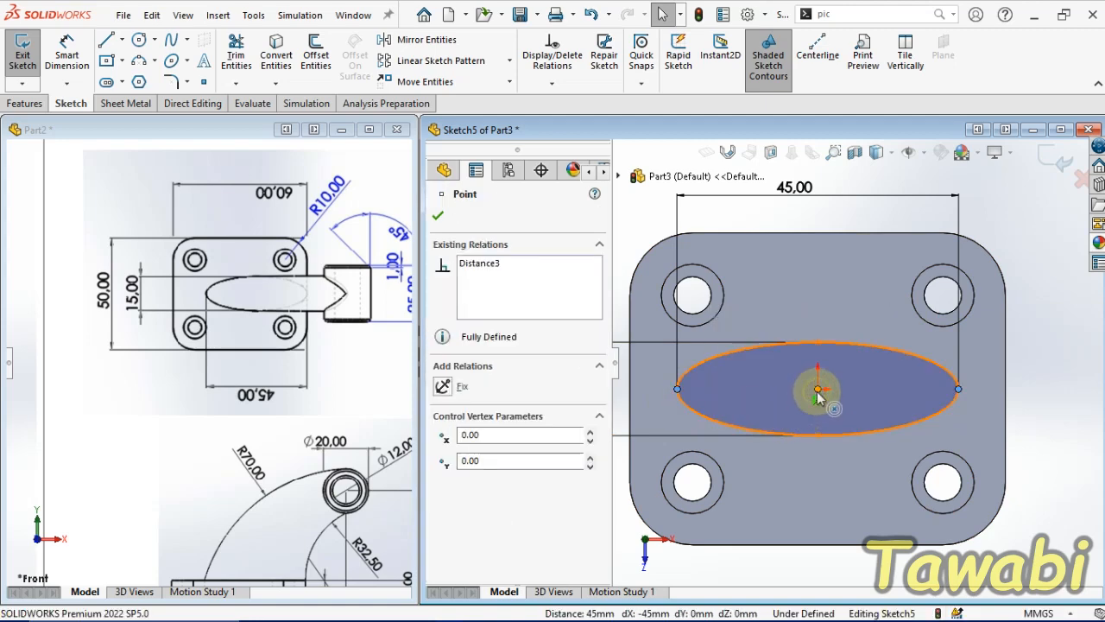
click(862, 322)
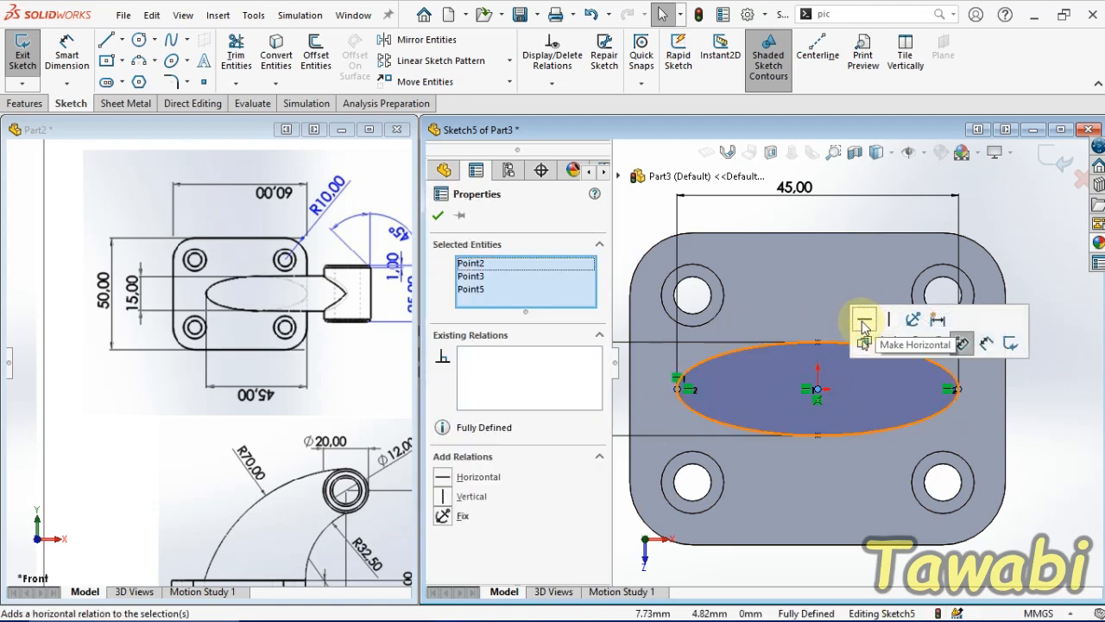
click(1037, 432)
scroll(1036, 403, up, 1)
scroll(689, 404, down, 1)
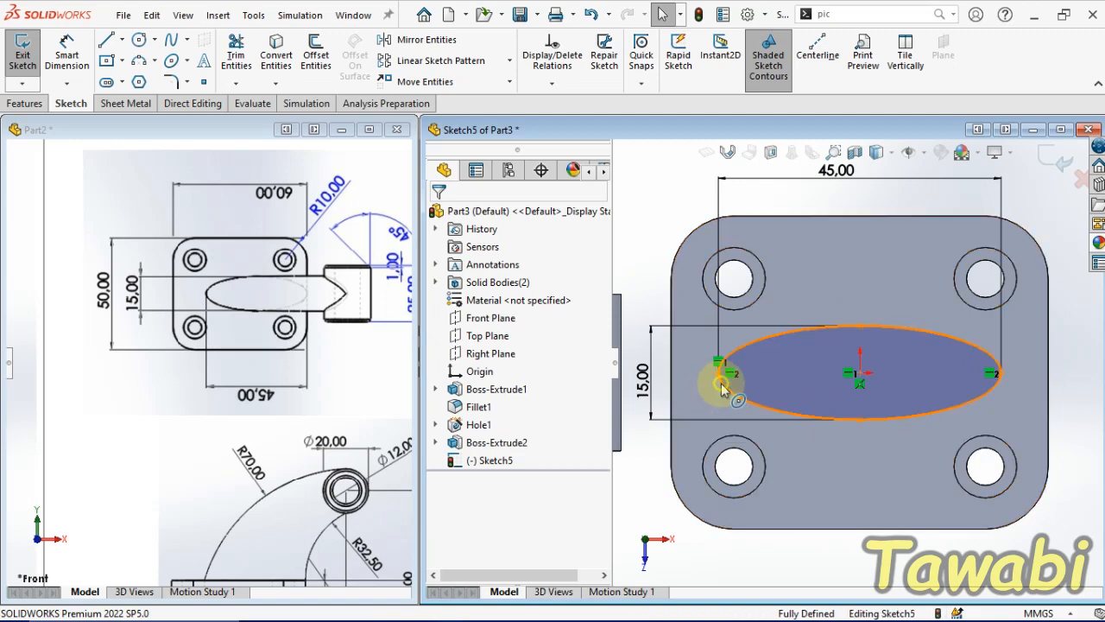
- Try to make the ellipse tangent to the plate's straight edge nearest the cylinder, and undo that relation
click(721, 382)
ctrl+click(672, 378)
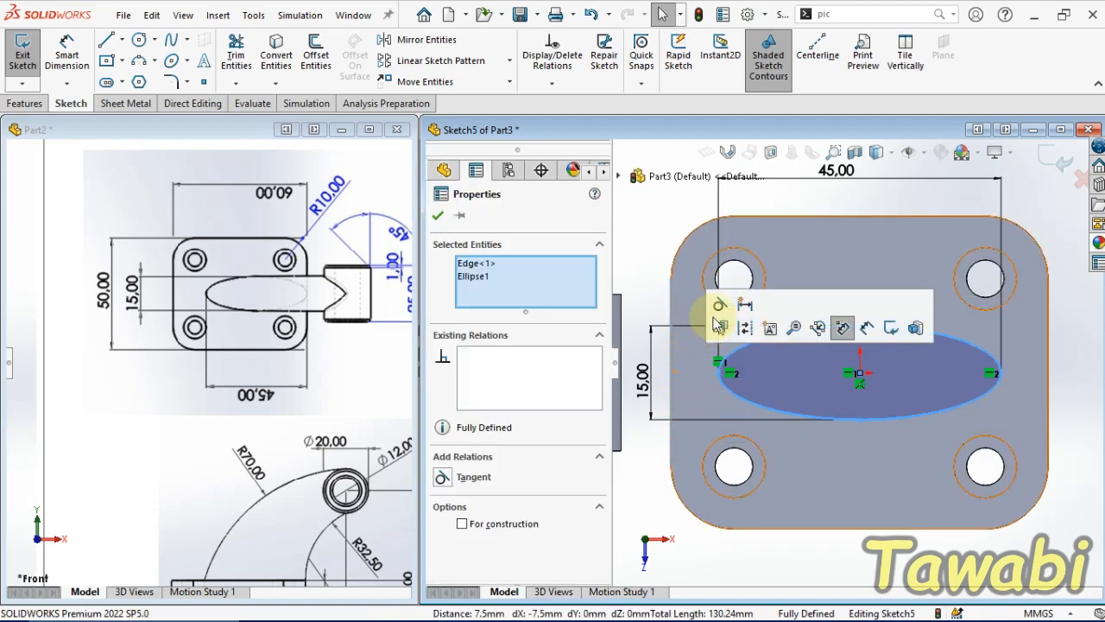
click(719, 305)
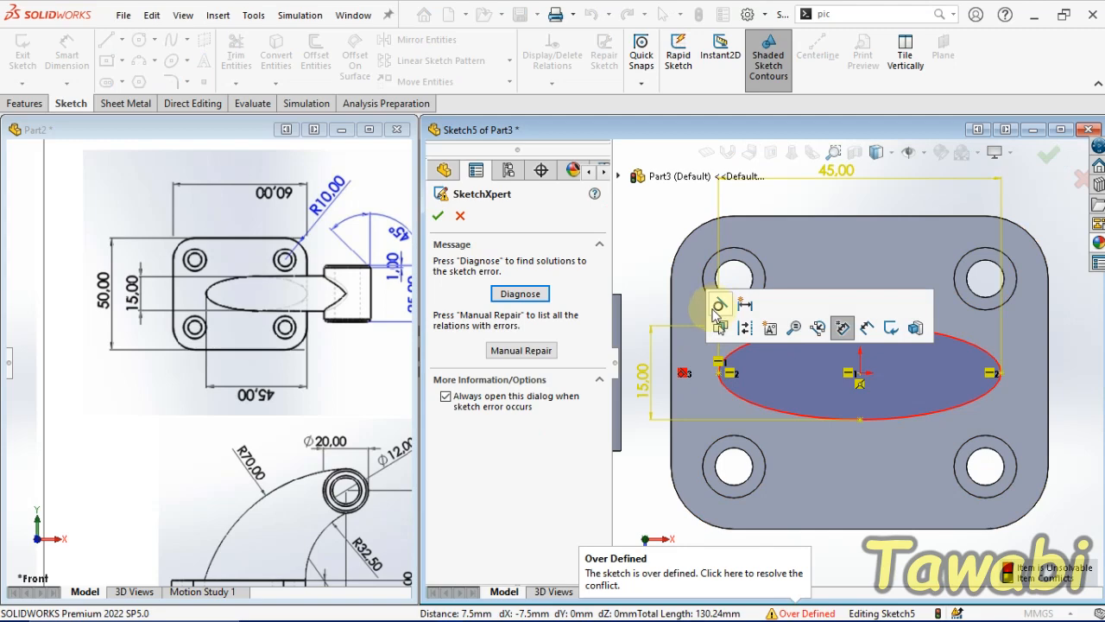
key(Escape)
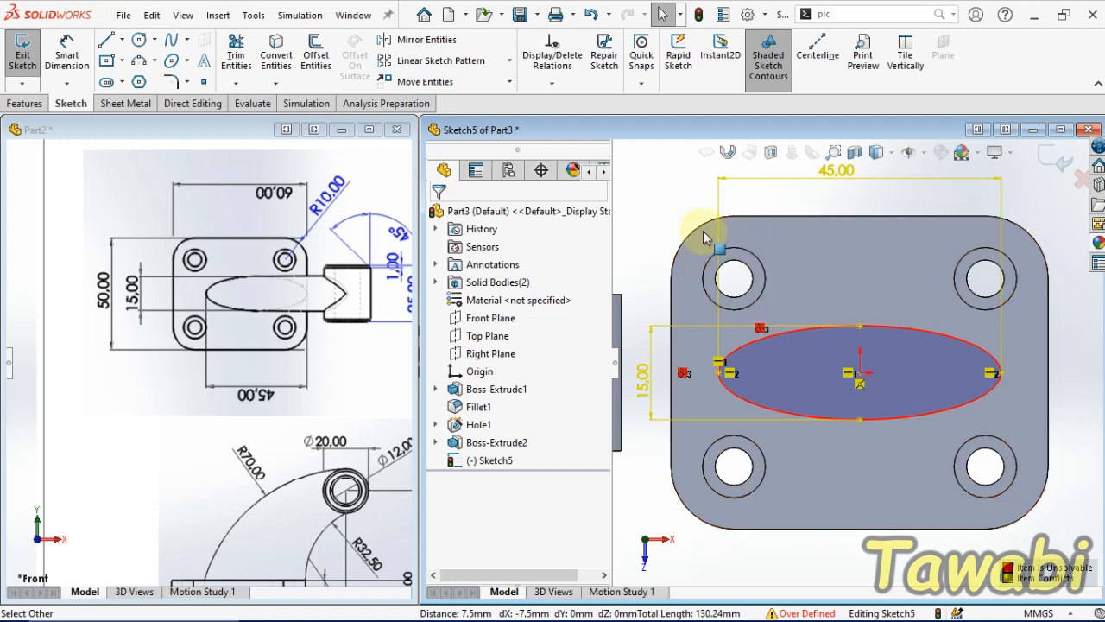
click(590, 14)
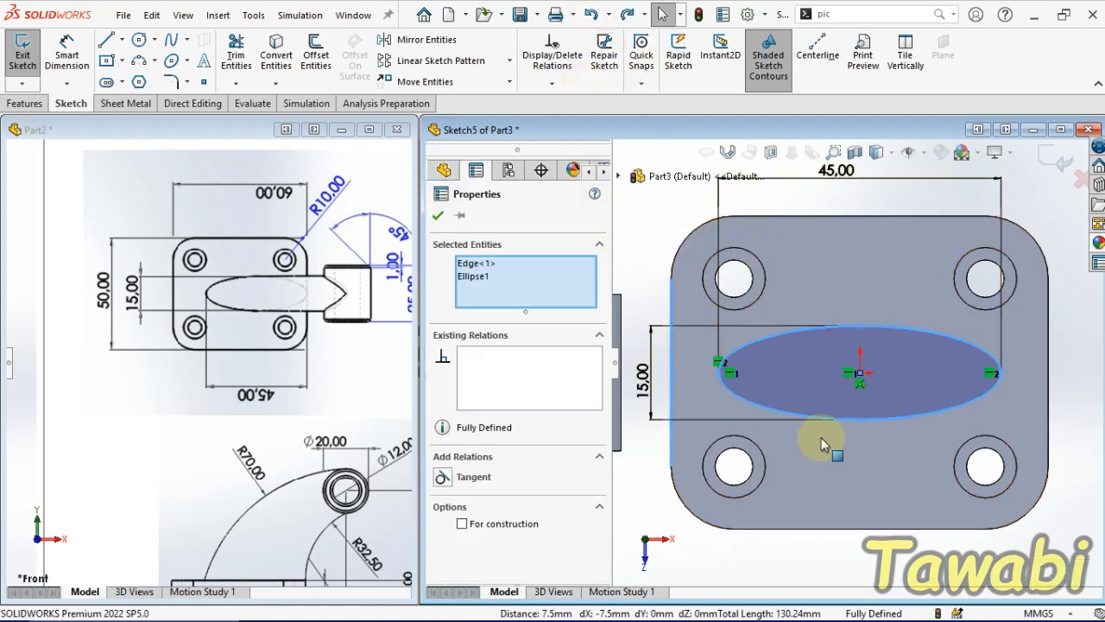
click(816, 533)
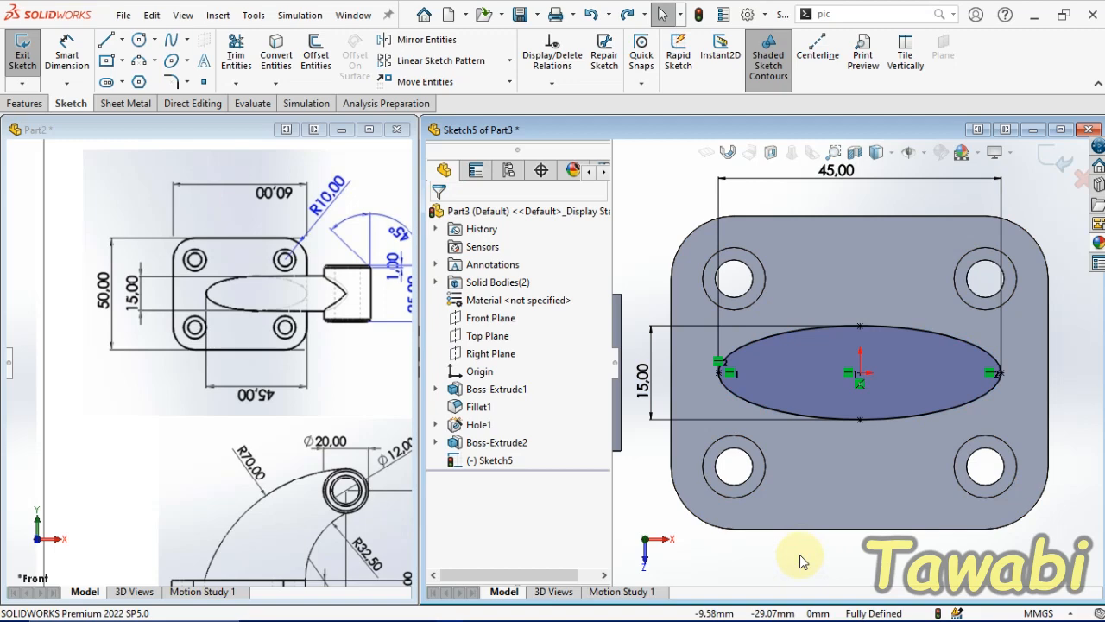
- Delete the coincident relation at the ellipse's center and make the ellipse tangent to the plate's straight edge nearest the cylinder
right_click(861, 391)
click(911, 570)
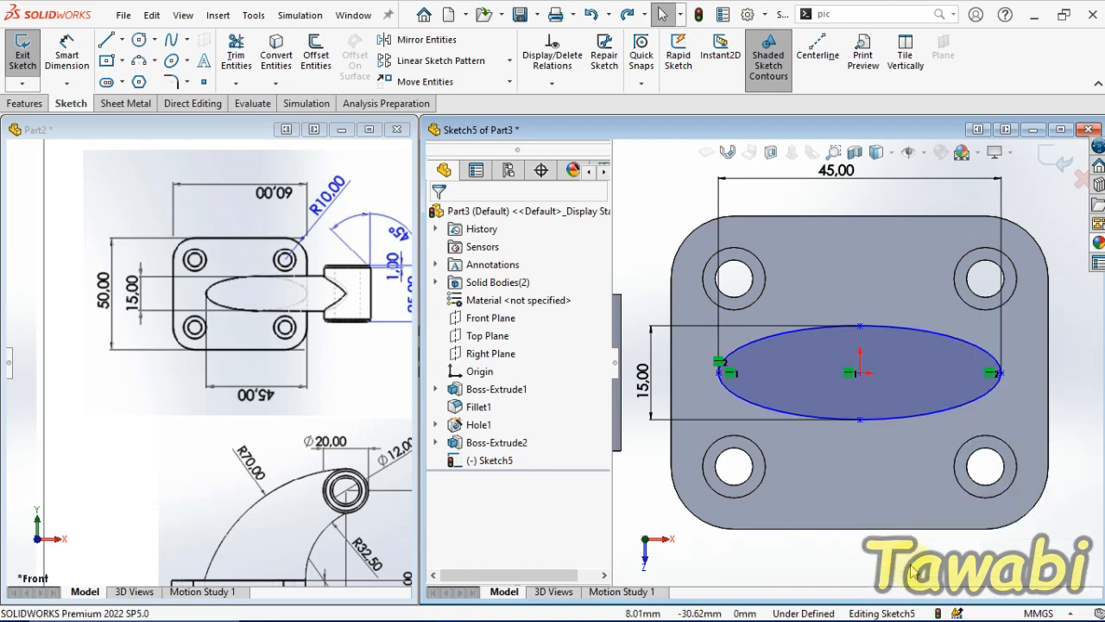
click(723, 385)
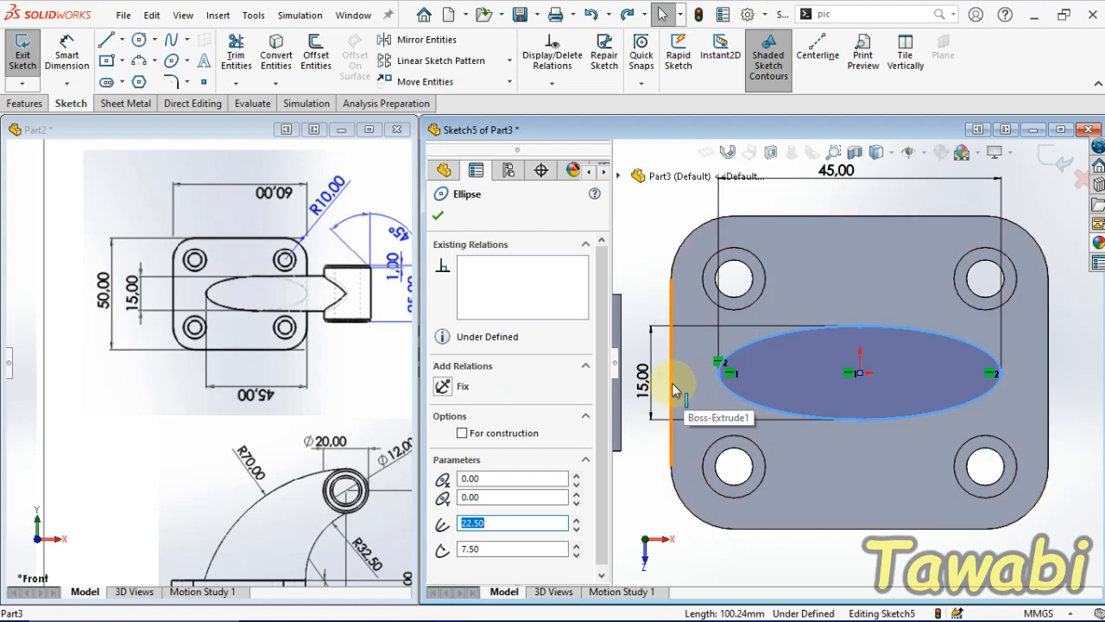
ctrl+click(676, 390)
click(718, 314)
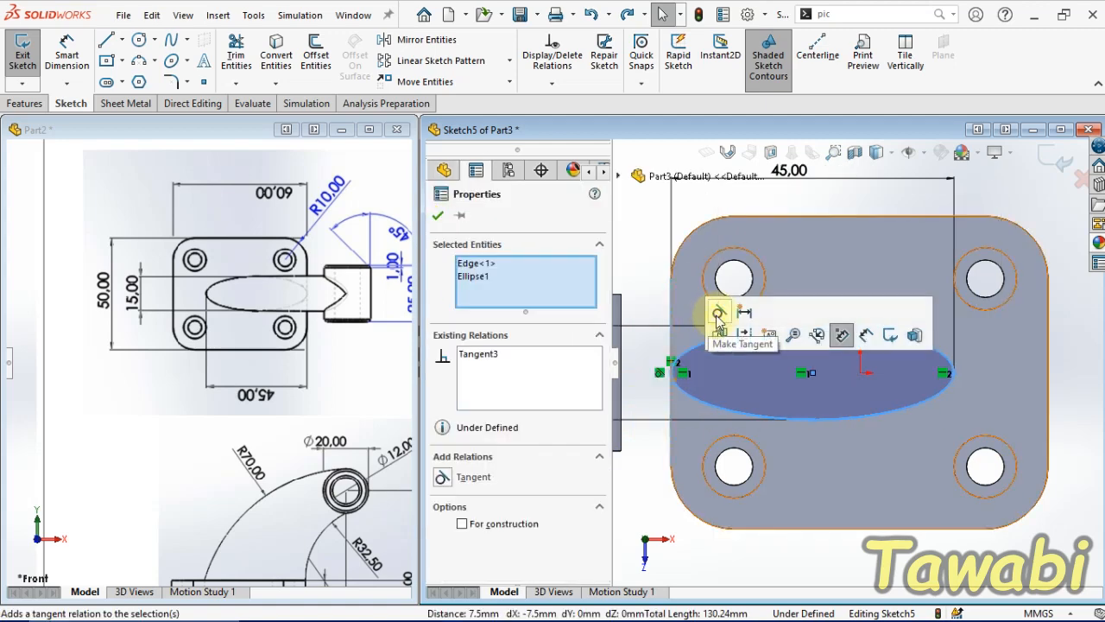
click(650, 288)
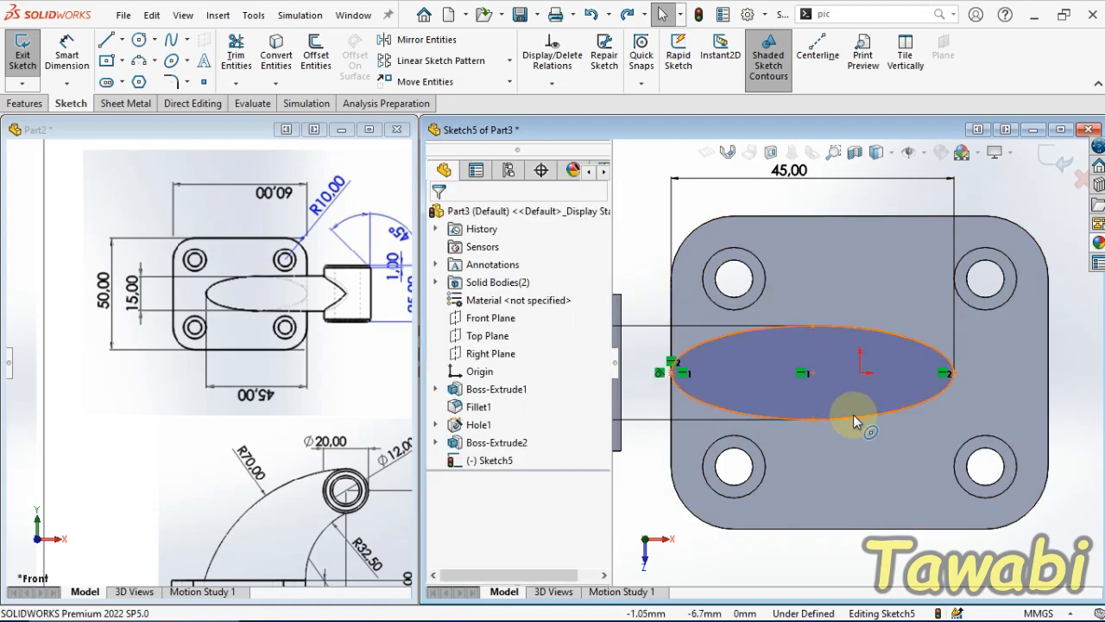
- Finish and exit the ellipse sketch on the base plate
scroll(876, 406, up, 3)
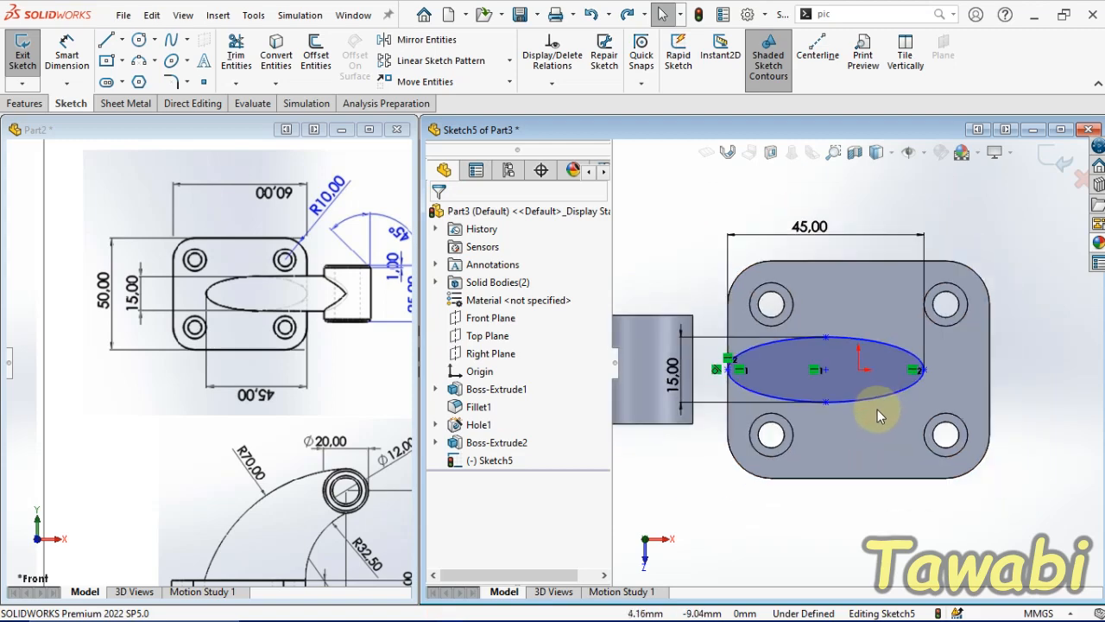
click(1054, 159)
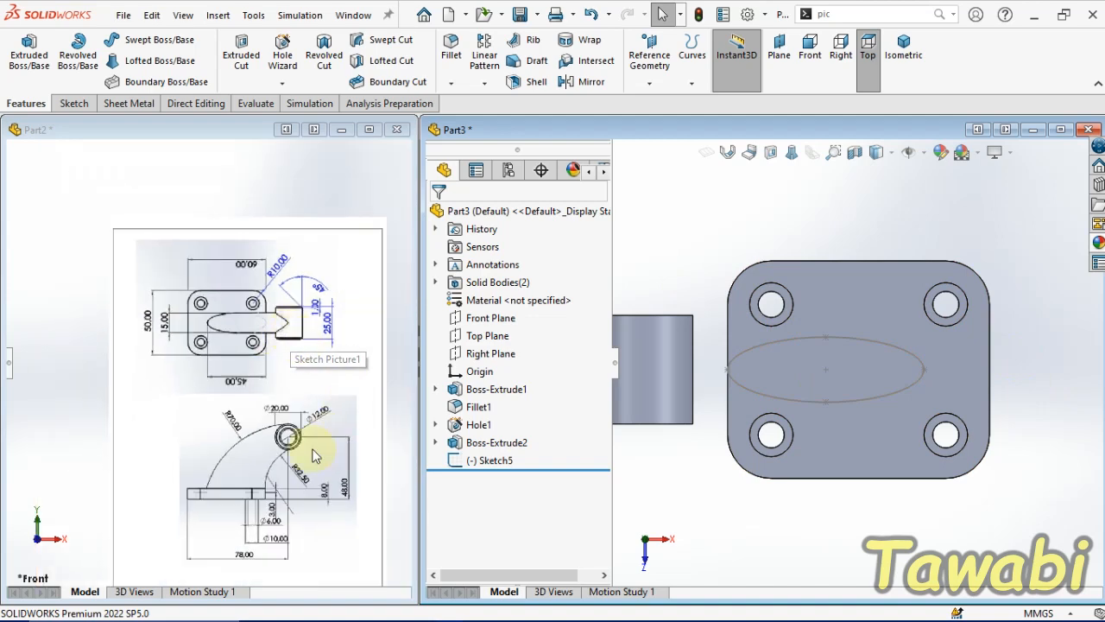
scroll(301, 451, up, 2)
scroll(221, 443, down, 2)
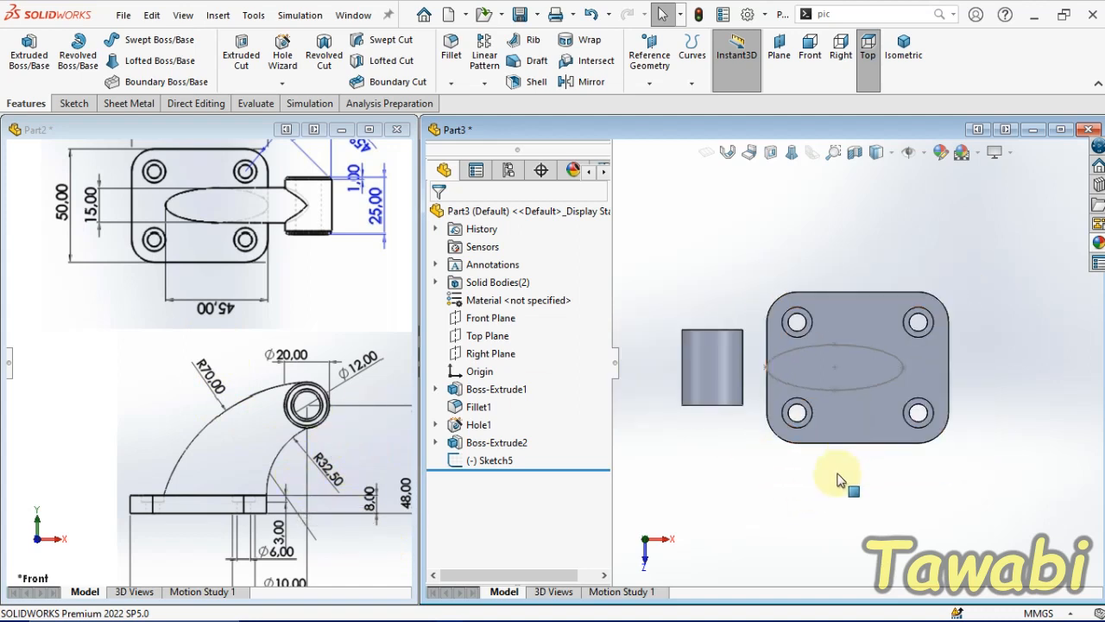
- Open a new sketch on the Front Plane
mouse_move(838, 480)
middle_down()
mouse_move(839, 375)
mouse_move(835, 481)
middle_up()
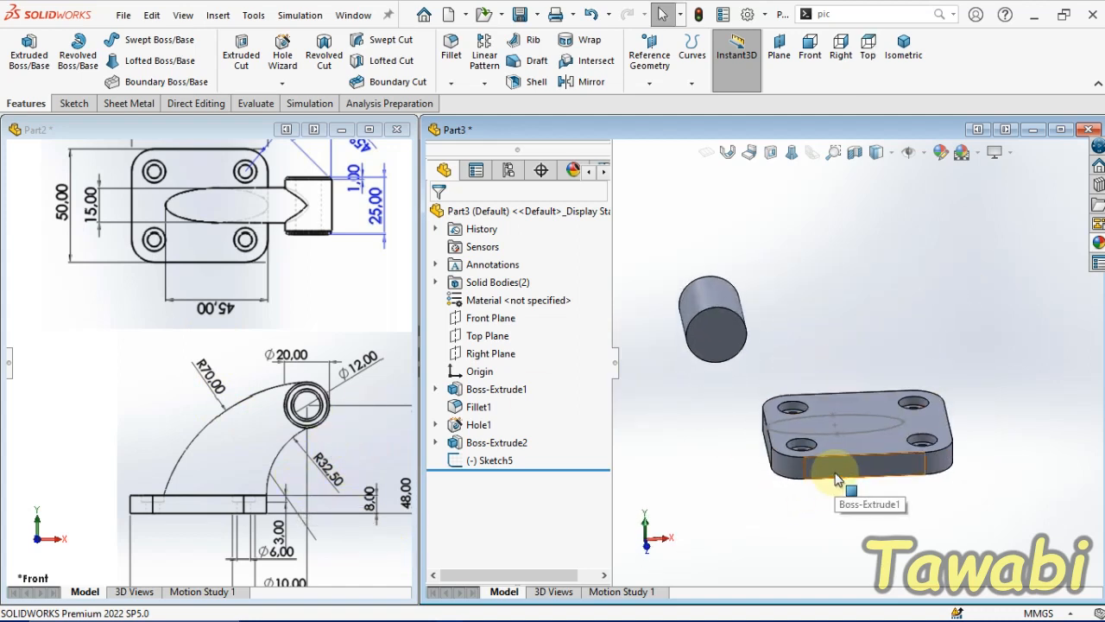
click(490, 318)
middle_drag(846, 254, 846, 350)
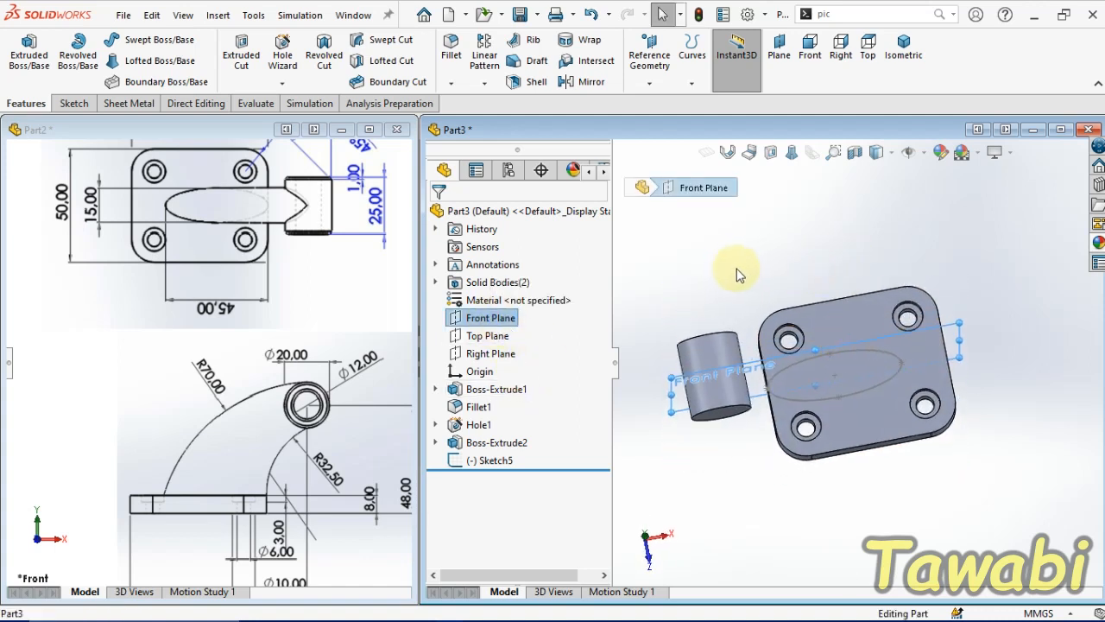
click(490, 318)
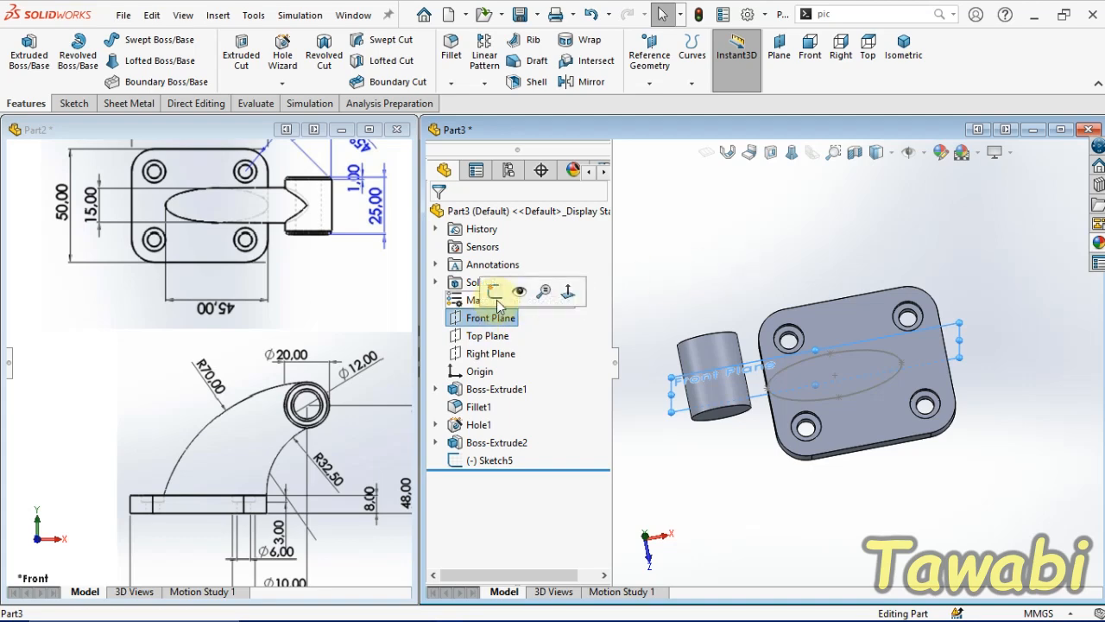
click(480, 288)
click(863, 317)
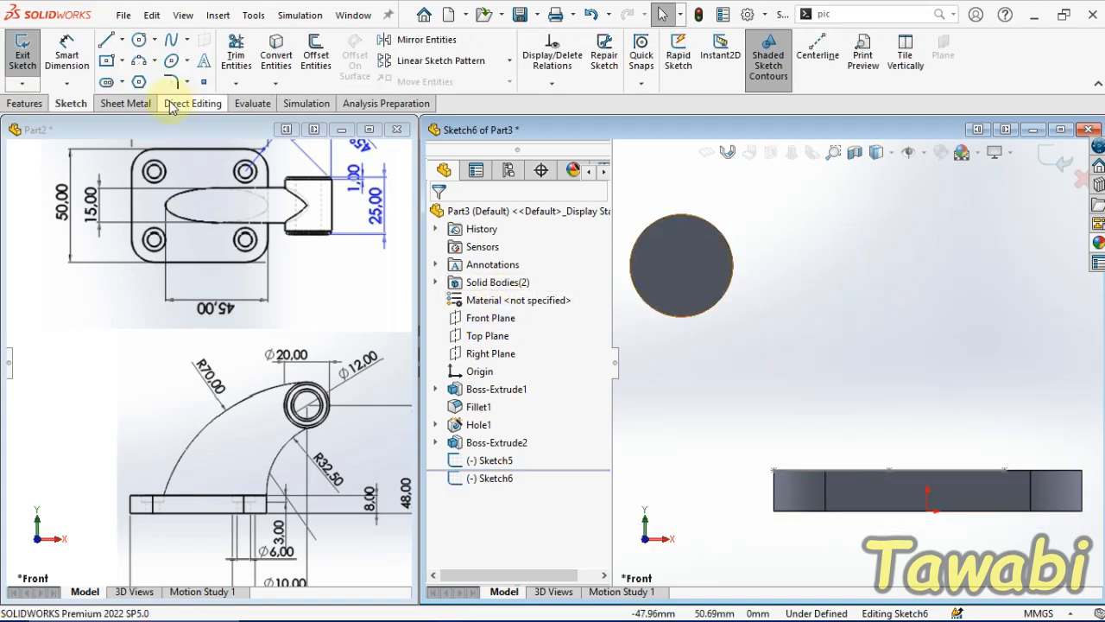
- Draw a three-point arc of about 25 mm radius from the ellipse's end on the plate edge to the cylinder's lowest point
click(155, 63)
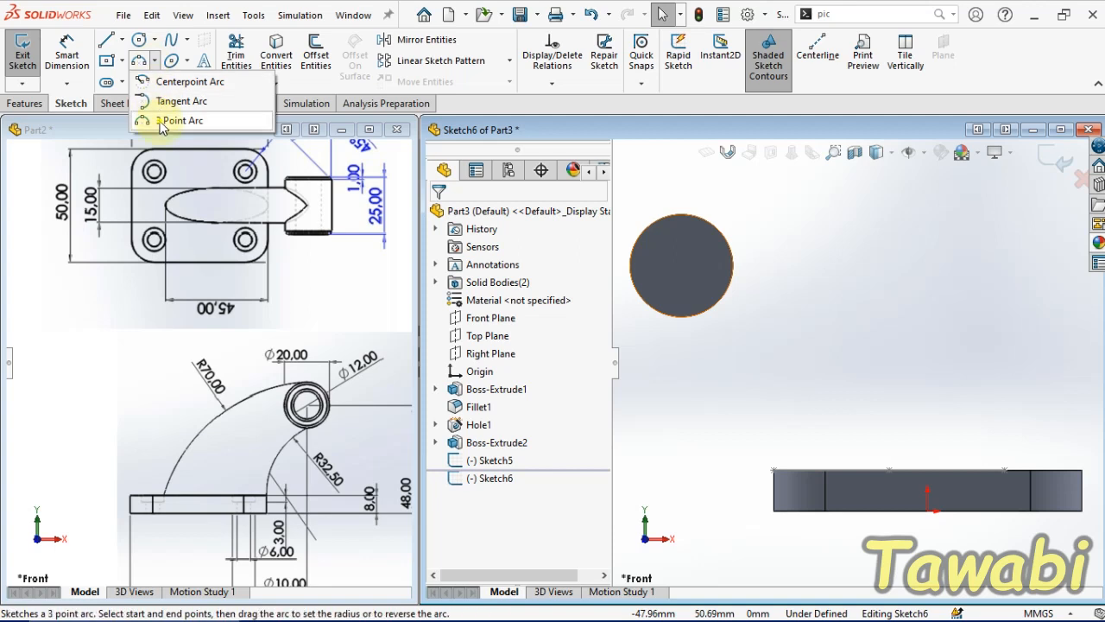
click(164, 121)
scroll(799, 341, up, 1)
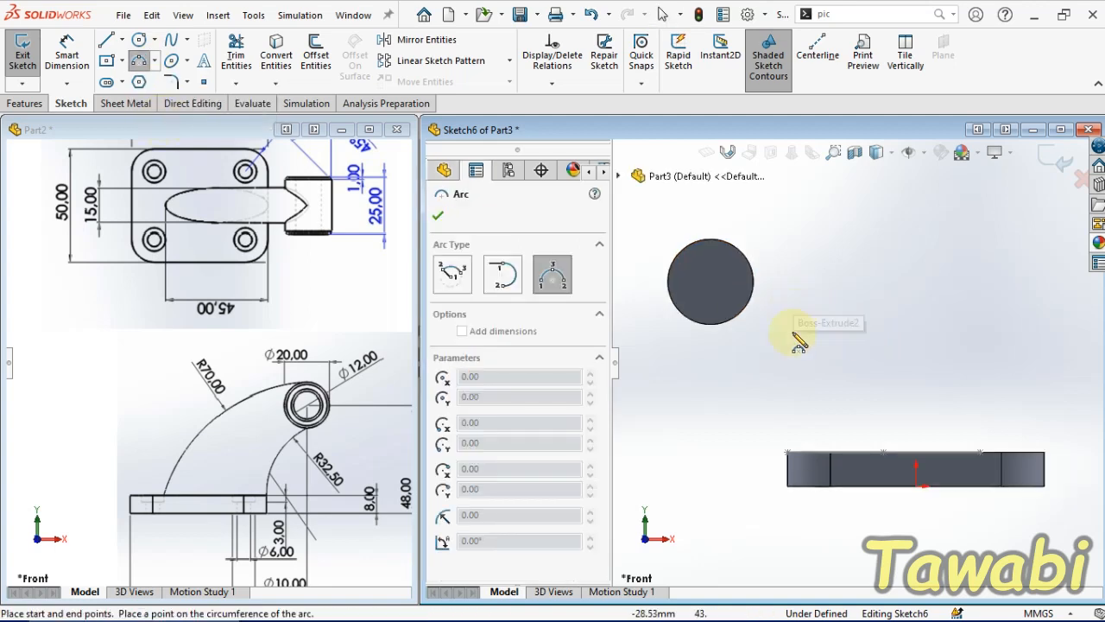
click(788, 452)
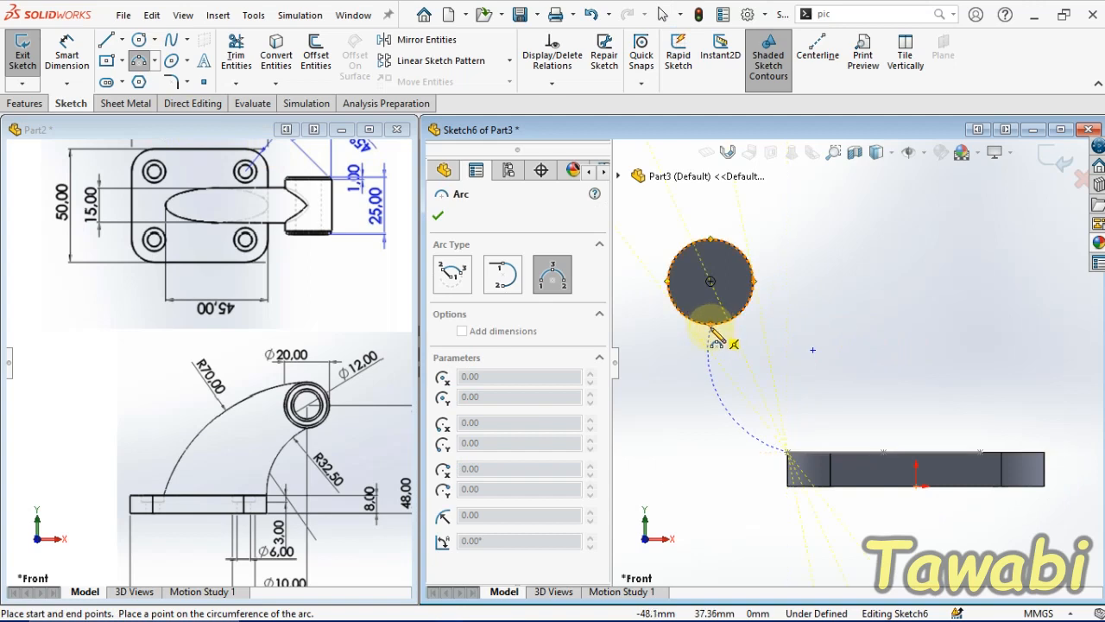
click(710, 325)
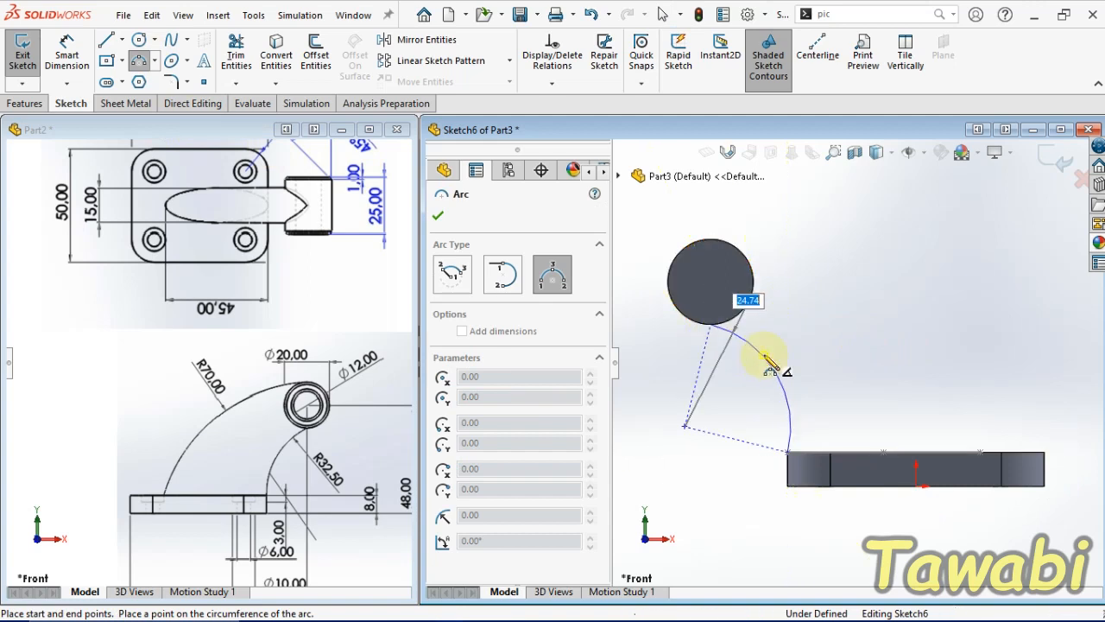
click(765, 357)
key(Escape)
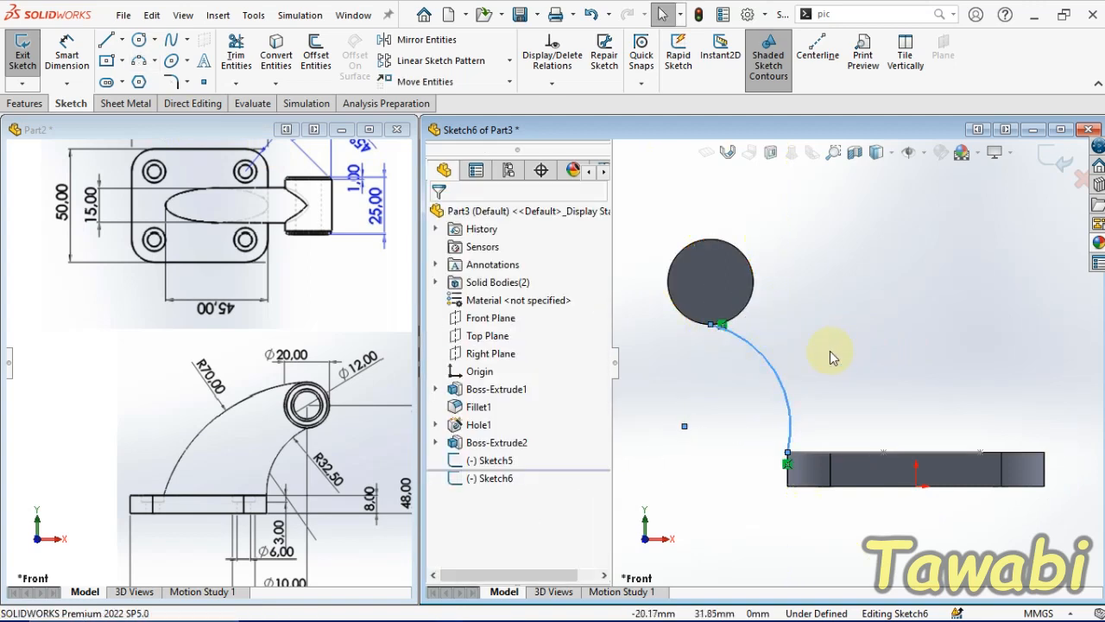
- Draw an outer three-point arc from the top of the cylinder's circle to the plate's top face near the ellipse's far end
click(141, 62)
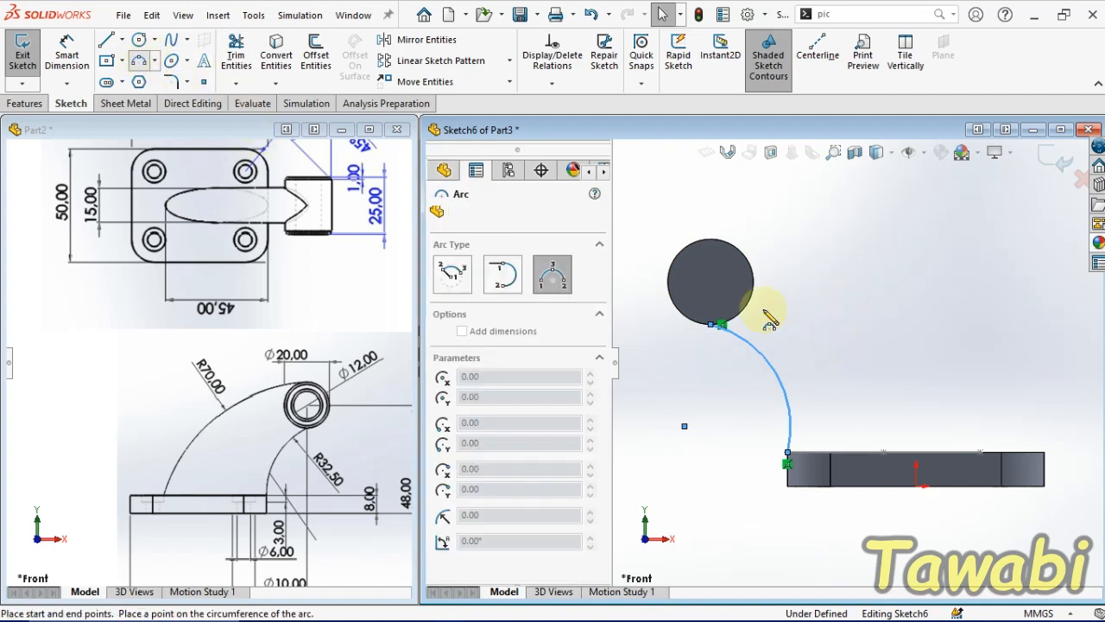
click(710, 240)
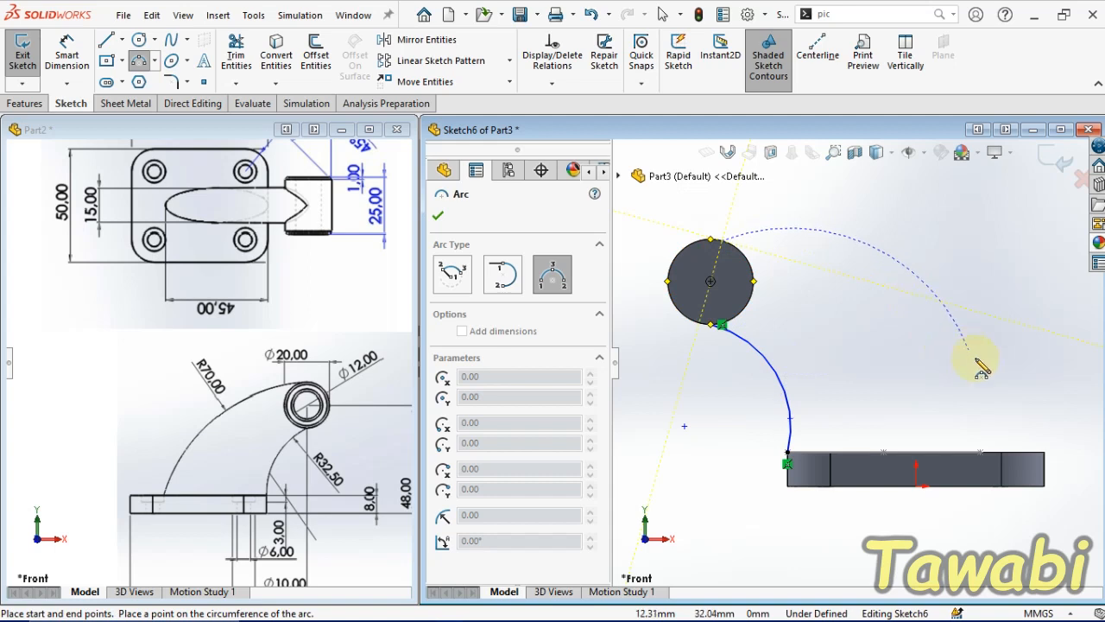
click(971, 453)
click(902, 311)
key(Escape)
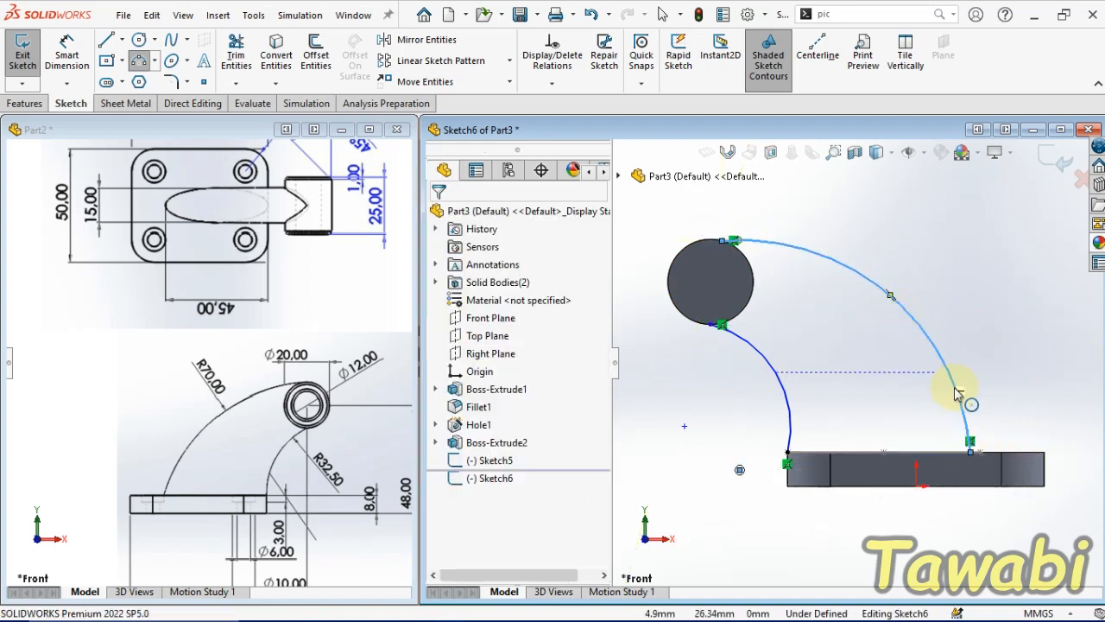
- Dimension the inner arc with a radius of 32.5 mm
click(66, 53)
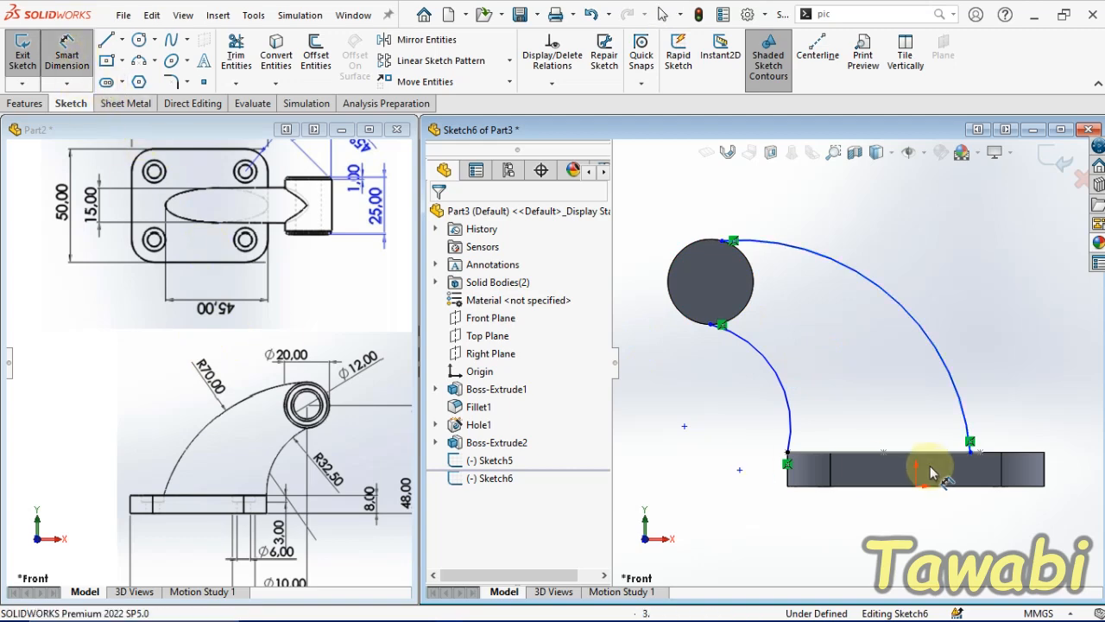
click(786, 375)
click(802, 363)
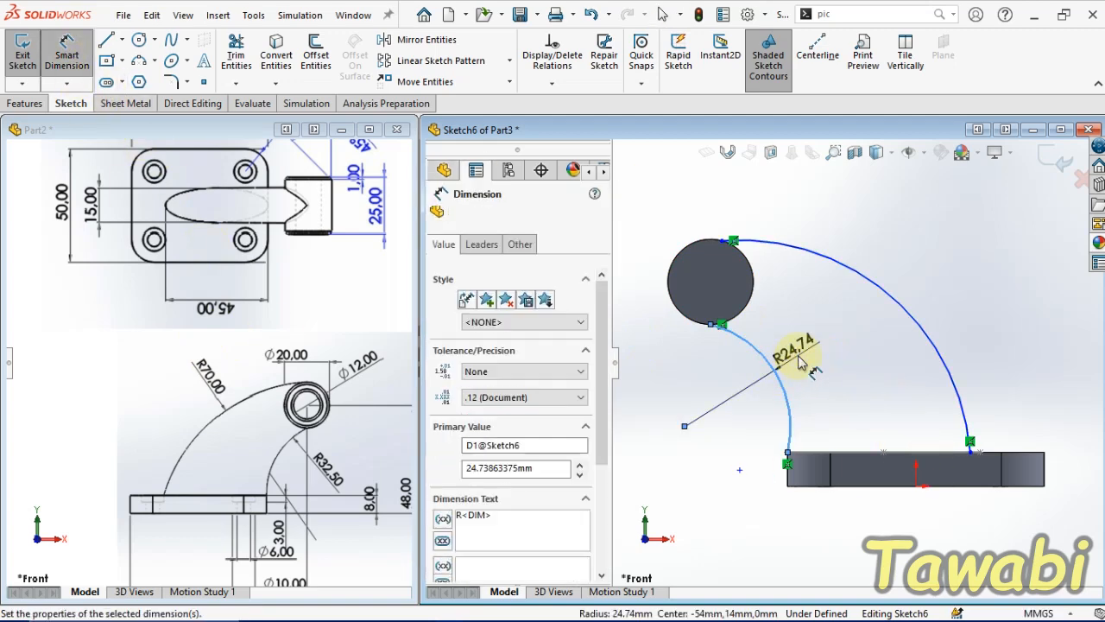
text(32.5)
key(Return)
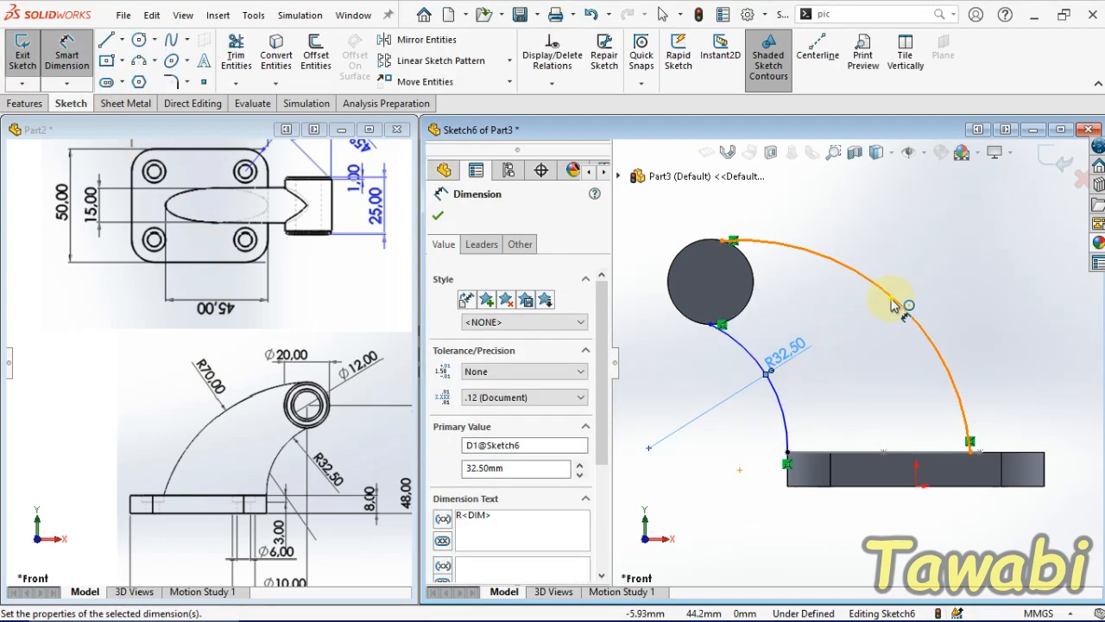
- Dimension the outer arc with a radius of 70 mm and leave the dimension command
click(895, 304)
click(902, 259)
text(70)
key(Return)
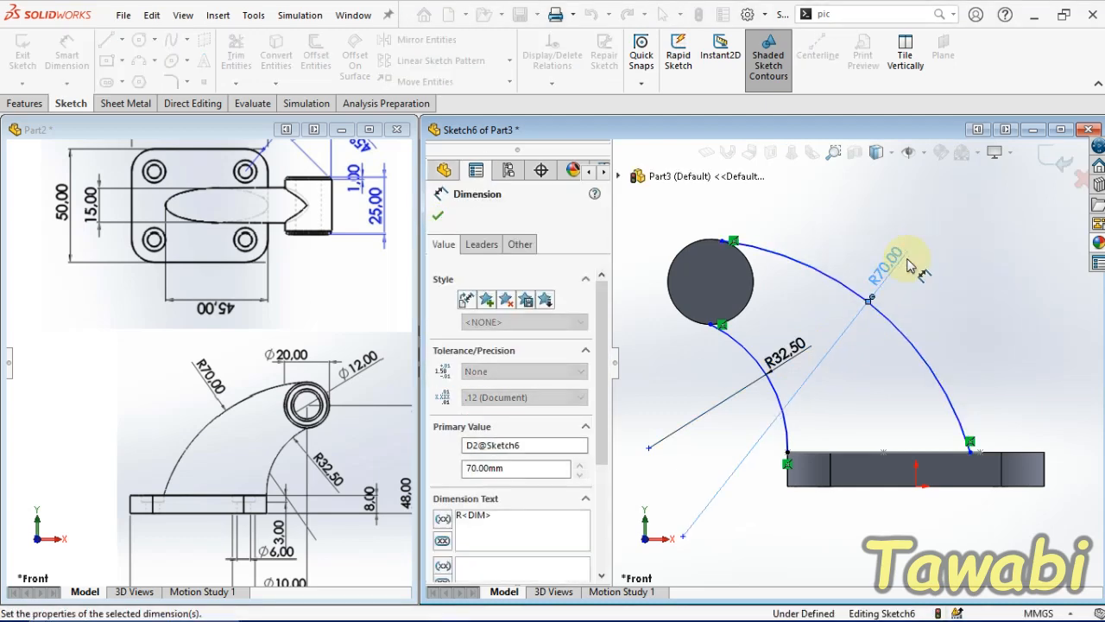
key(Escape)
middle_drag(945, 370, 997, 501)
scroll(997, 501, down, 4)
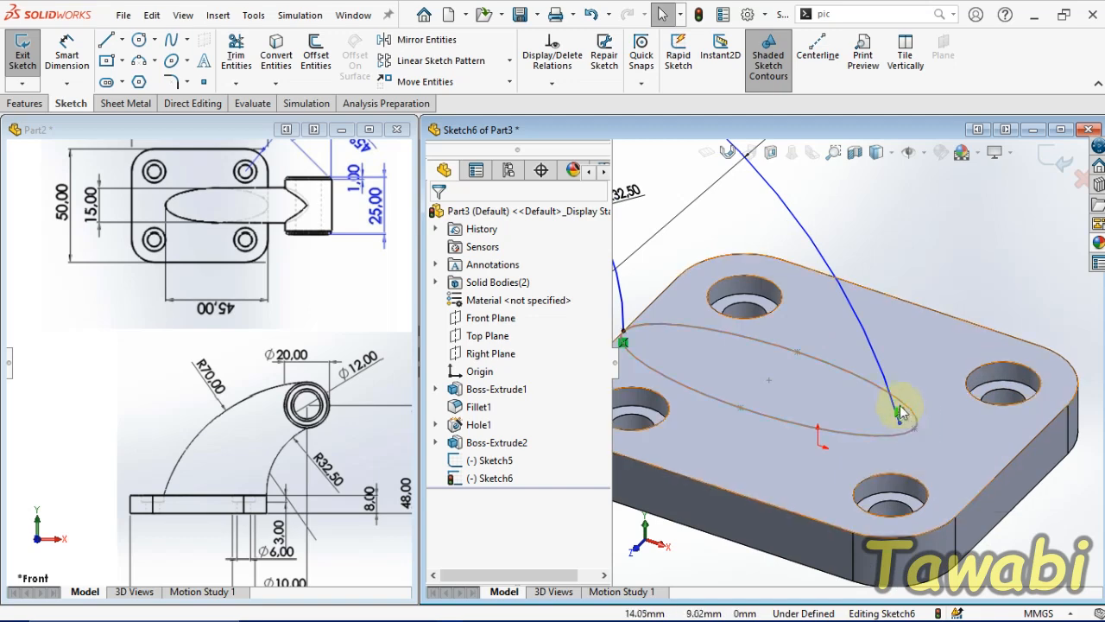
click(889, 394)
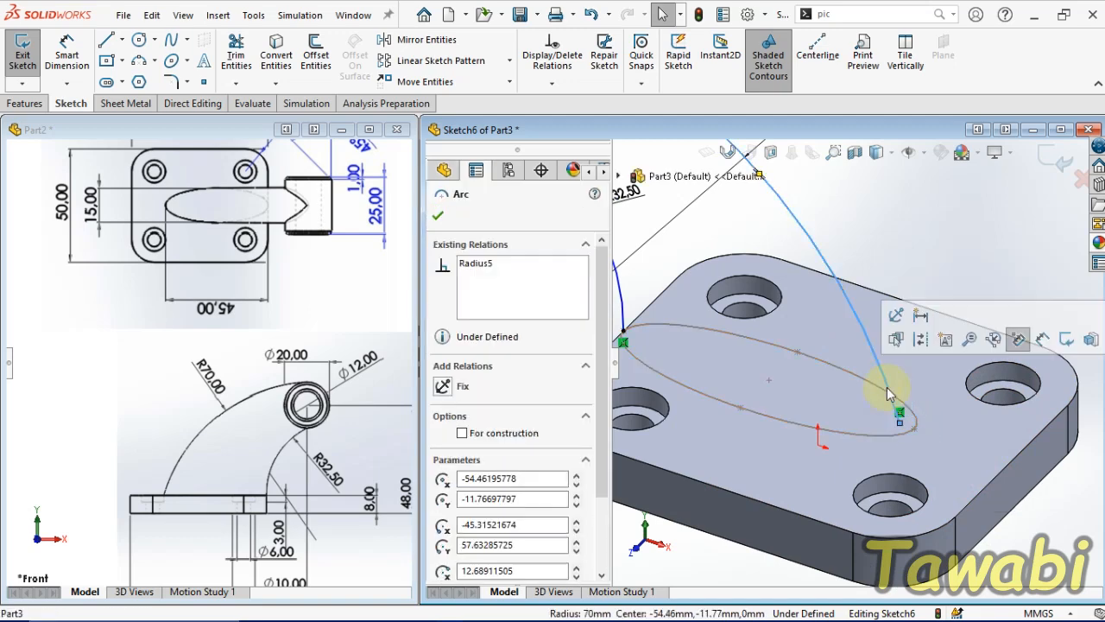
ctrl+click(916, 436)
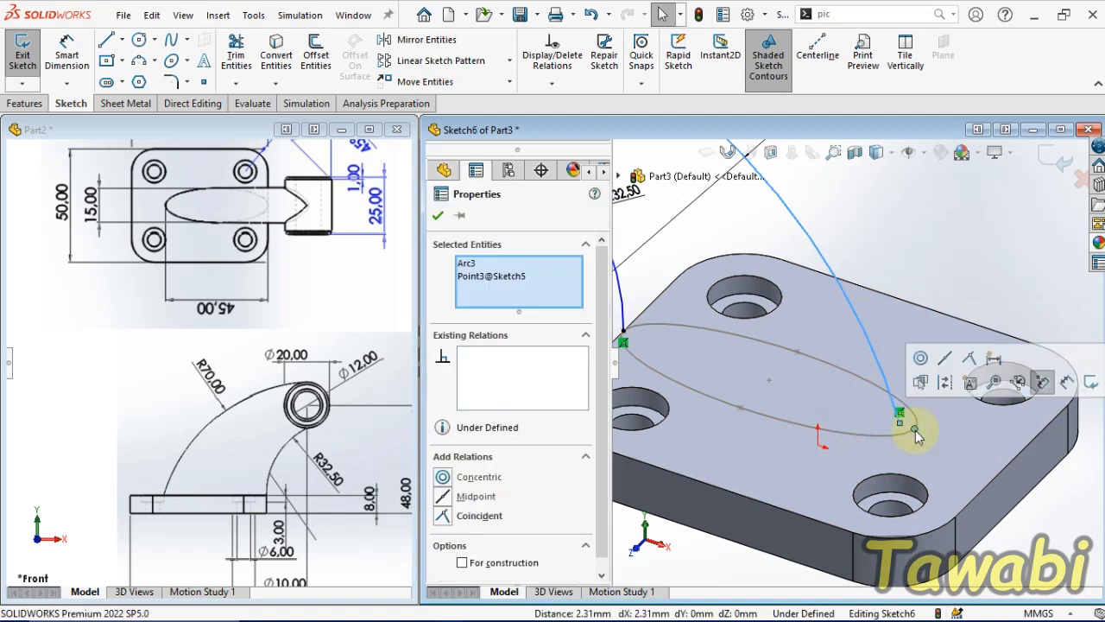
key(Escape)
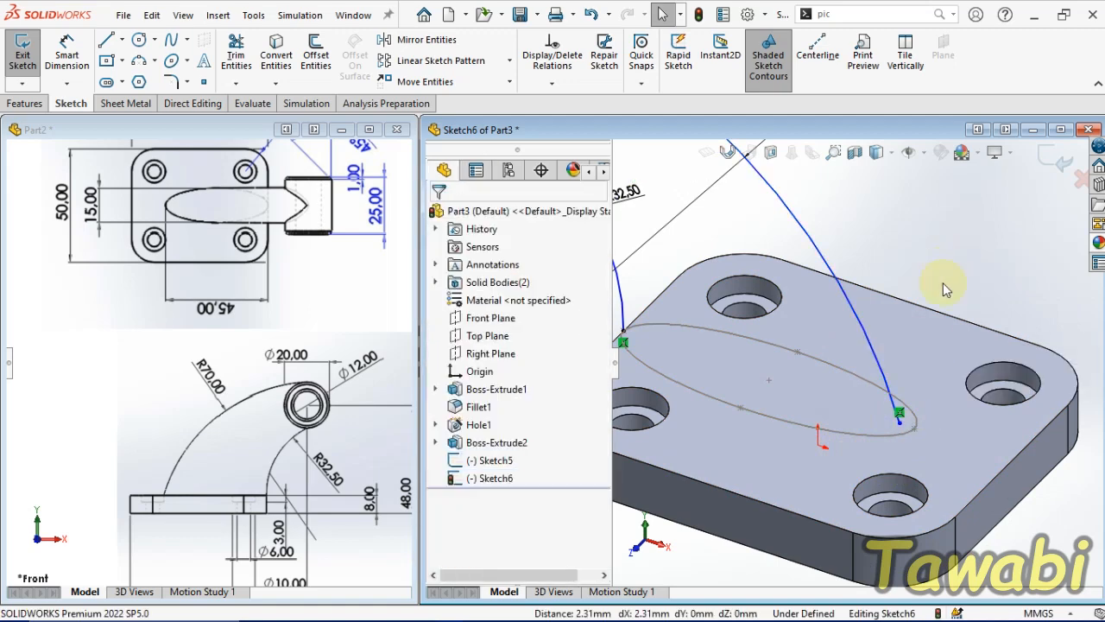
- Add a pierce relation between the outer arc's lower end point and the ellipse on the plate
click(902, 426)
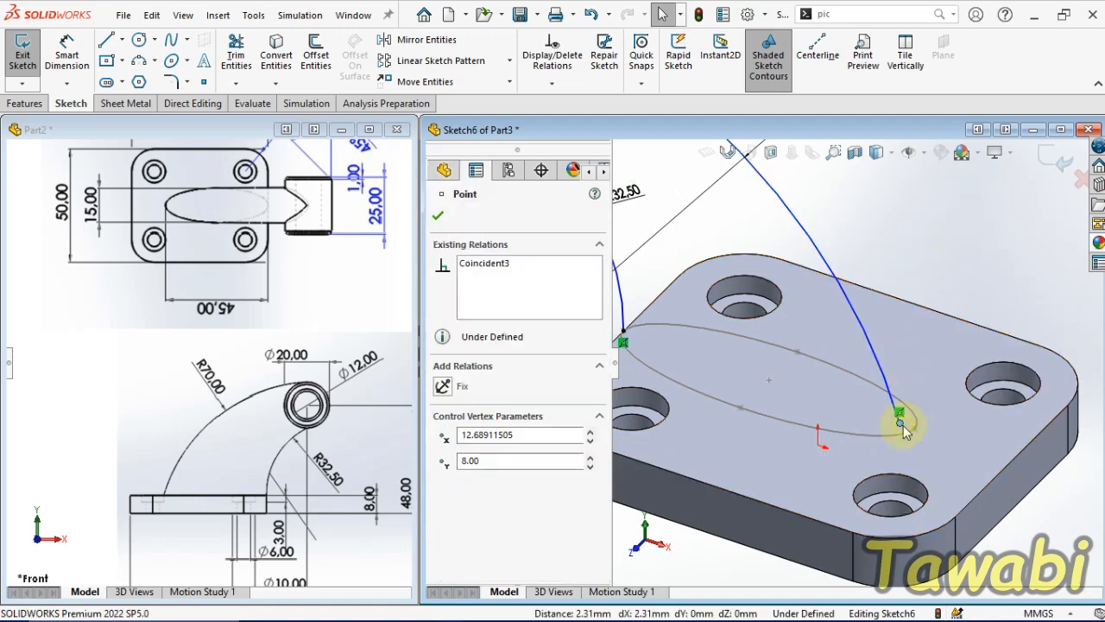
ctrl+click(898, 434)
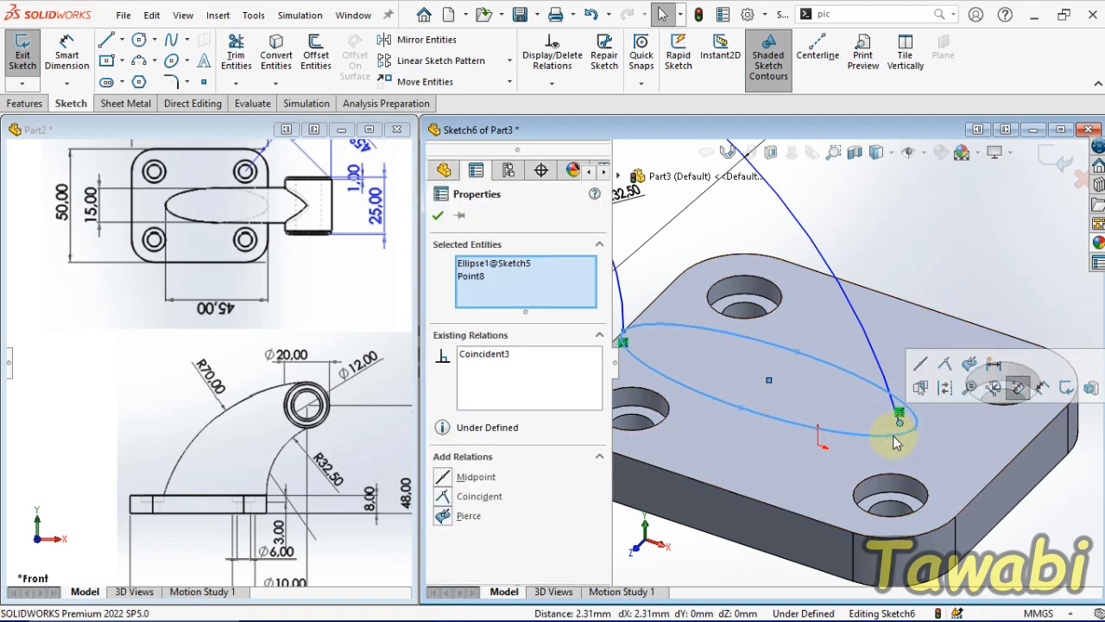
click(968, 366)
click(989, 265)
- Make the outer arc tangent to the cylinder's circular edge and exit the sketch
scroll(916, 347, up, 4)
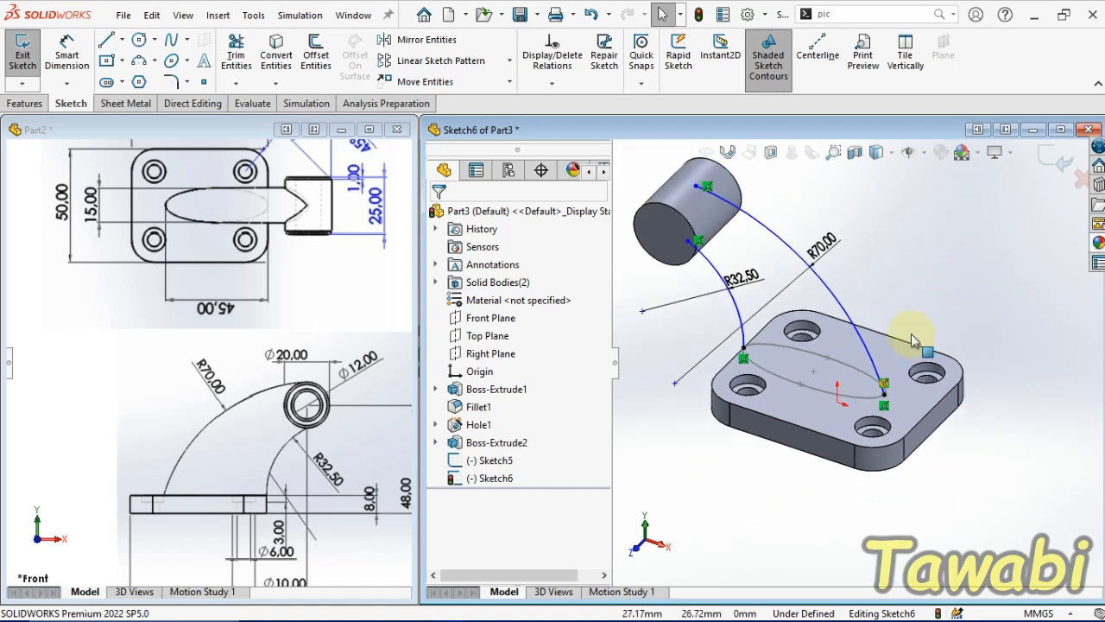
middle_drag(834, 269, 889, 224)
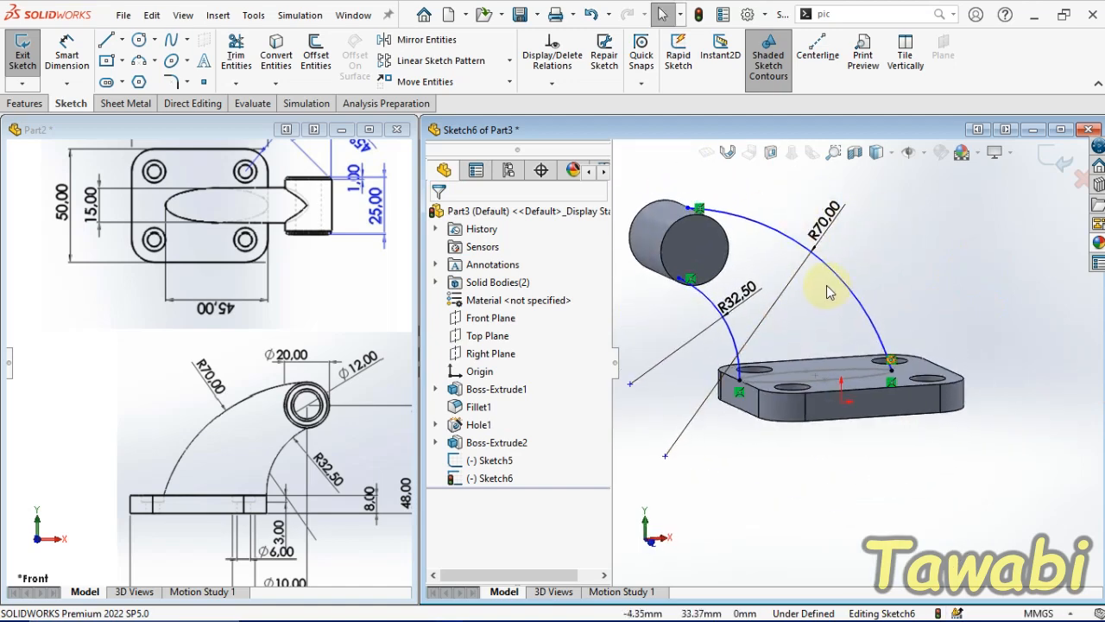
key(ctrl+8)
scroll(686, 177, down, 3)
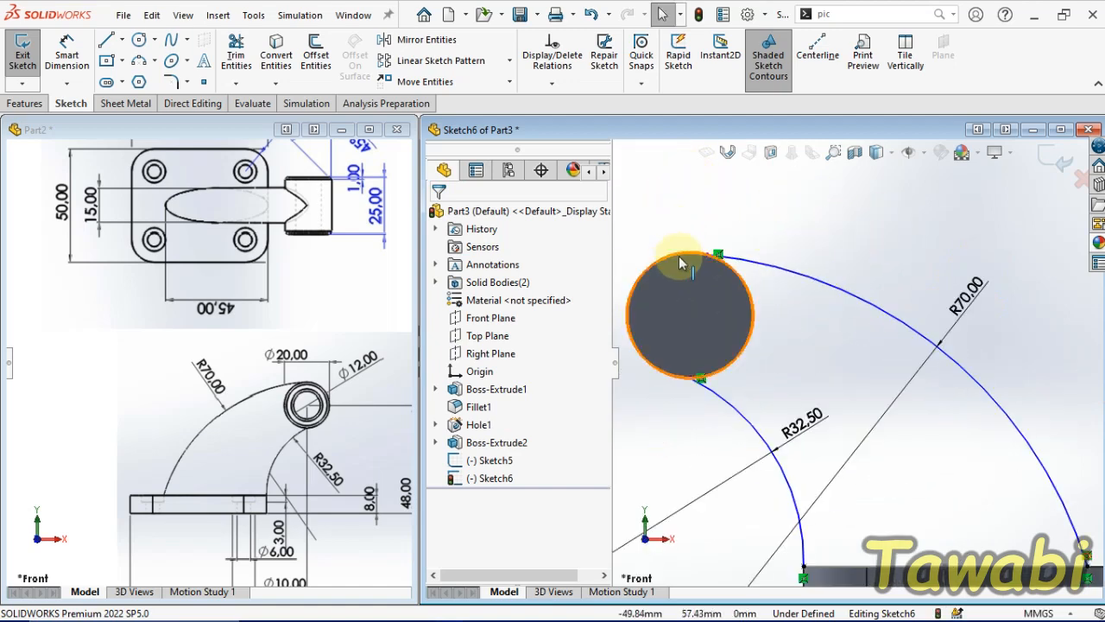
click(676, 255)
ctrl+click(782, 274)
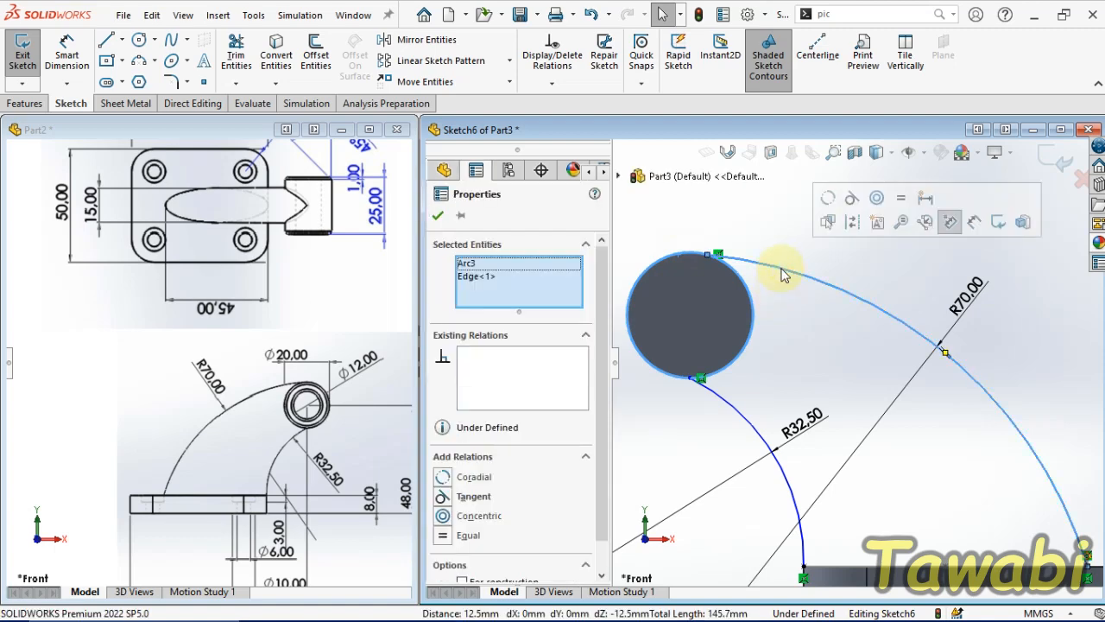
click(851, 198)
click(821, 328)
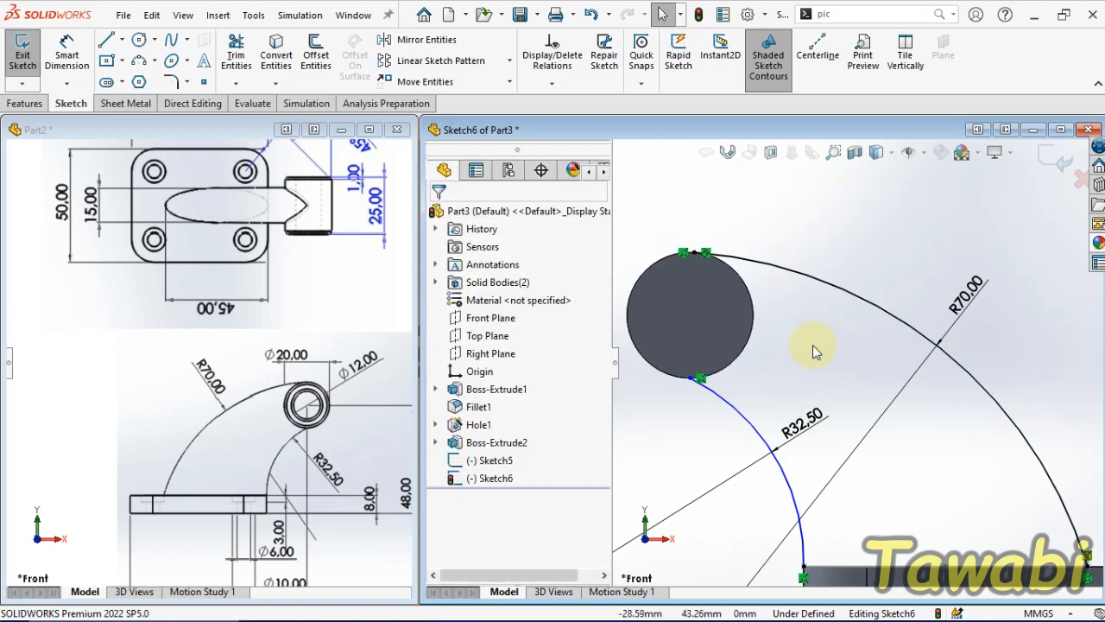
mouse_move(812, 345)
middle_down()
mouse_move(966, 420)
mouse_move(934, 443)
mouse_move(991, 476)
mouse_move(960, 473)
mouse_move(969, 470)
middle_up()
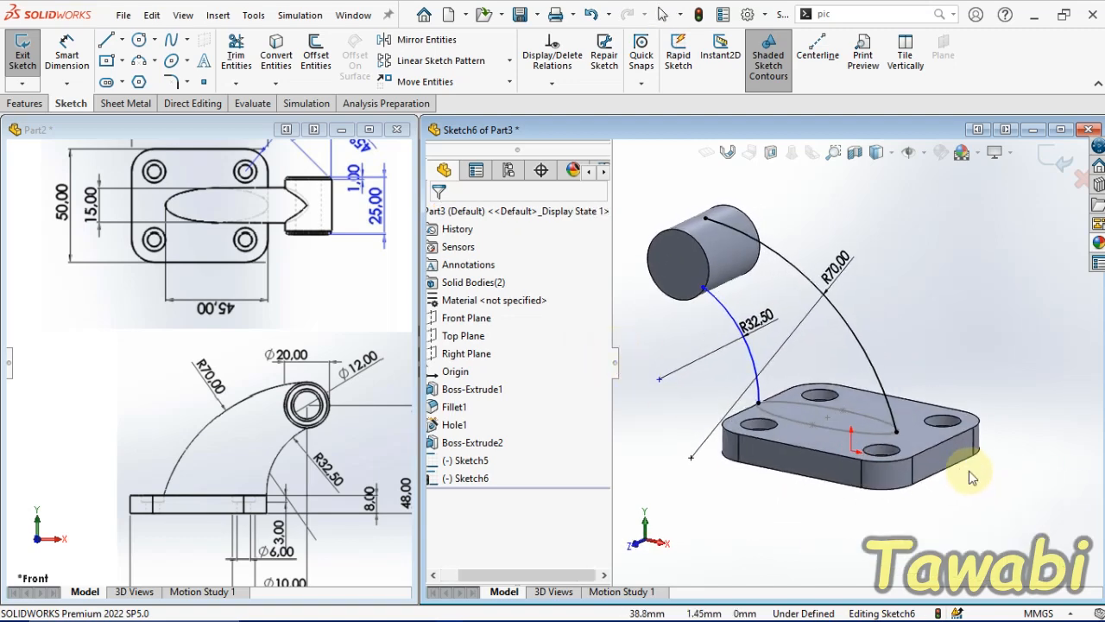
click(1053, 166)
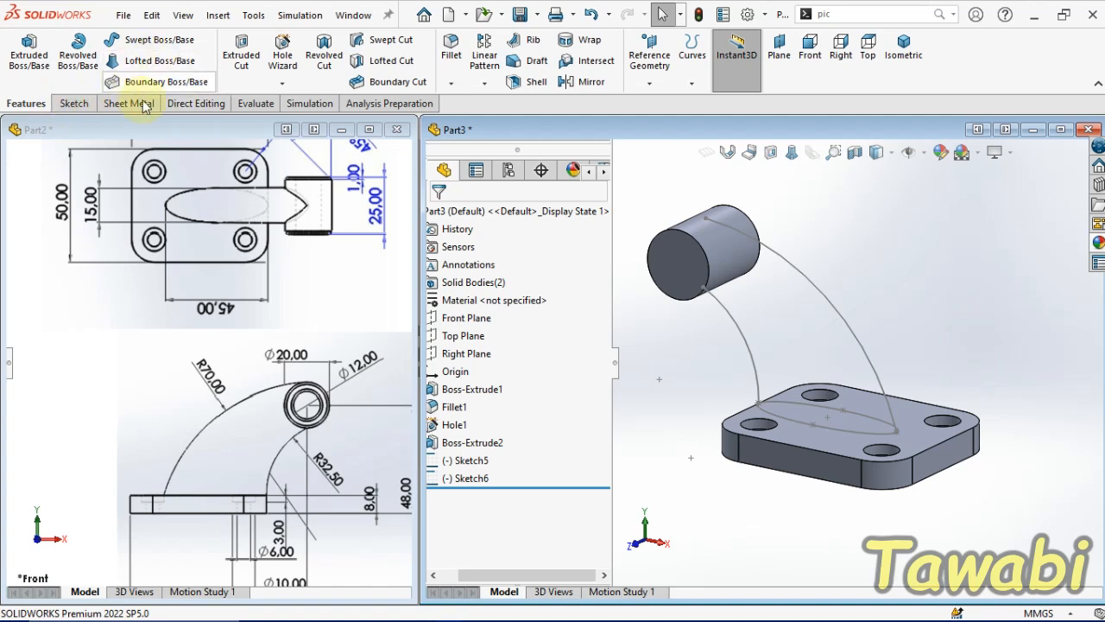
- Create a boundary boss with the ellipse as the Direction 1 profile and the outer and inner arcs as separate Direction 2 curves
click(160, 81)
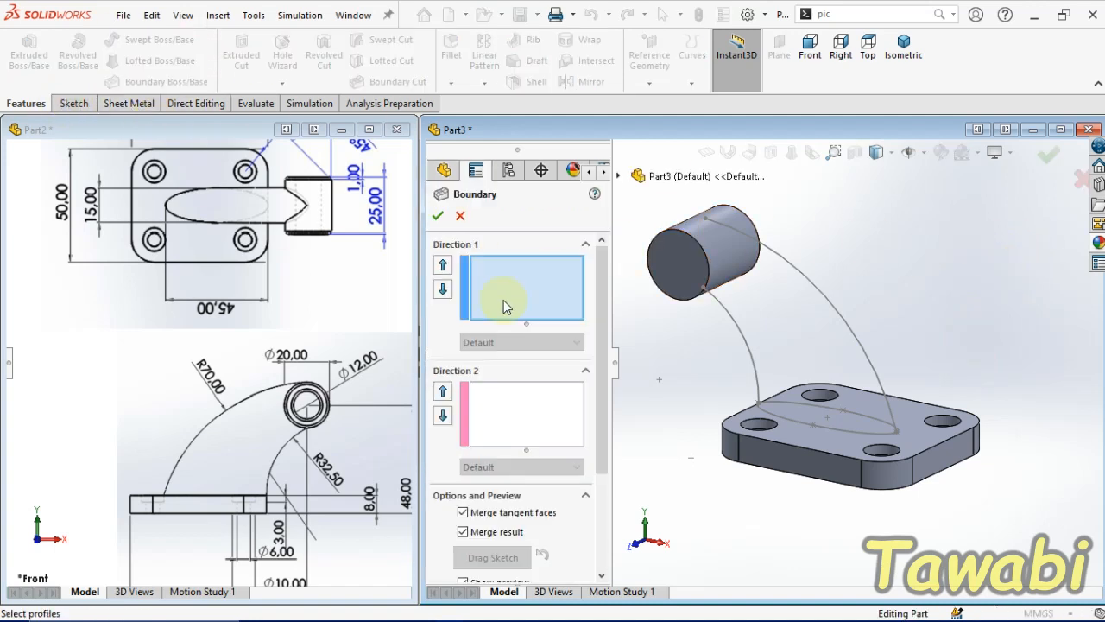
click(850, 429)
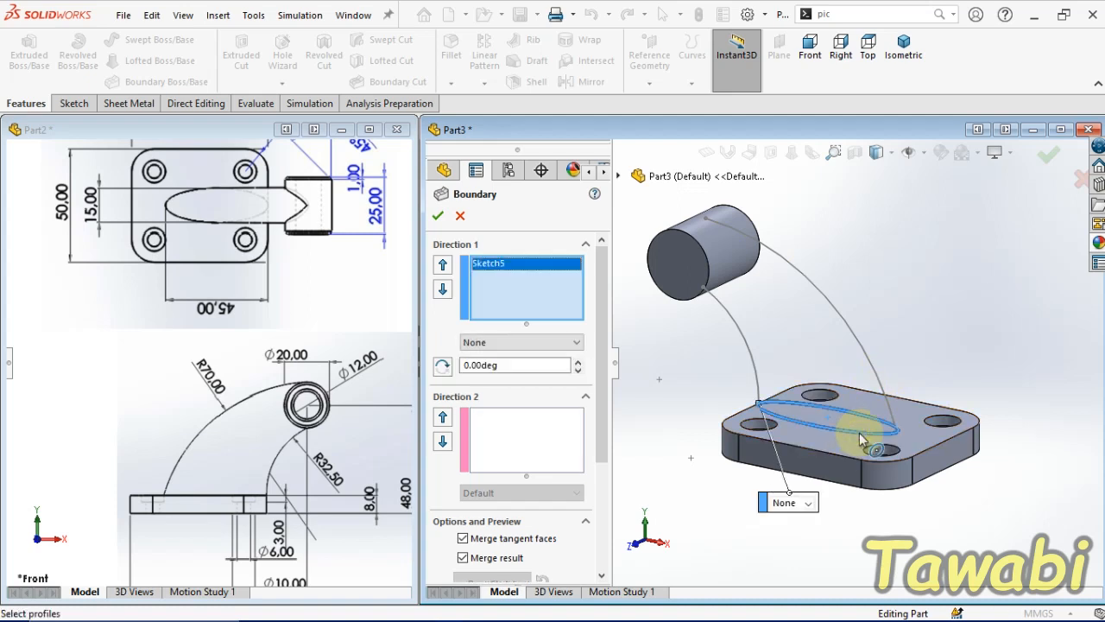
click(525, 438)
click(843, 328)
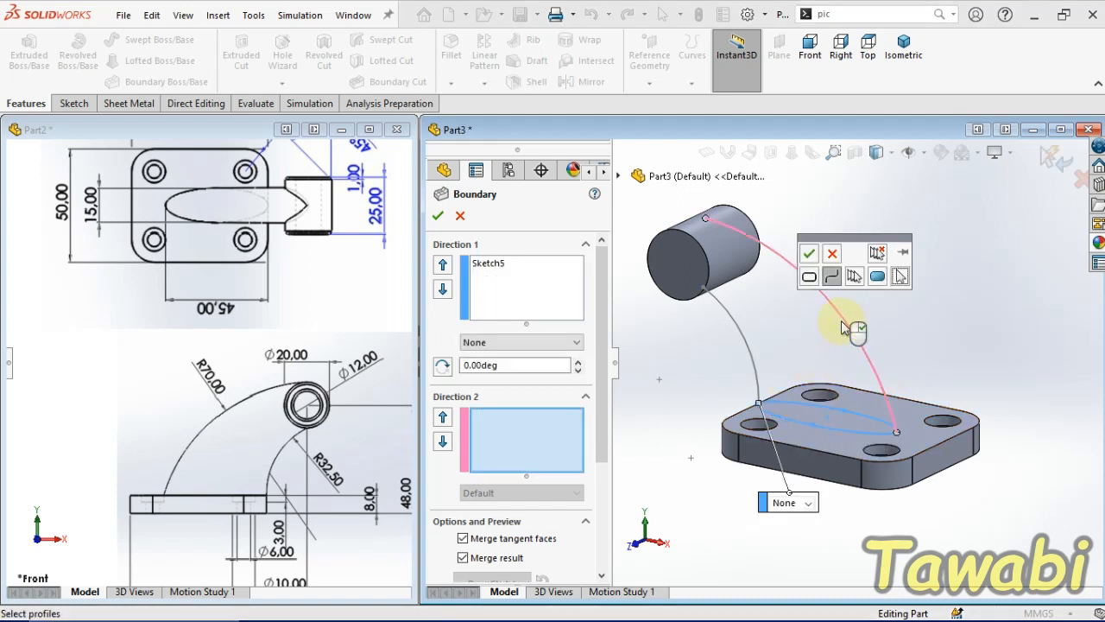
click(809, 255)
middle_drag(974, 329, 901, 371)
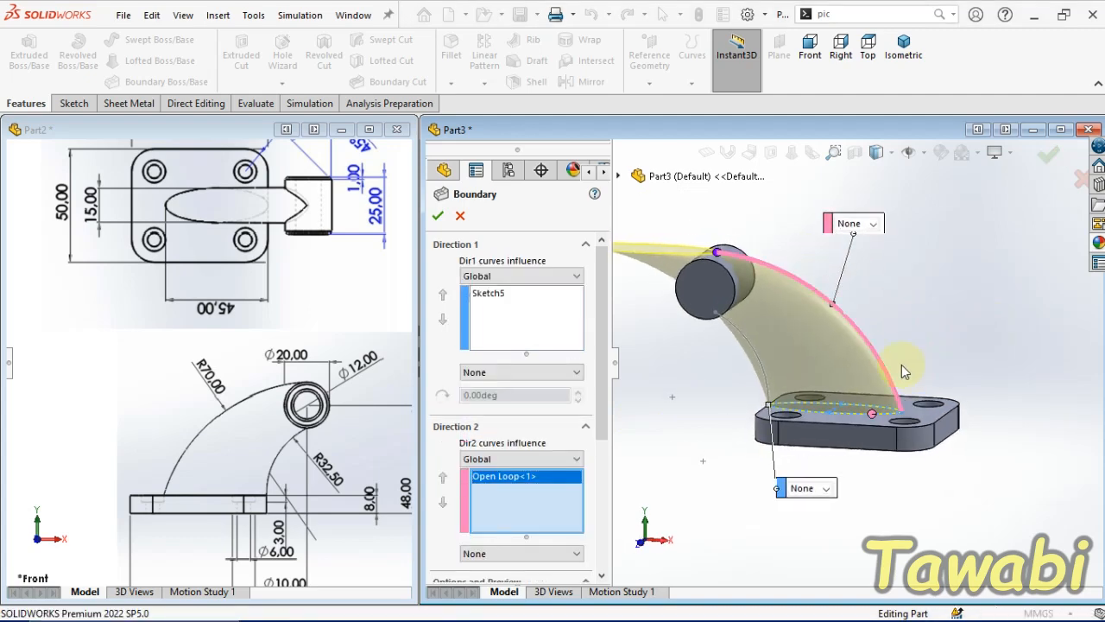
click(752, 347)
click(796, 277)
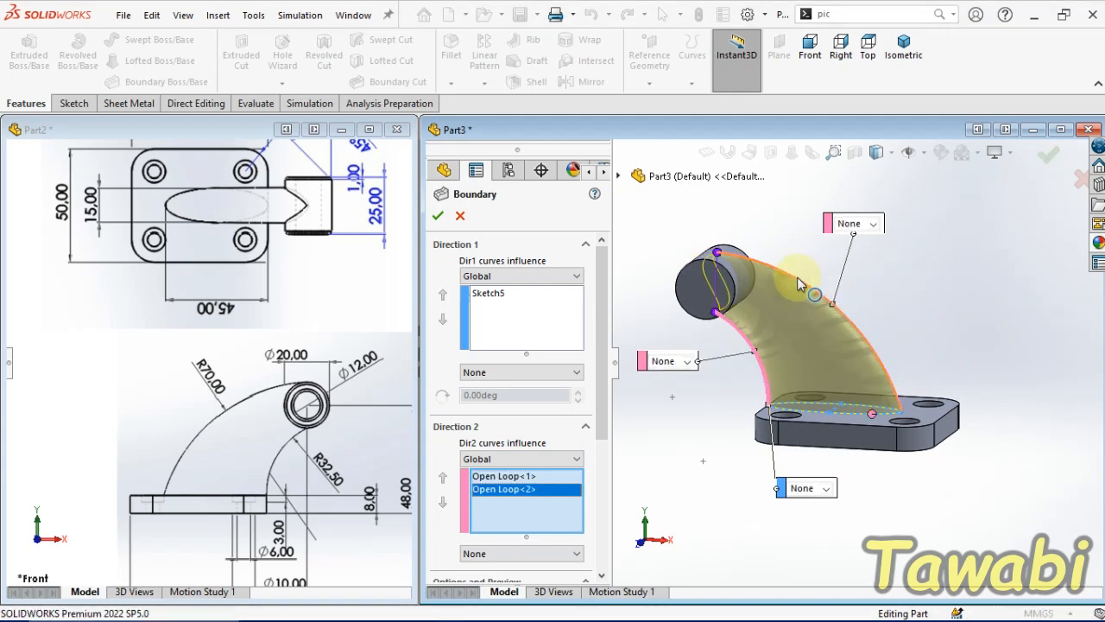
click(438, 215)
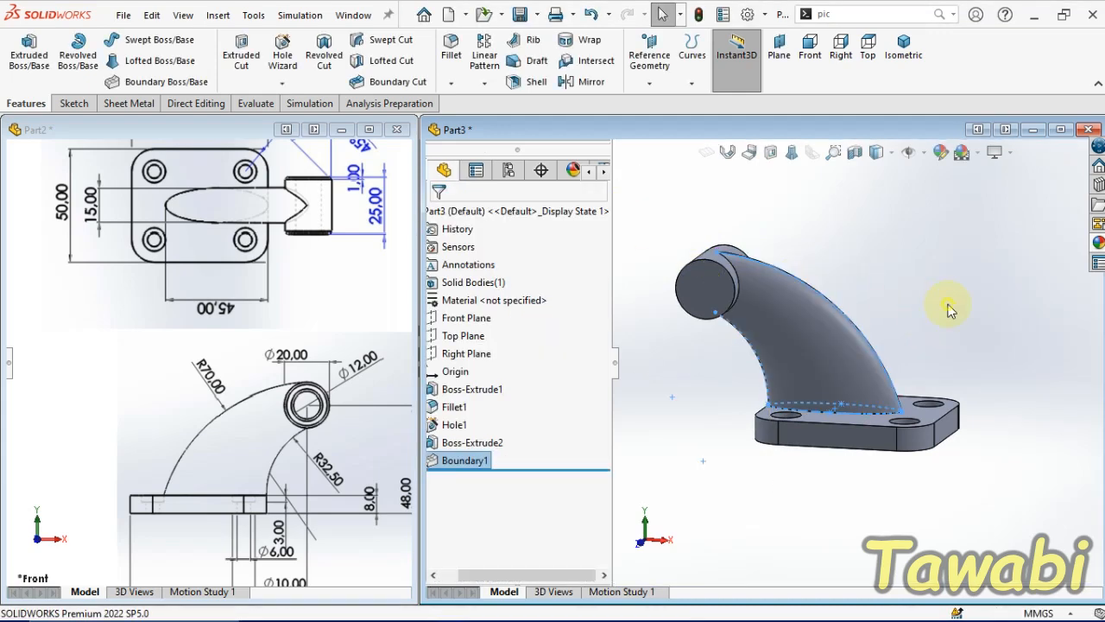
- Sketch a 12 mm diameter circle on the cylindrical boss's end face, centred on the boss
middle_drag(866, 287, 853, 321)
scroll(833, 283, down, 2)
scroll(853, 355, up, 2)
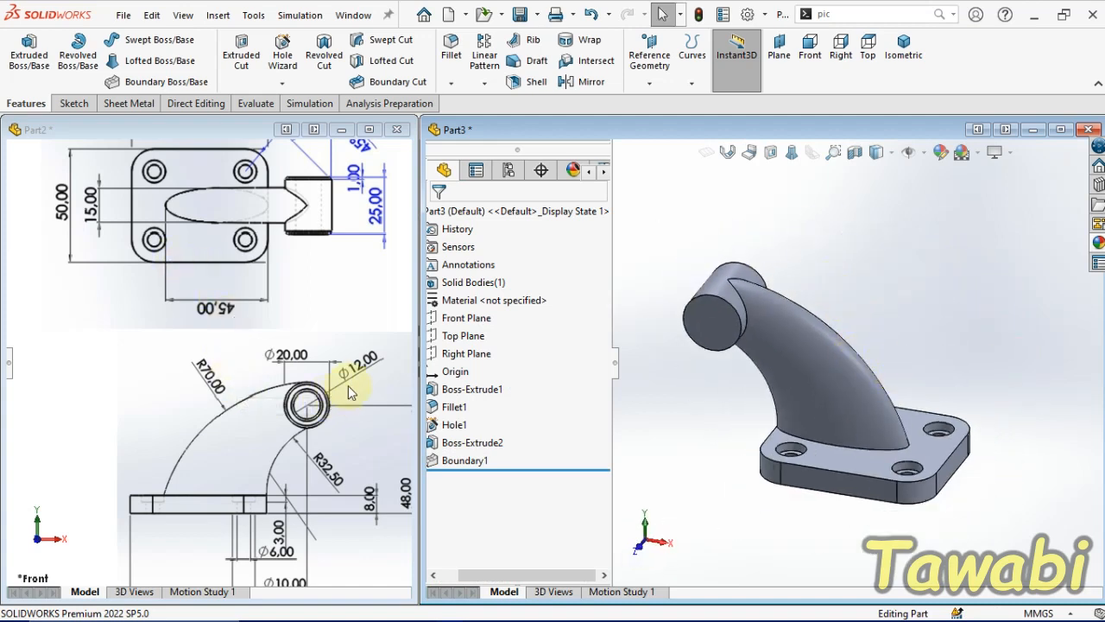
scroll(333, 340, down, 2)
click(717, 312)
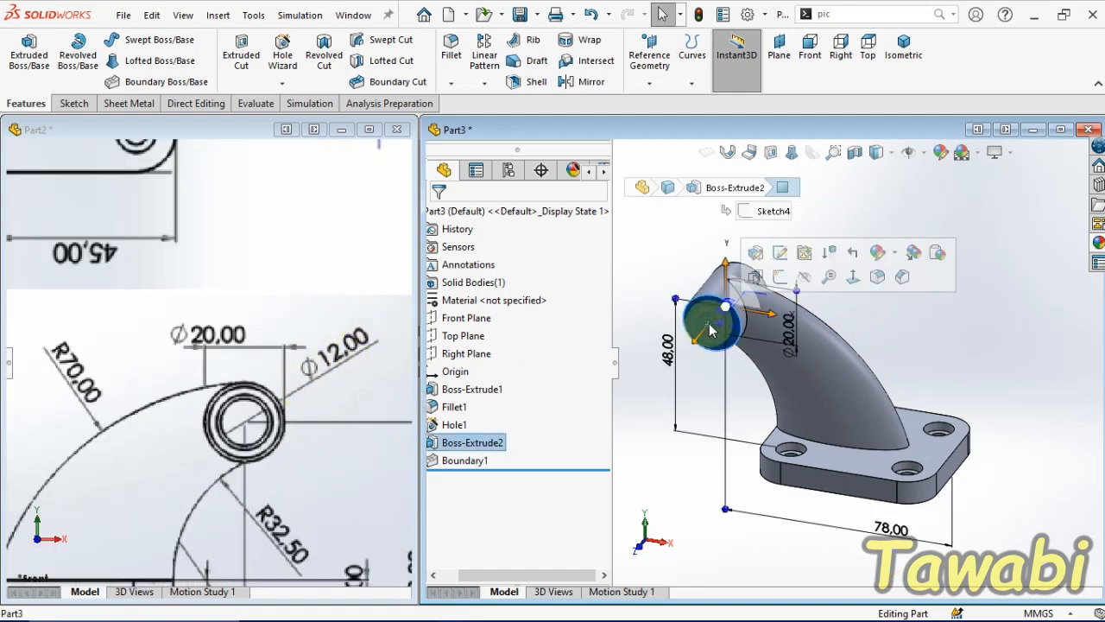
click(780, 278)
click(920, 271)
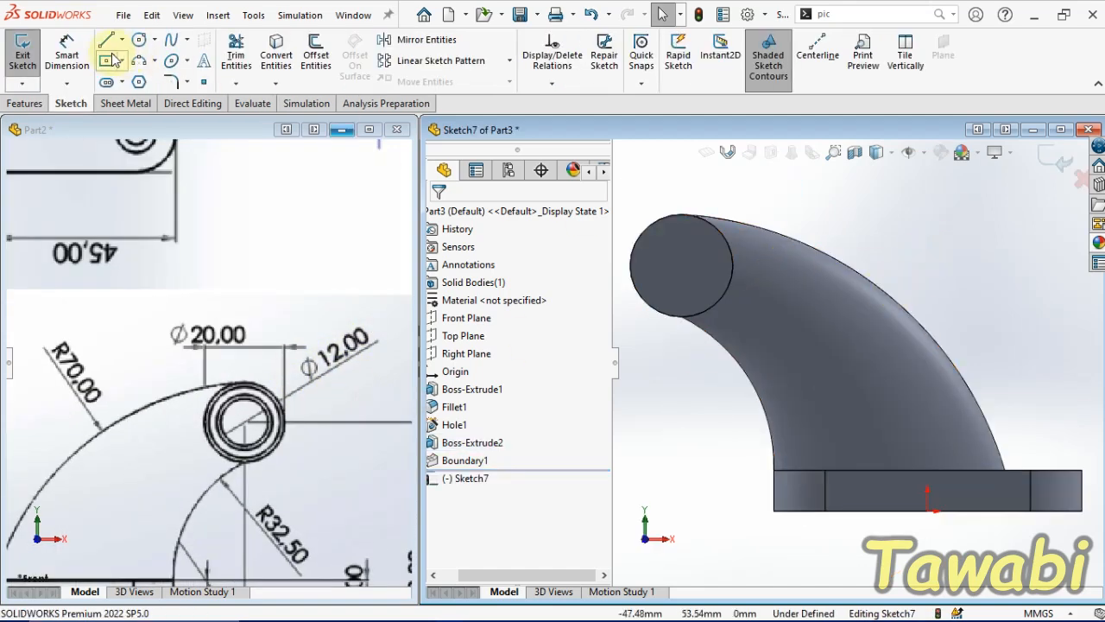
click(138, 41)
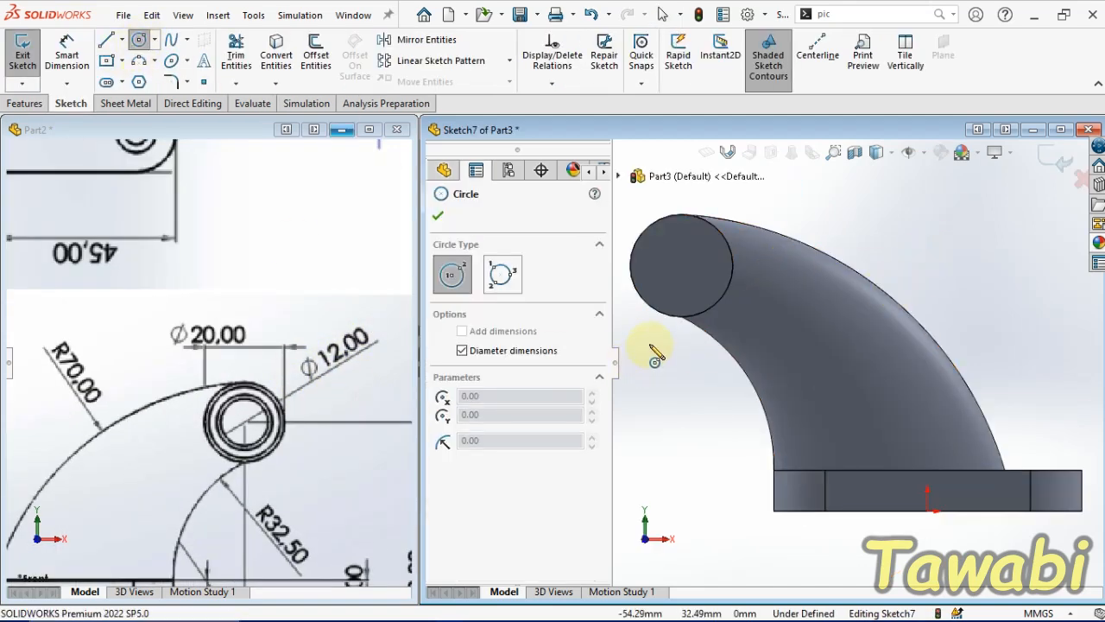
click(682, 262)
text(12)
key(Return)
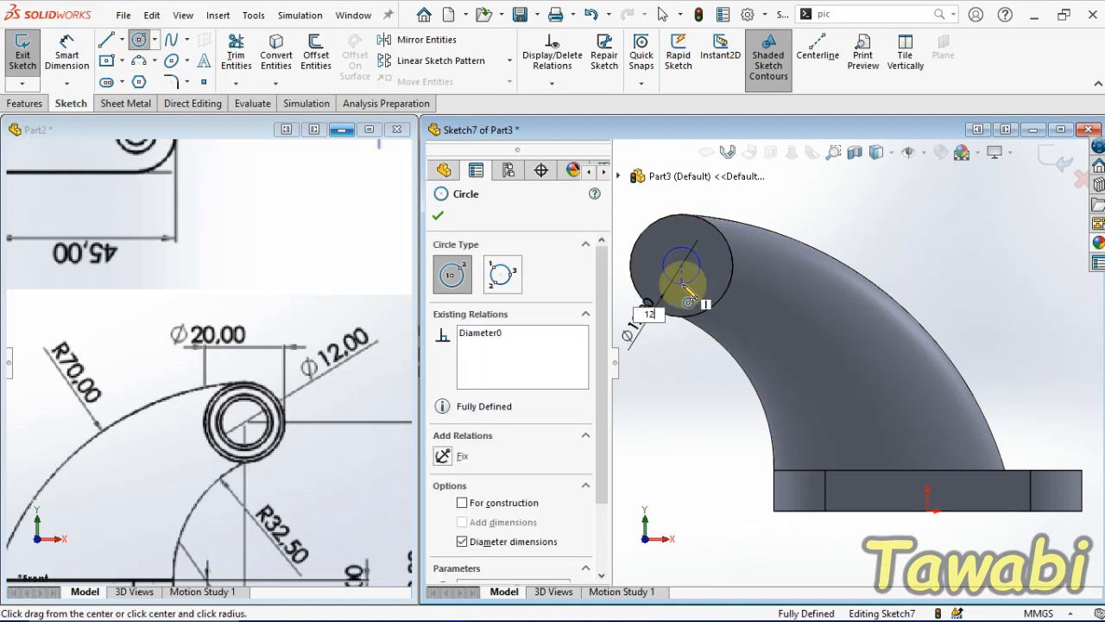
key(Escape)
- Cut the 12 mm circle through the boss with an Extruded Cut using the Up To Next end condition
middle_drag(691, 324, 754, 345)
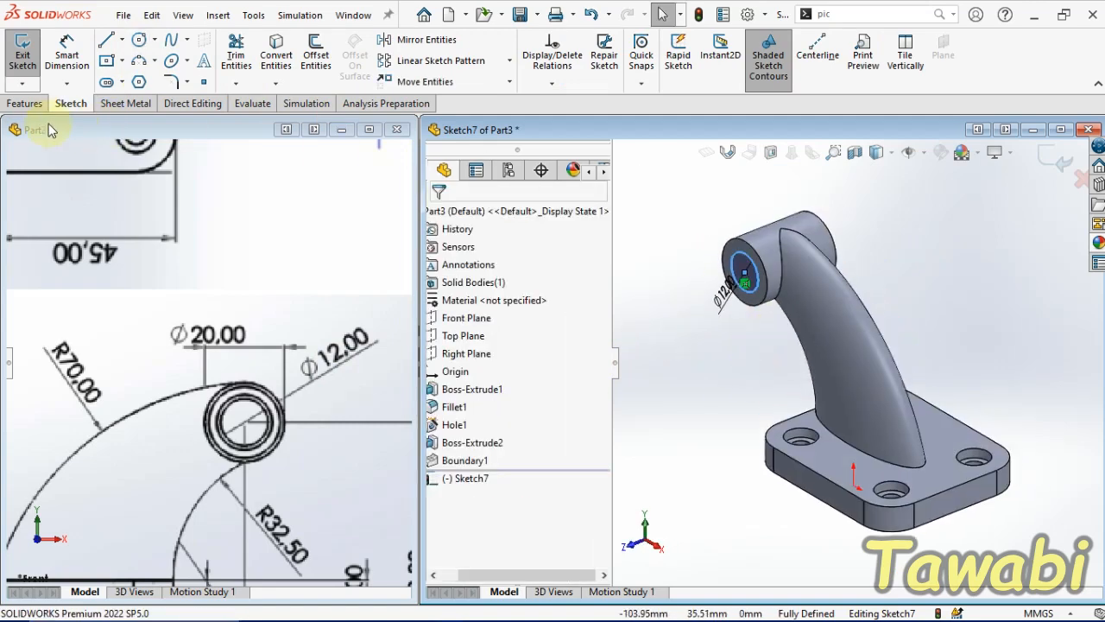
click(27, 104)
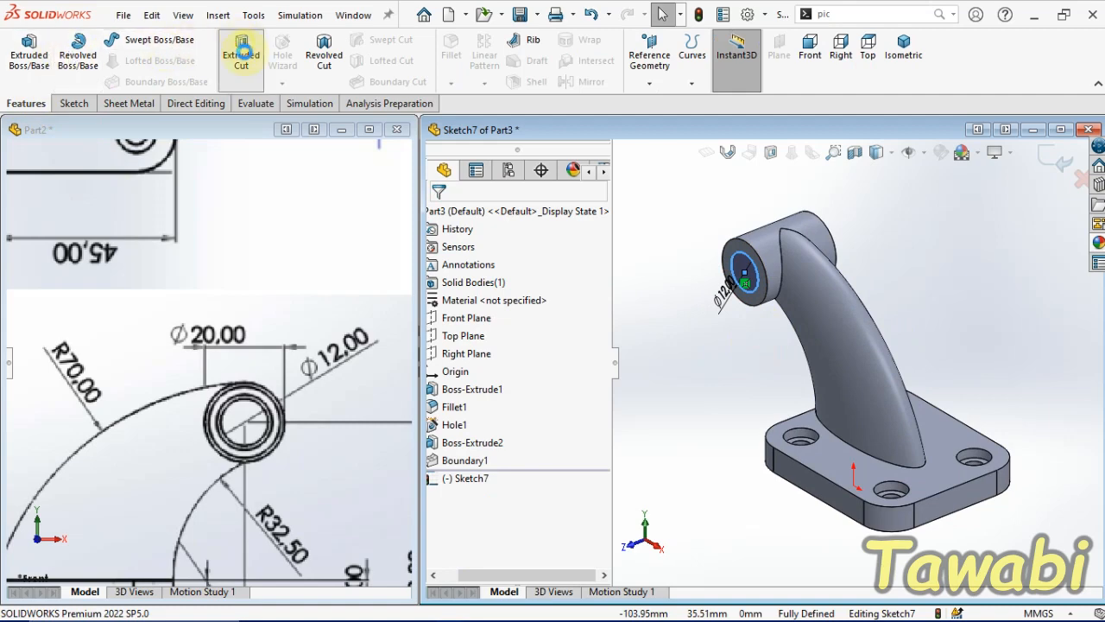
click(241, 54)
click(557, 312)
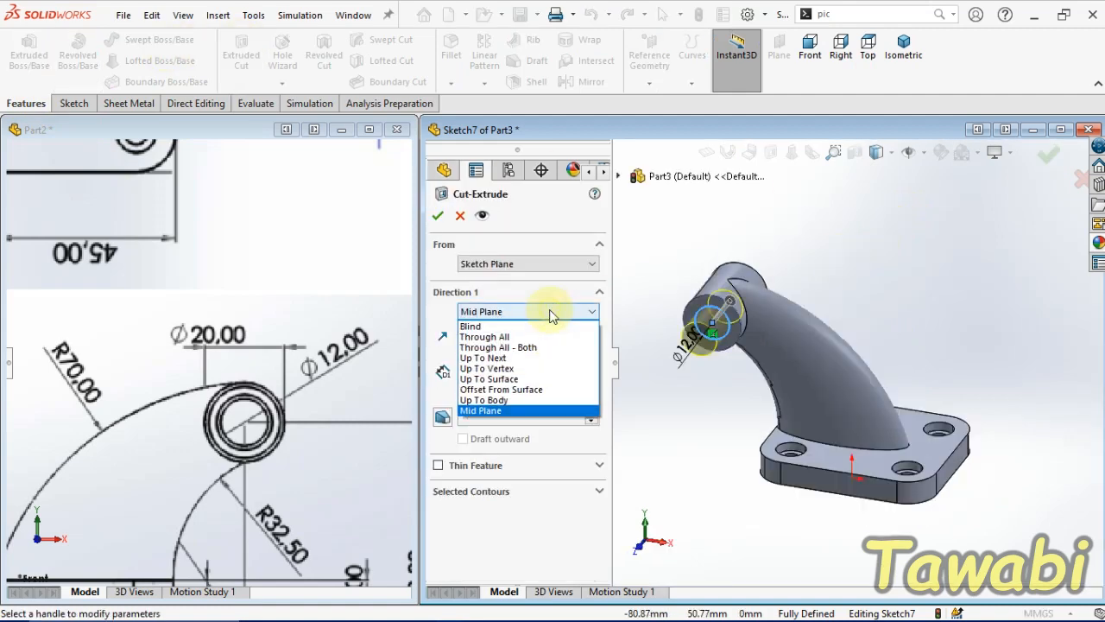
click(488, 358)
middle_drag(542, 369, 962, 296)
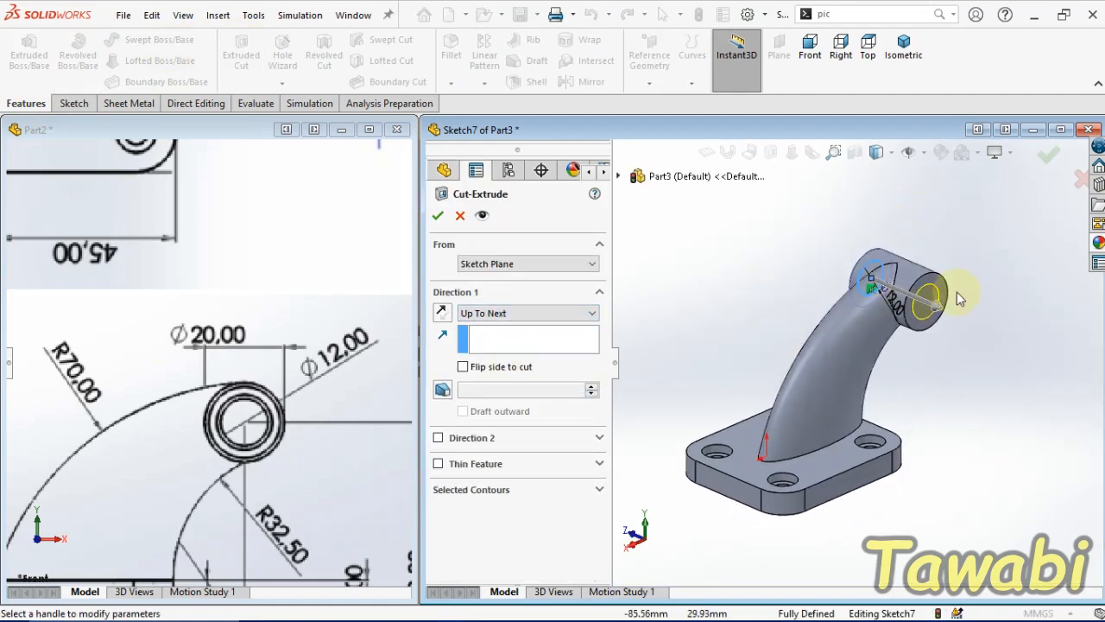
scroll(892, 335, down, 3)
middle_drag(892, 335, 829, 302)
click(437, 216)
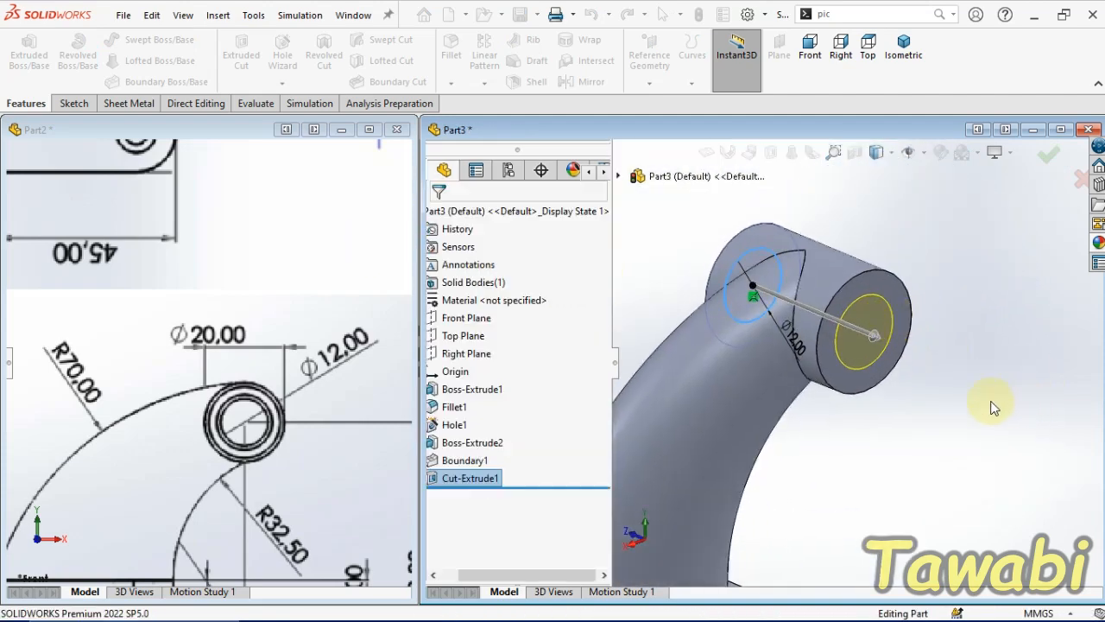
- Start a 1 mm × 45° chamfer on the outer and bore edges at one end of the cylindrical boss
scroll(270, 393, up, 4)
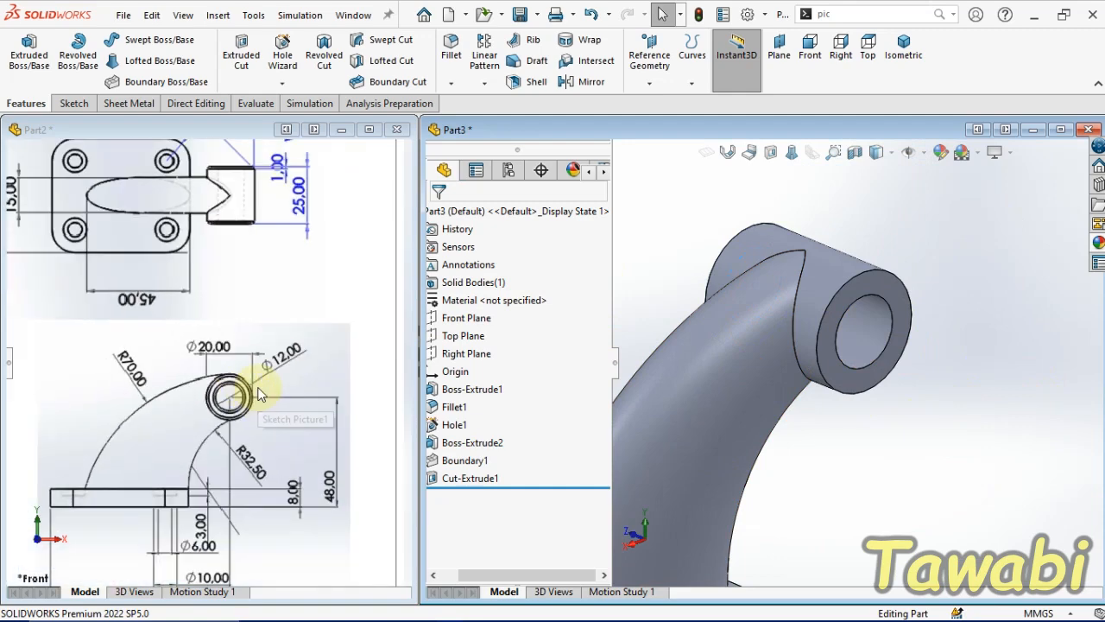
scroll(246, 269, down, 5)
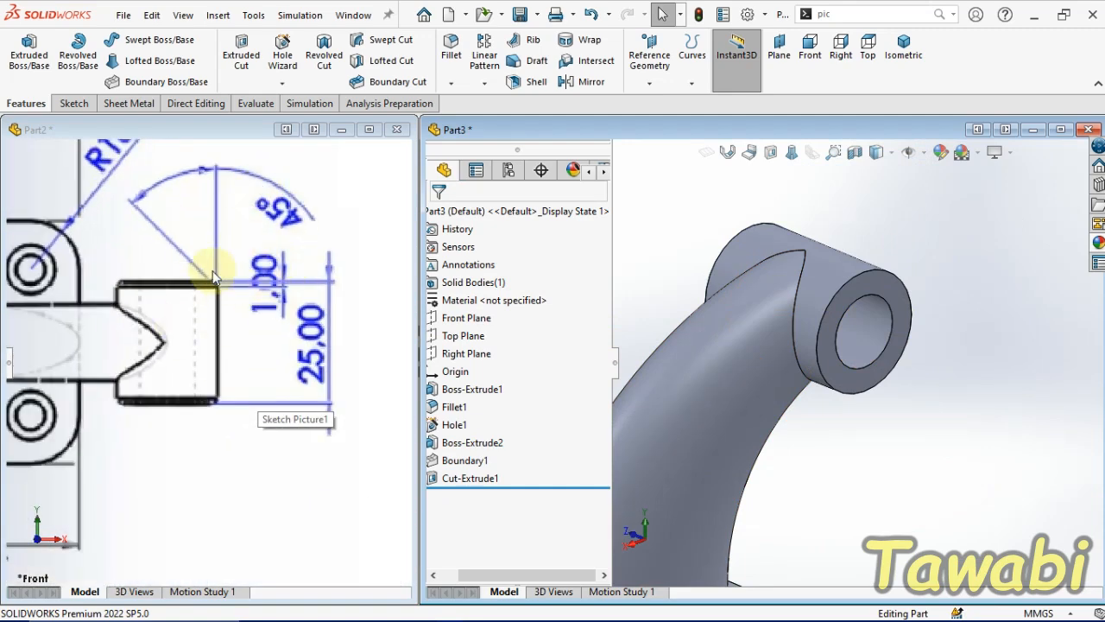
click(889, 378)
click(1063, 330)
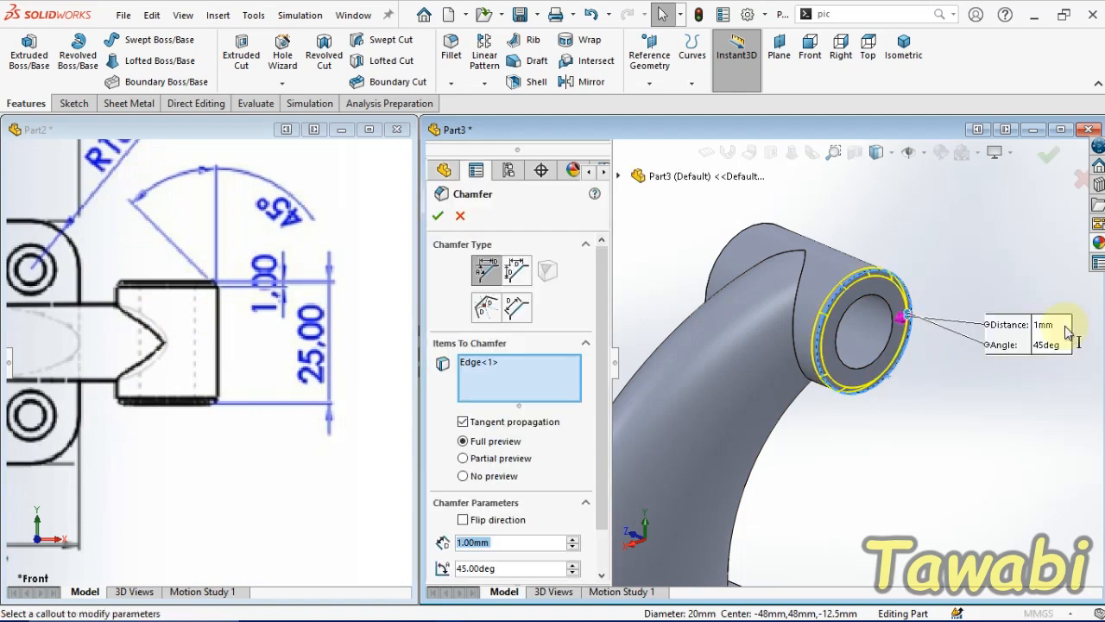
click(514, 543)
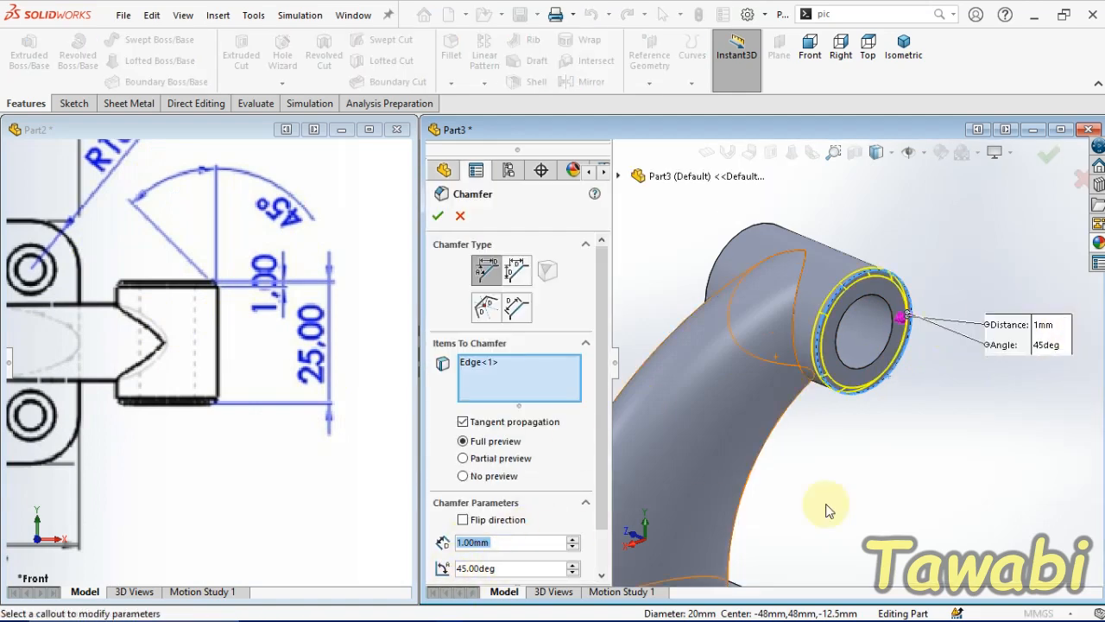
click(870, 373)
- Add the outer and bore edges at the boss's opposite end to the chamfer and create it
middle_drag(923, 407, 883, 372)
scroll(882, 373, up, 1)
scroll(699, 435, down, 3)
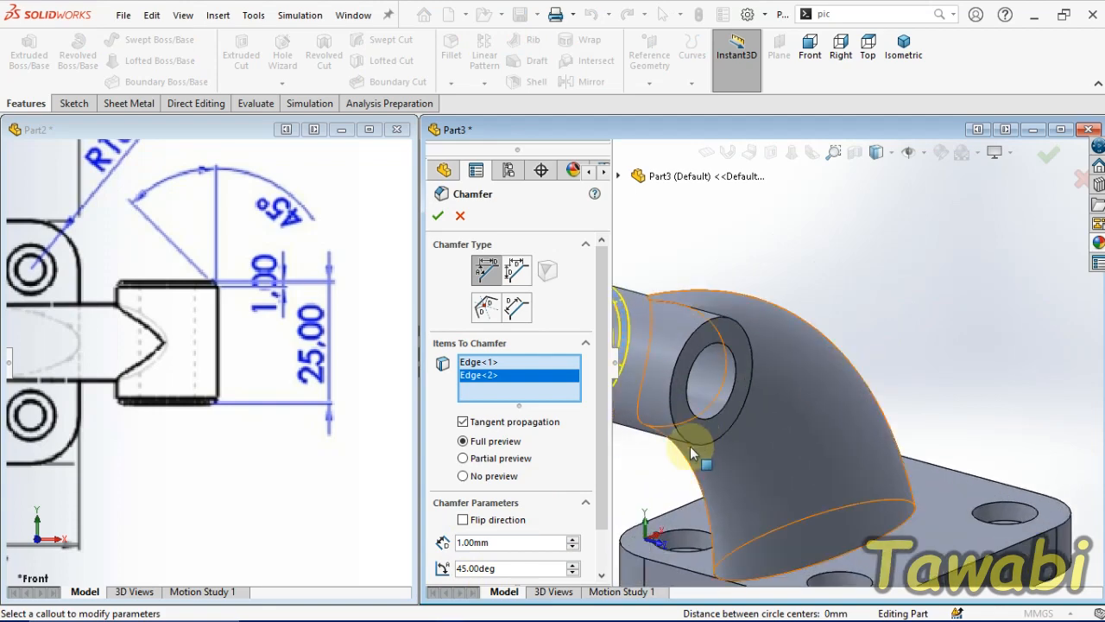
click(705, 435)
click(712, 426)
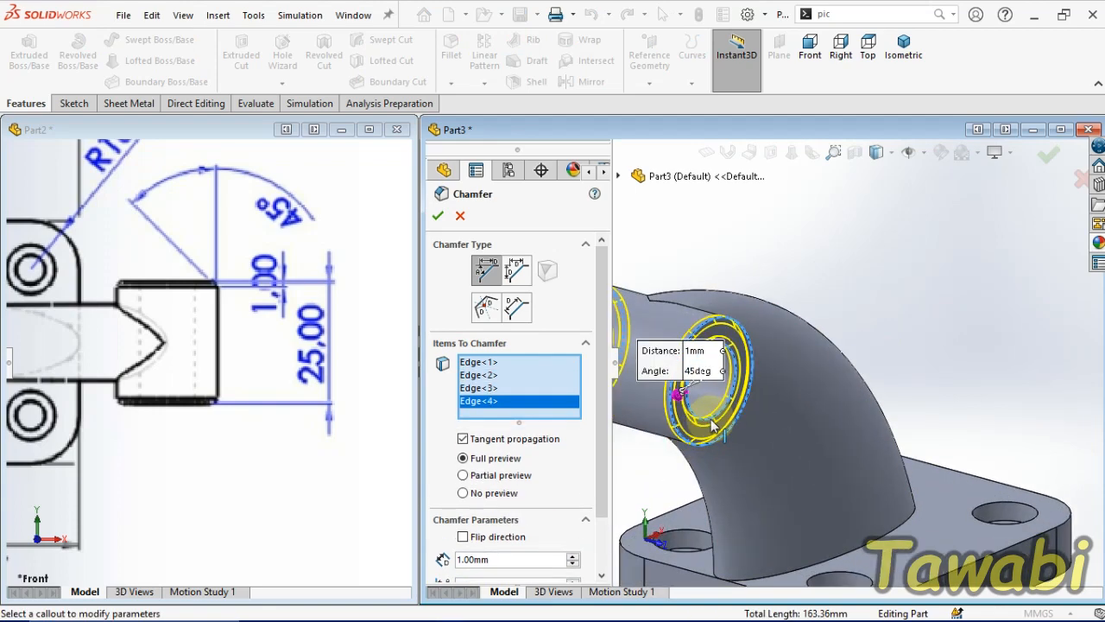
click(439, 216)
- Apply a light orange colour appearance to the whole part
scroll(859, 285, up, 5)
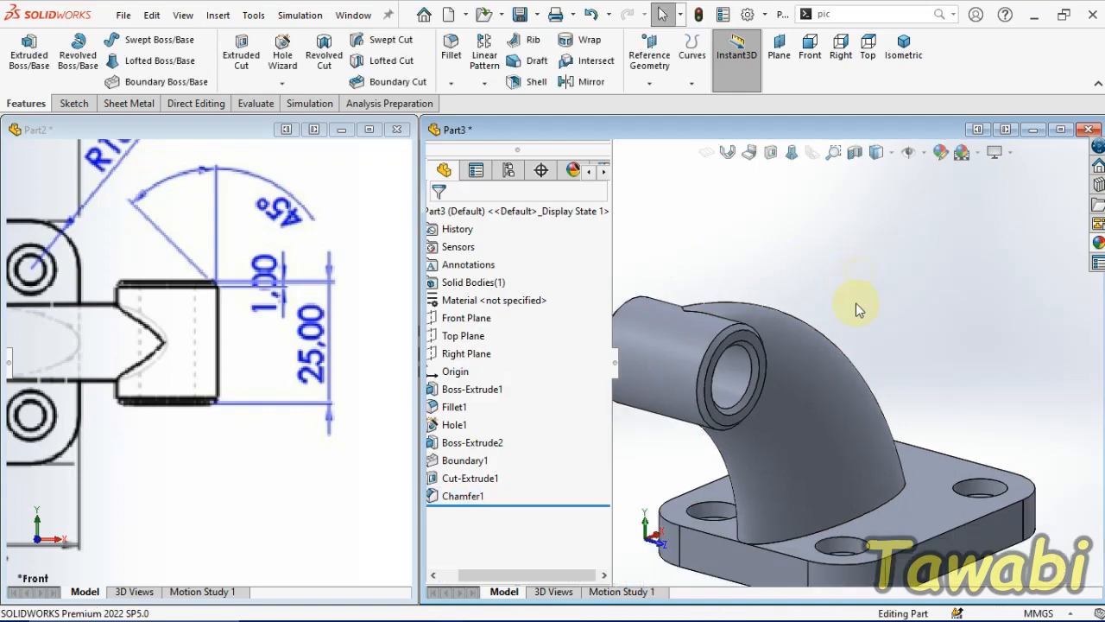
middle_drag(858, 301, 828, 384)
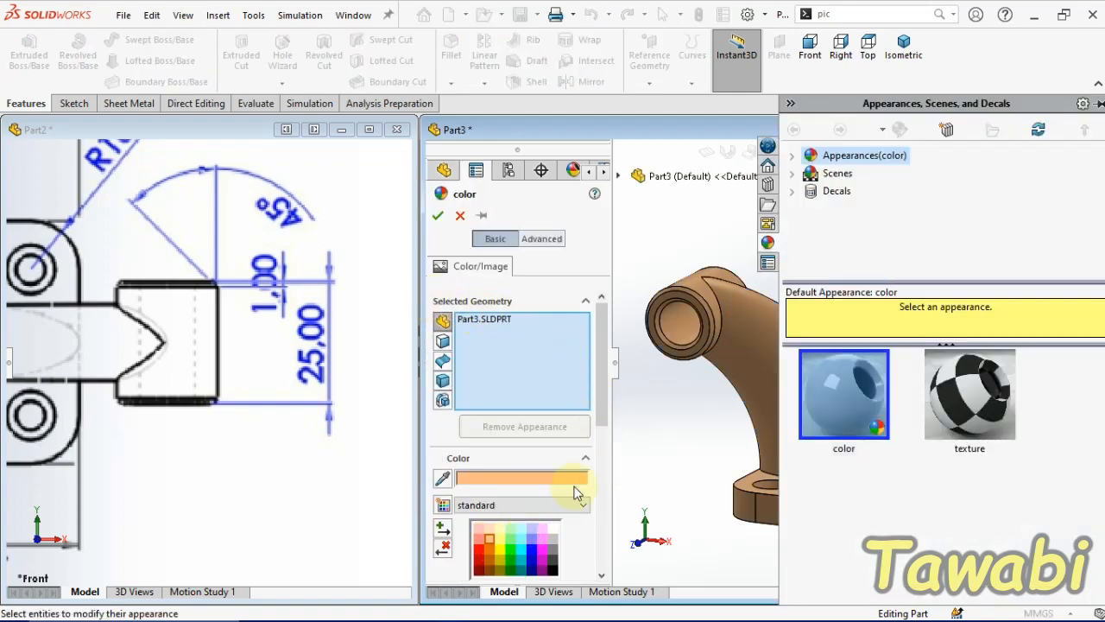
click(684, 227)
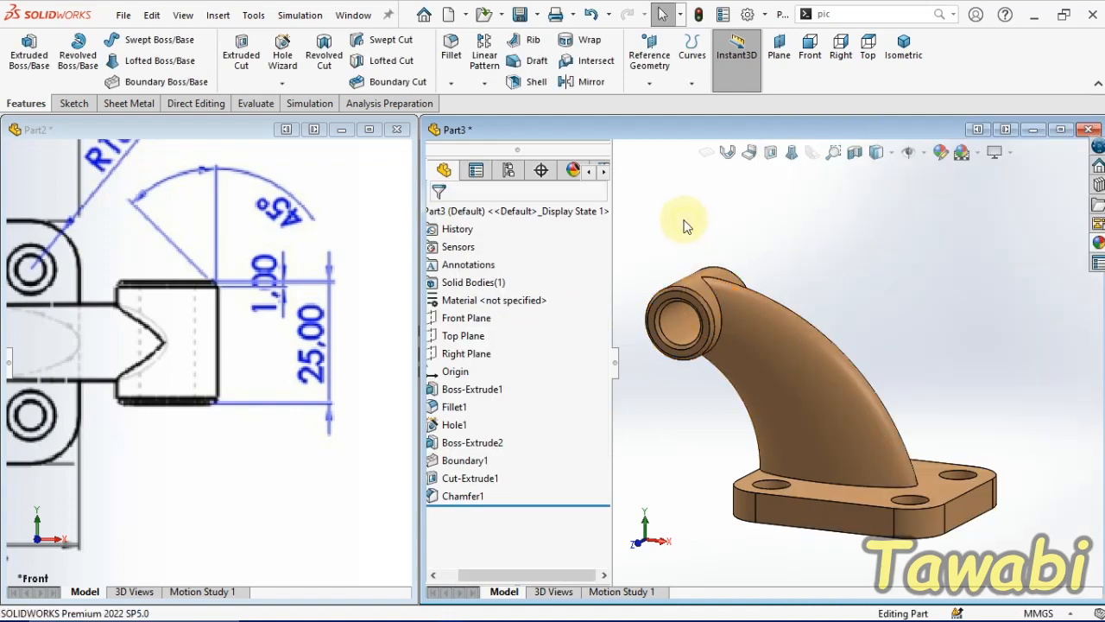
- Maximize the bracket part's window
middle_drag(787, 309, 748, 440)
scroll(281, 340, up, 5)
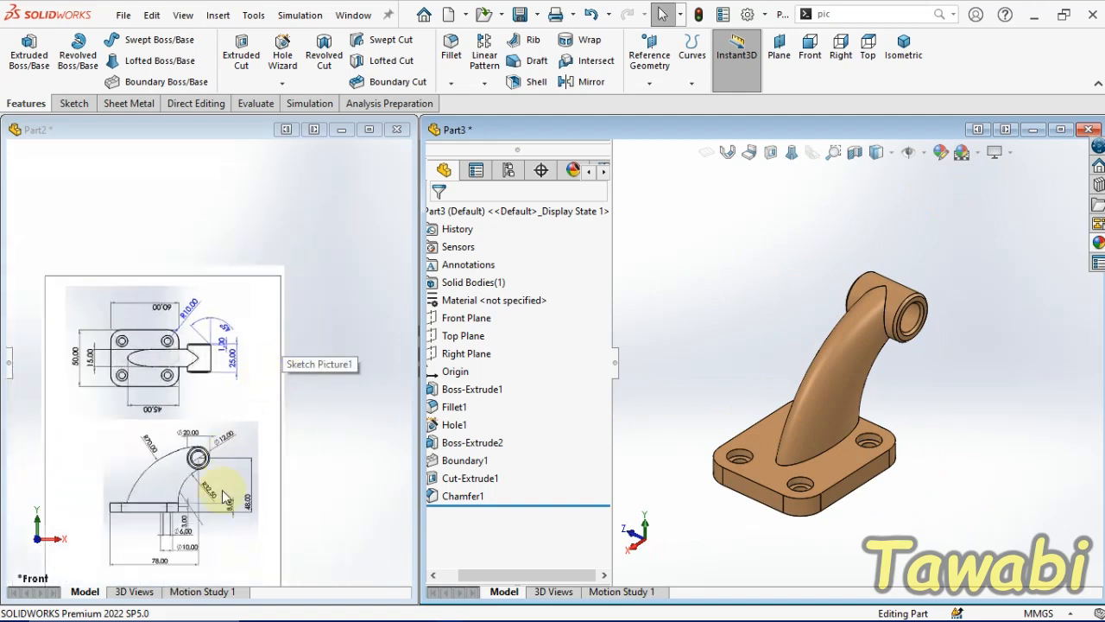
click(1064, 129)
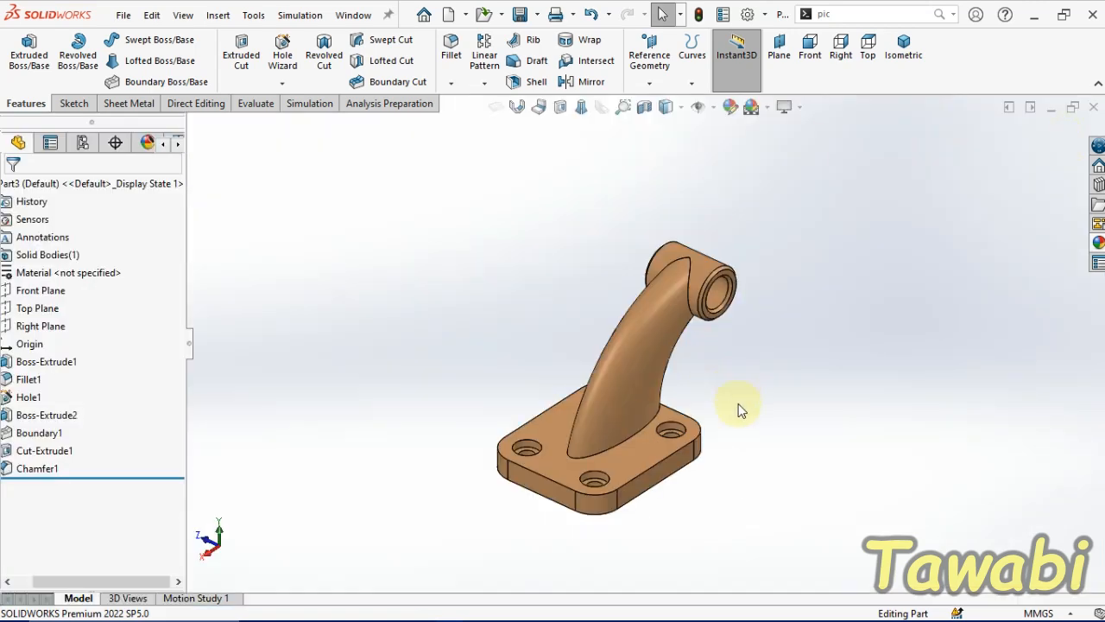
- Examine the finished bracket from several angles, including the chamfered boss, curved arm and counterbored base plate
scroll(732, 403, down, 3)
middle_drag(711, 402, 572, 424)
middle_drag(459, 417, 677, 374)
scroll(677, 373, up, 5)
scroll(495, 344, down, 3)
middle_drag(774, 460, 735, 402)
scroll(733, 353, down, 4)
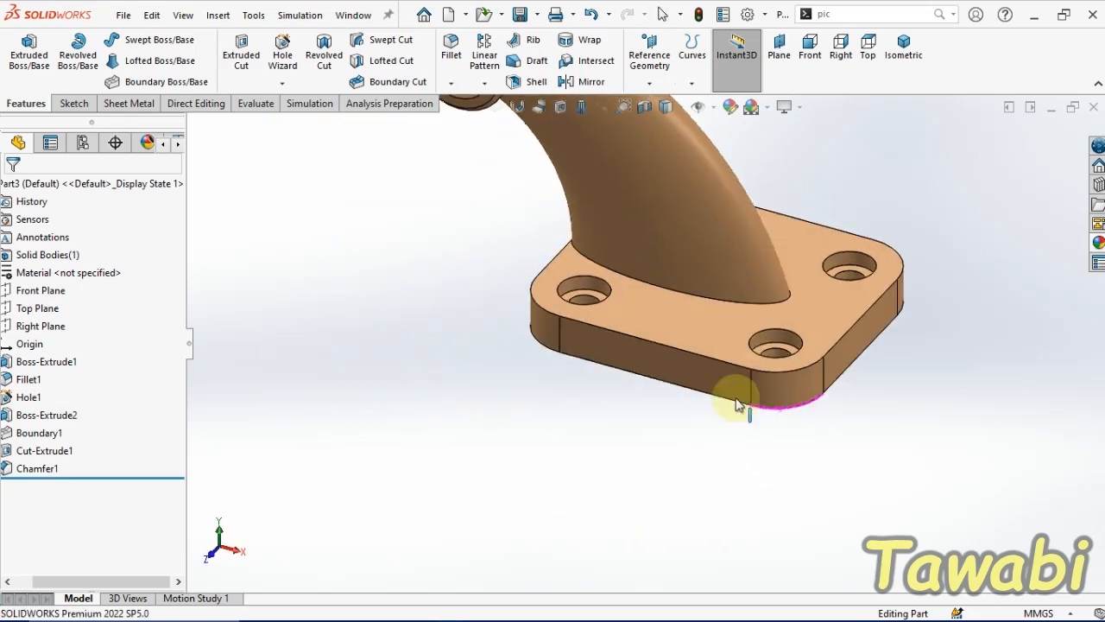
scroll(759, 225, up, 2)
scroll(758, 224, down, 2)
scroll(702, 259, up, 2)
scroll(631, 213, down, 3)
scroll(632, 216, up, 3)
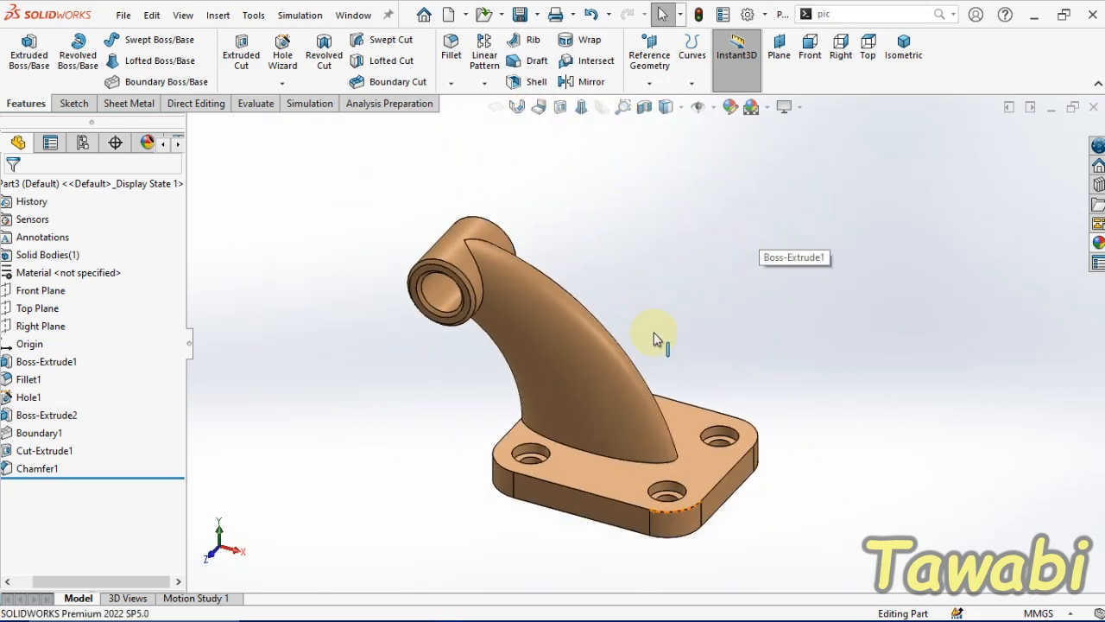
middle_drag(646, 336, 598, 441)
scroll(601, 463, down, 2)
scroll(606, 466, up, 1)
scroll(652, 337, down, 1)
scroll(658, 344, up, 1)
scroll(624, 253, down, 1)
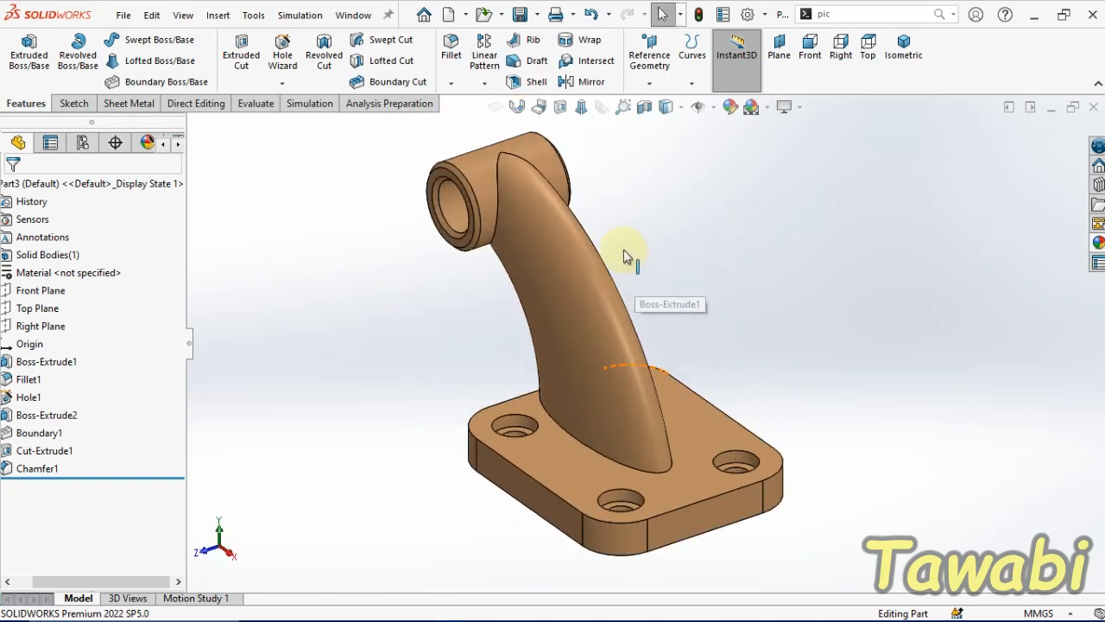